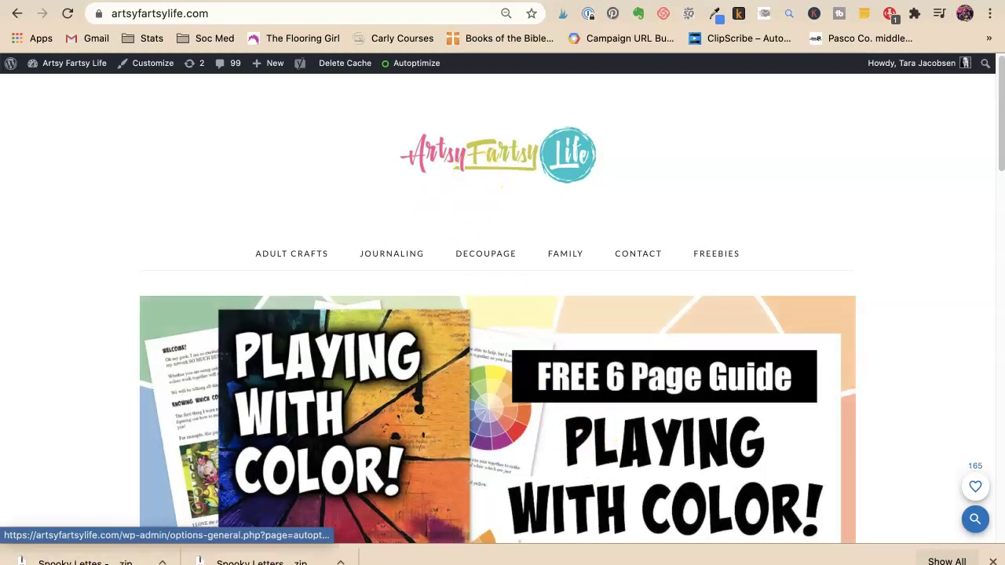
Examine the YouTube page of the gel press plate Halloween backgrounds video, including its title and description
{"action": "key", "text": "ctrl+Tab"}
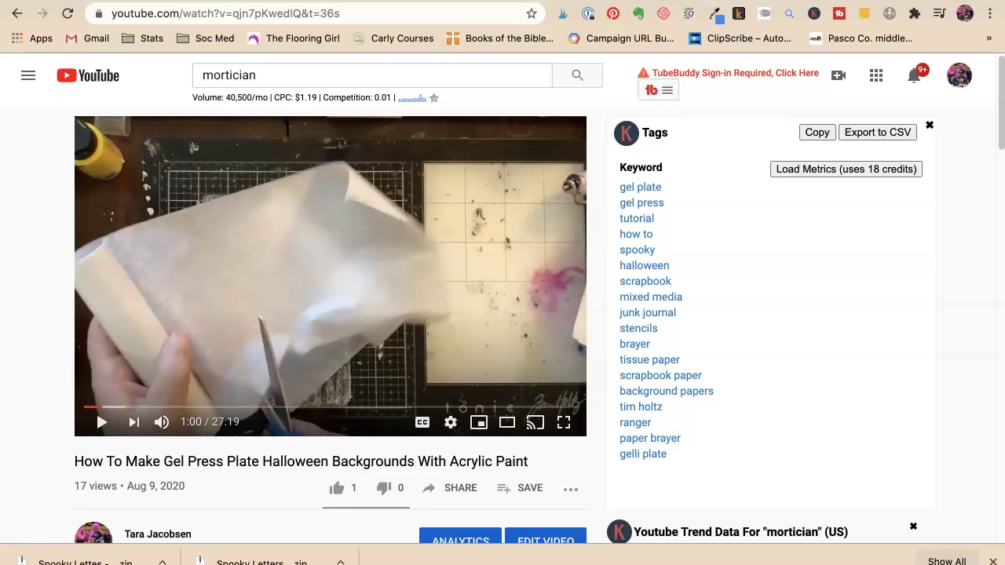
{"action": "scroll", "coordinate": [345, 232], "scroll_direction": "down", "scroll_amount": 1}
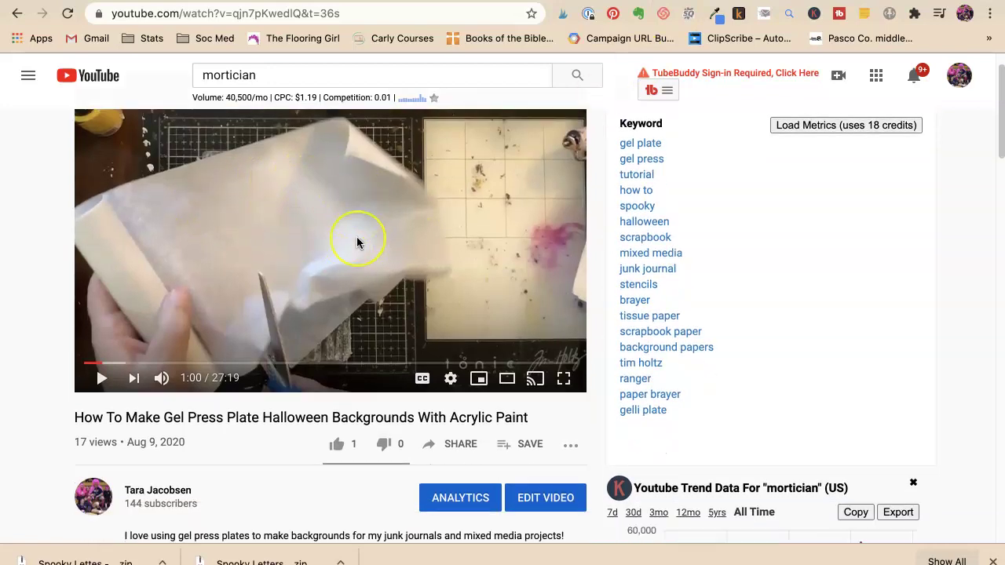
{"action": "scroll", "coordinate": [357, 239], "scroll_direction": "down", "scroll_amount": 2}
{"action": "scroll", "coordinate": [356, 240], "scroll_direction": "up", "scroll_amount": 2}
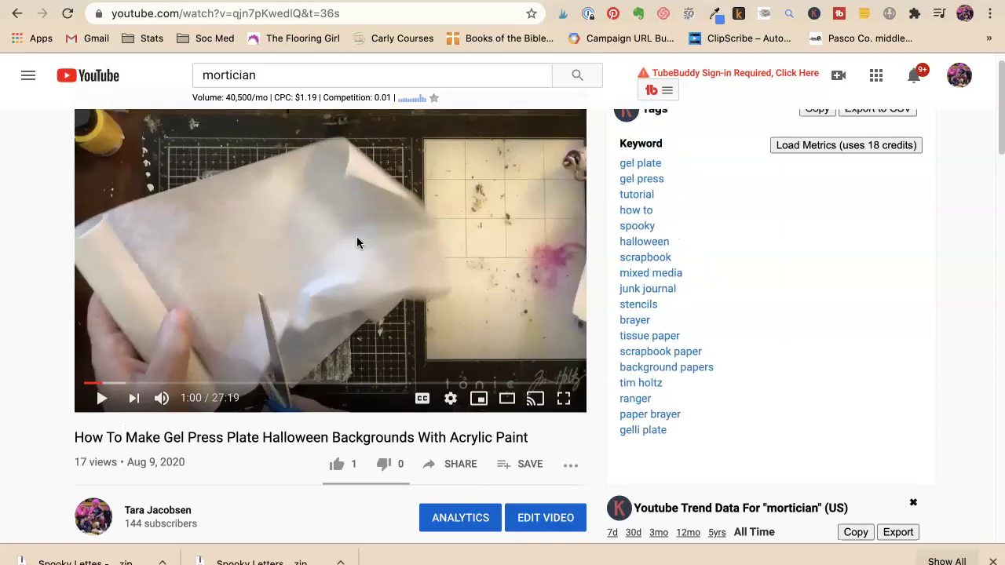
{"action": "scroll", "coordinate": [357, 240], "scroll_direction": "up", "scroll_amount": 1}
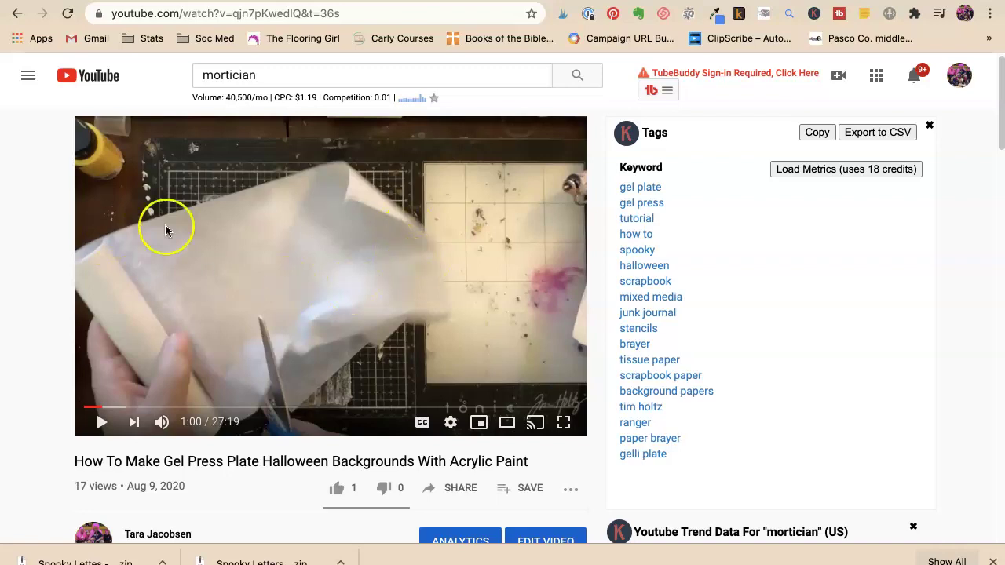
{"action": "scroll", "coordinate": [276, 259], "scroll_direction": "down", "scroll_amount": 1}
{"action": "scroll", "coordinate": [275, 258], "scroll_direction": "down", "scroll_amount": 4}
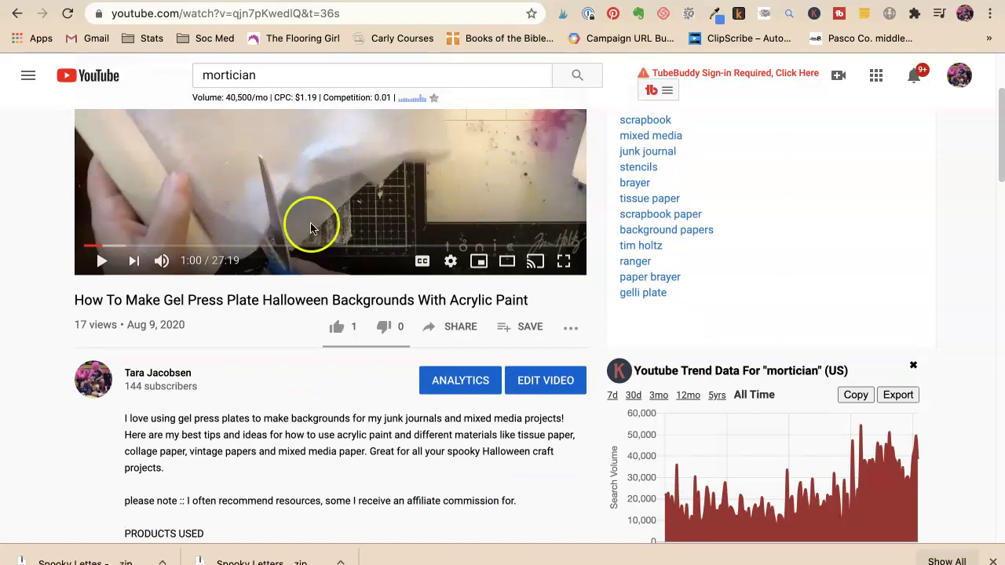
{"action": "scroll", "coordinate": [308, 224], "scroll_direction": "up", "scroll_amount": 5}
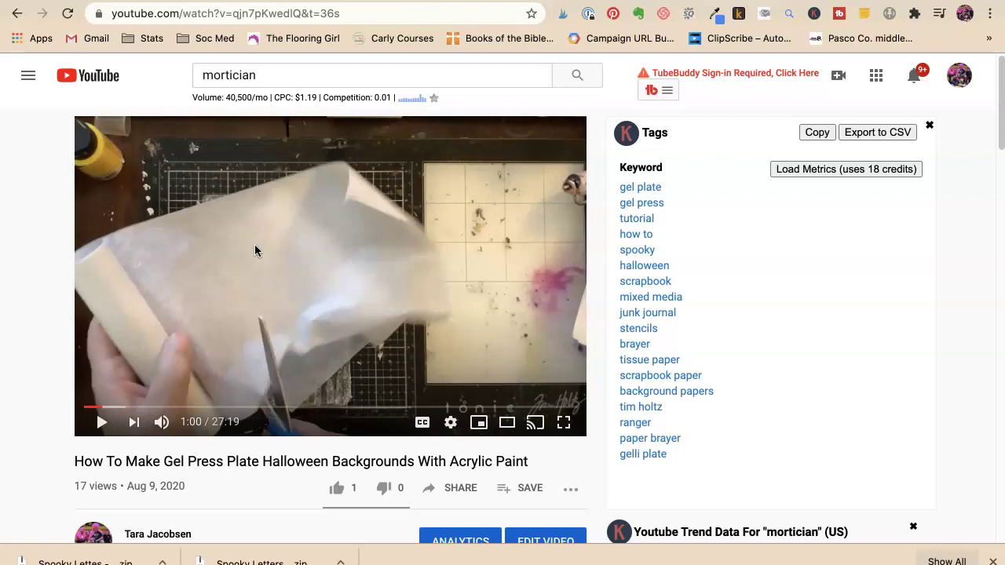
Open the craft apron post from the Artsy Fartsy Life blog and examine its images, disclosure and section layout
{"action": "left_click", "coordinate": [392, 1]}
{"action": "scroll", "coordinate": [243, 232], "scroll_direction": "down", "scroll_amount": 3}
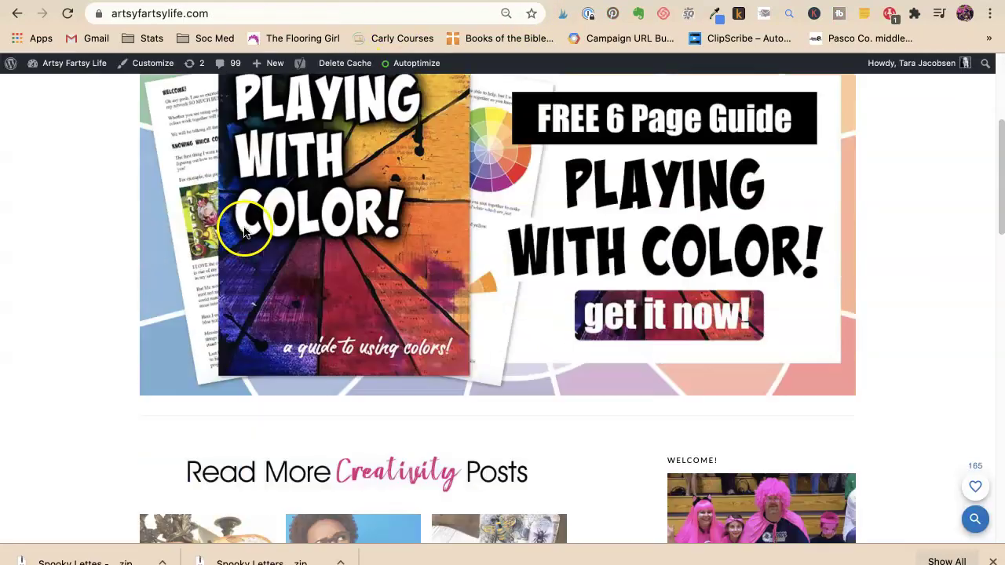
{"action": "scroll", "coordinate": [243, 233], "scroll_direction": "down", "scroll_amount": 6}
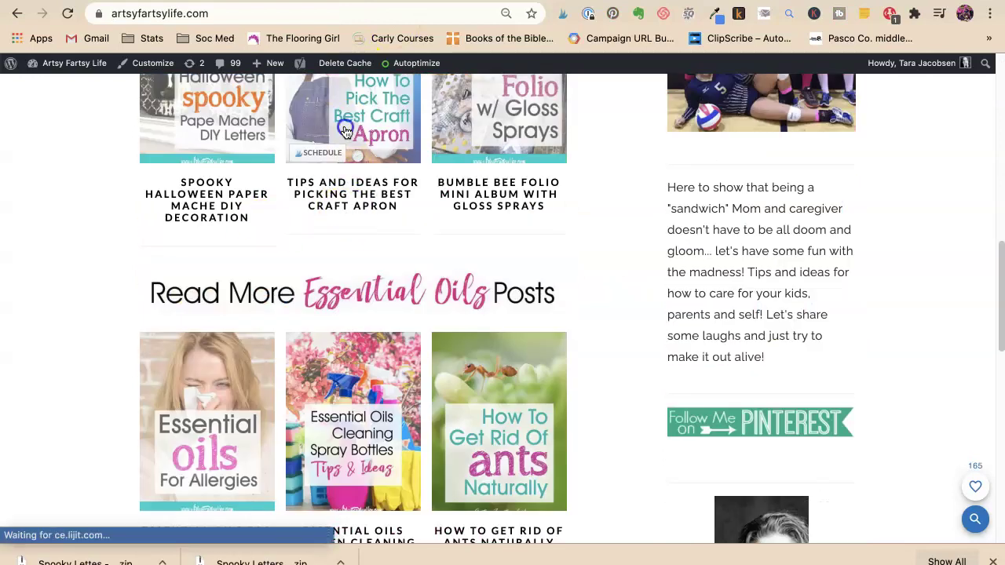
{"action": "left_click", "coordinate": [345, 129]}
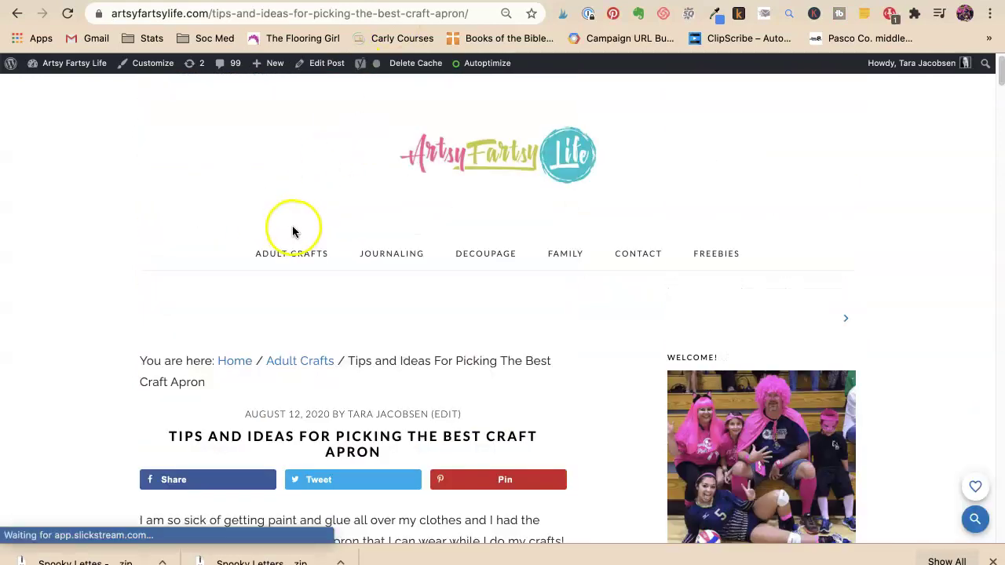
{"action": "scroll", "coordinate": [330, 237], "scroll_direction": "down", "scroll_amount": 8}
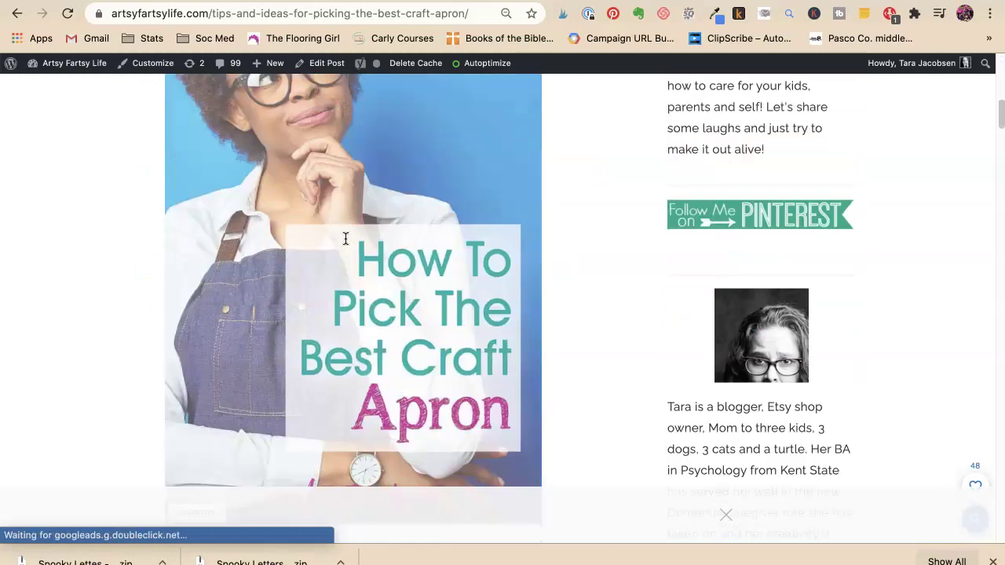
{"action": "scroll", "coordinate": [346, 238], "scroll_direction": "down", "scroll_amount": 8}
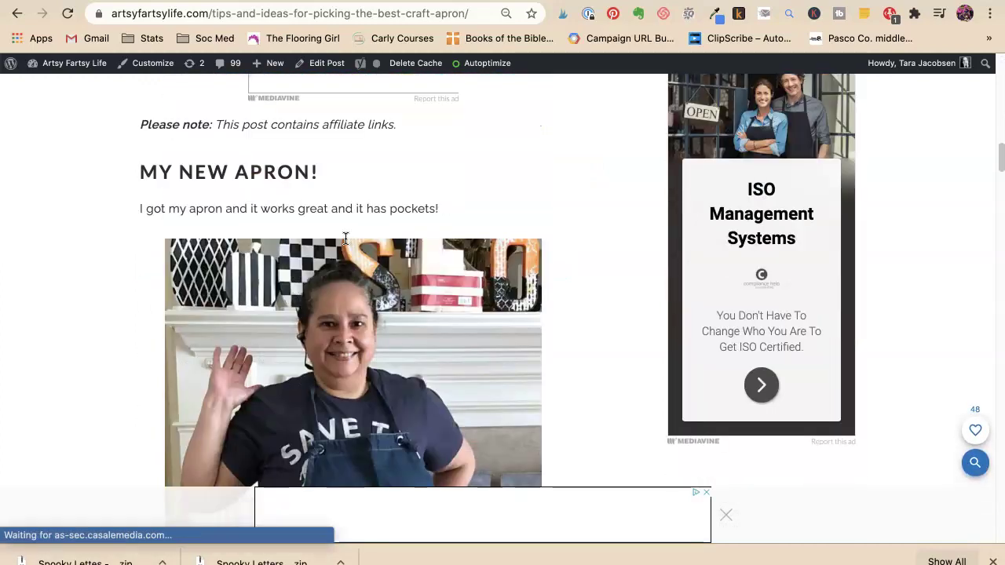
{"action": "scroll", "coordinate": [345, 238], "scroll_direction": "down", "scroll_amount": 2}
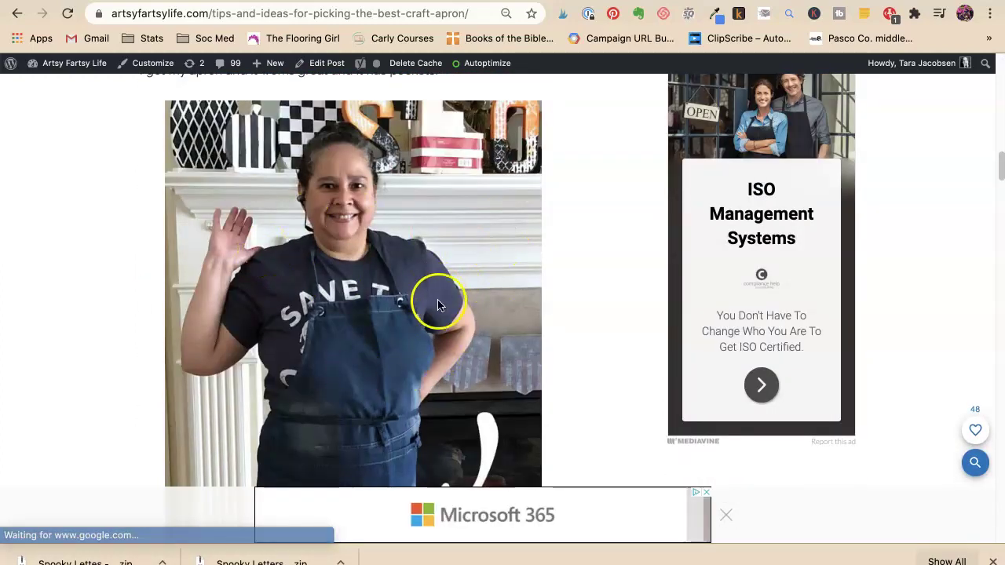
{"action": "scroll", "coordinate": [439, 307], "scroll_direction": "down", "scroll_amount": 5}
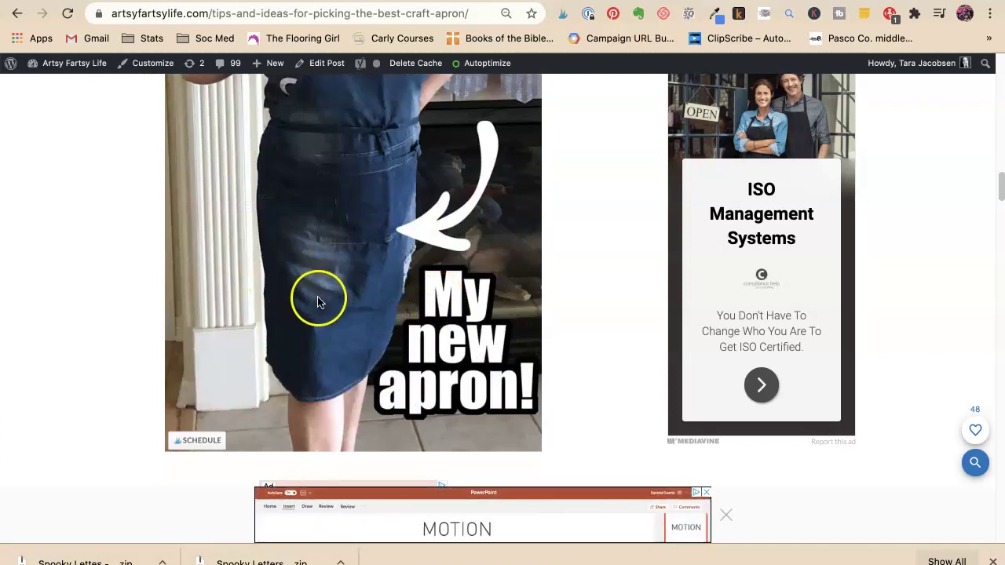
{"action": "scroll", "coordinate": [322, 303], "scroll_direction": "up", "scroll_amount": 7}
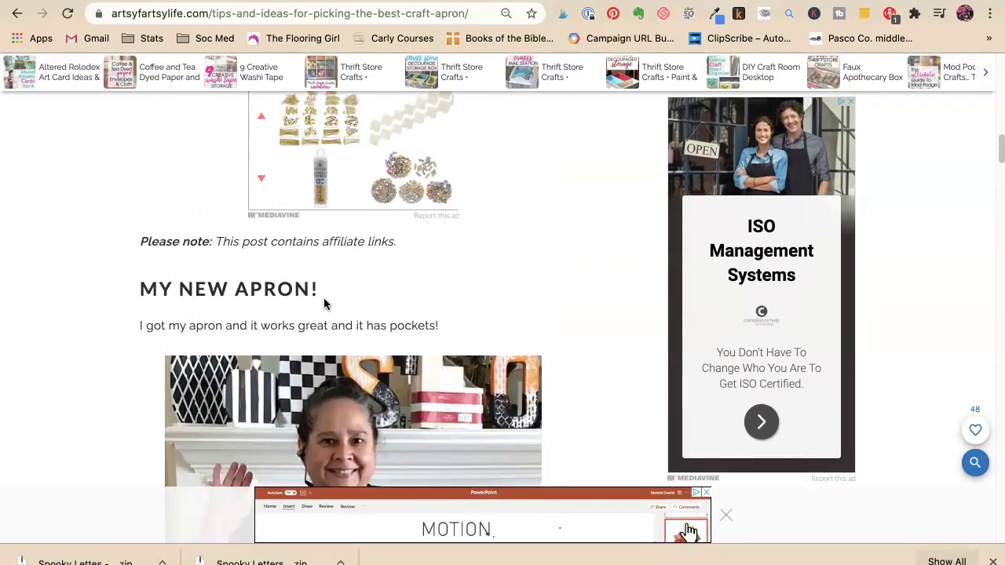
{"action": "scroll", "coordinate": [324, 304], "scroll_direction": "up", "scroll_amount": 15}
{"action": "left_click", "coordinate": [304, 197]}
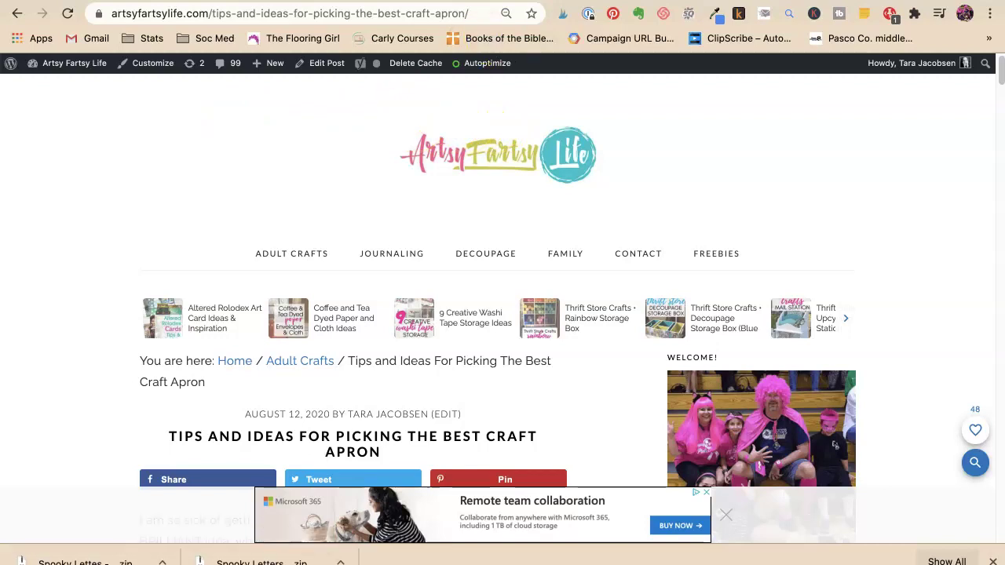
Copy the web address of the gel press plate Halloween backgrounds video on YouTube
{"action": "key", "text": "ctrl+Tab"}
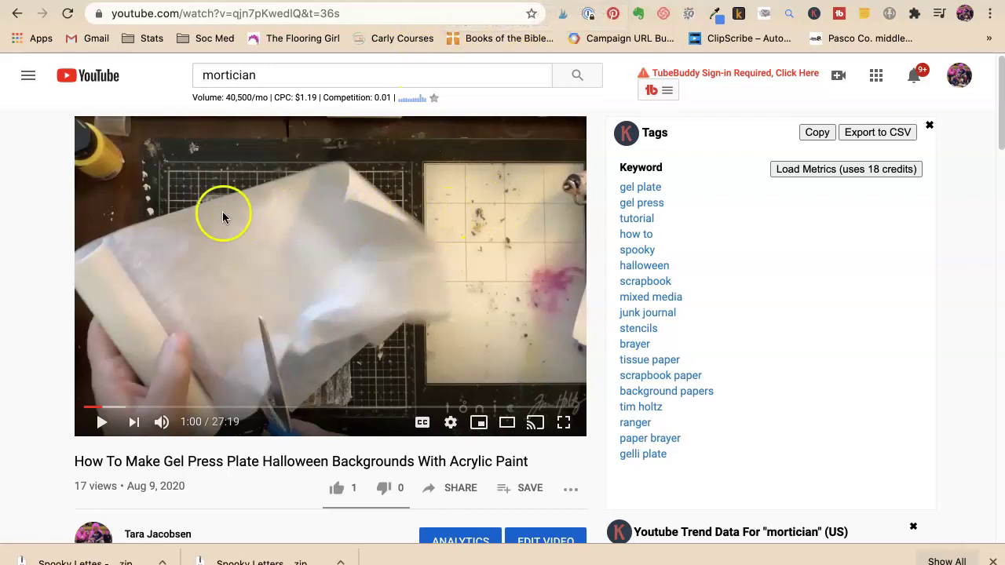
{"action": "left_click", "coordinate": [254, 16]}
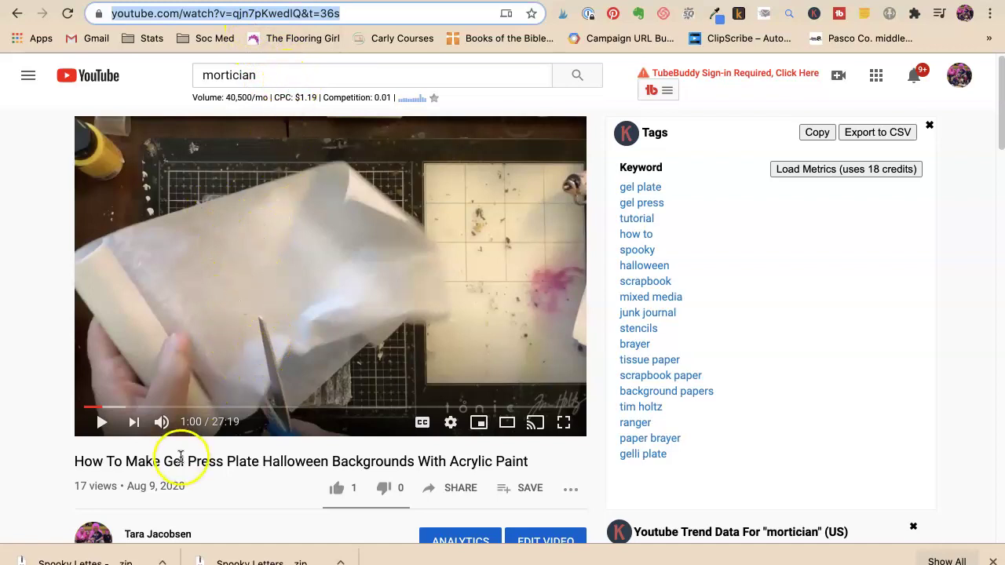
{"action": "left_click", "coordinate": [351, 485]}
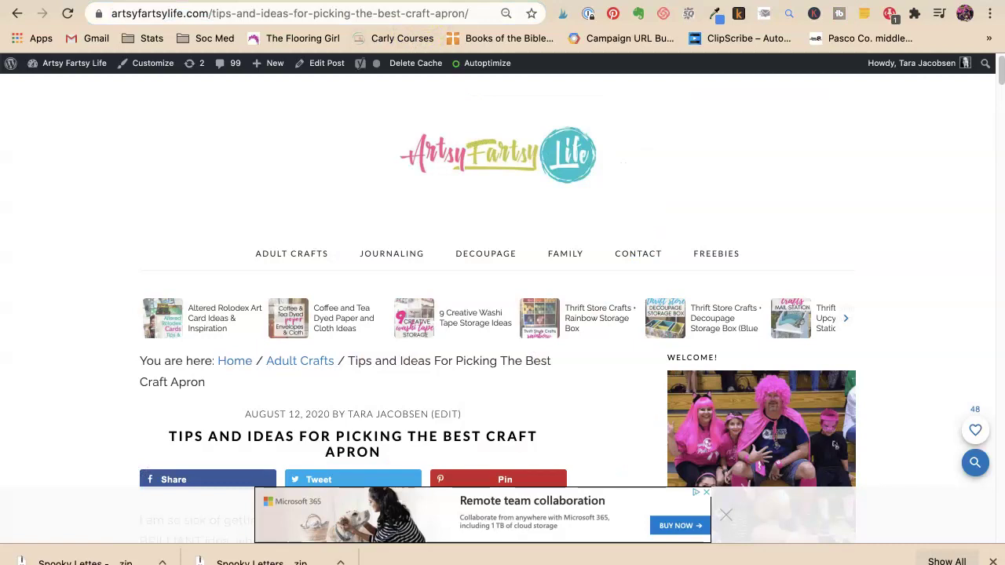
Create a new blog post titled "How To Make Halloween Tissue Paper Backgrounds"
{"action": "mouse_move", "coordinate": [259, 63]}
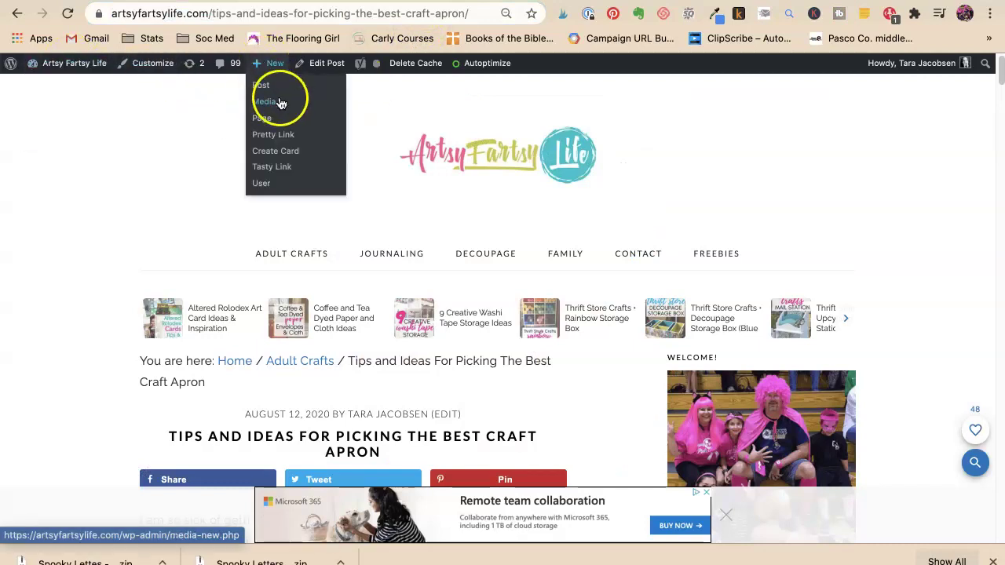
{"action": "left_click", "coordinate": [264, 88]}
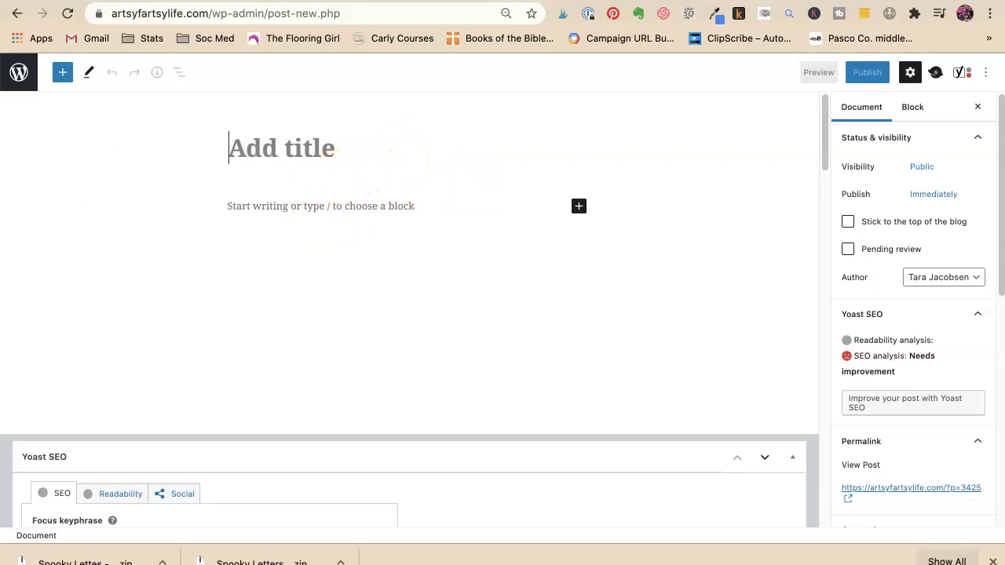
{"action": "type", "text": "How T"}
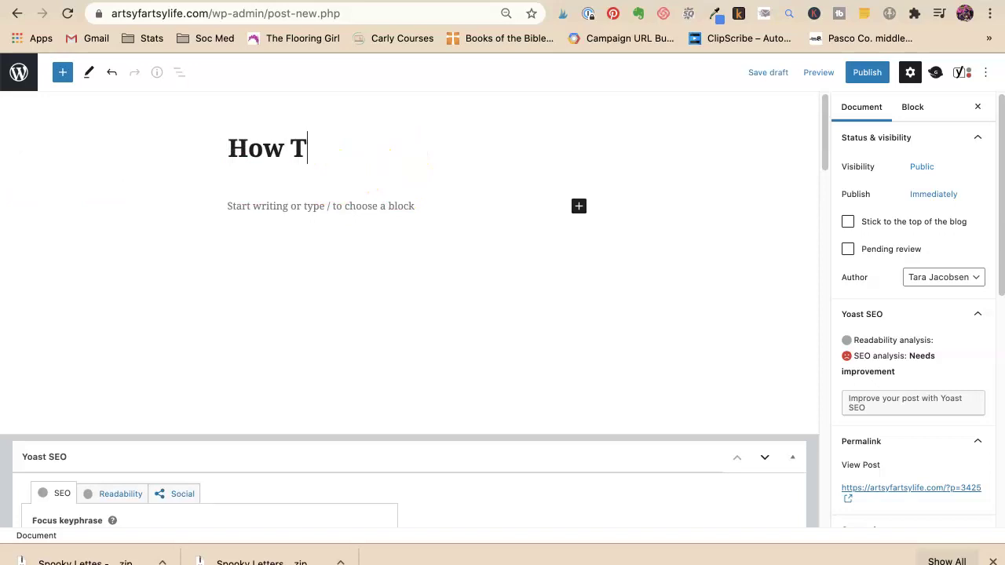
{"action": "type", "text": "o Make Gel Pr"}
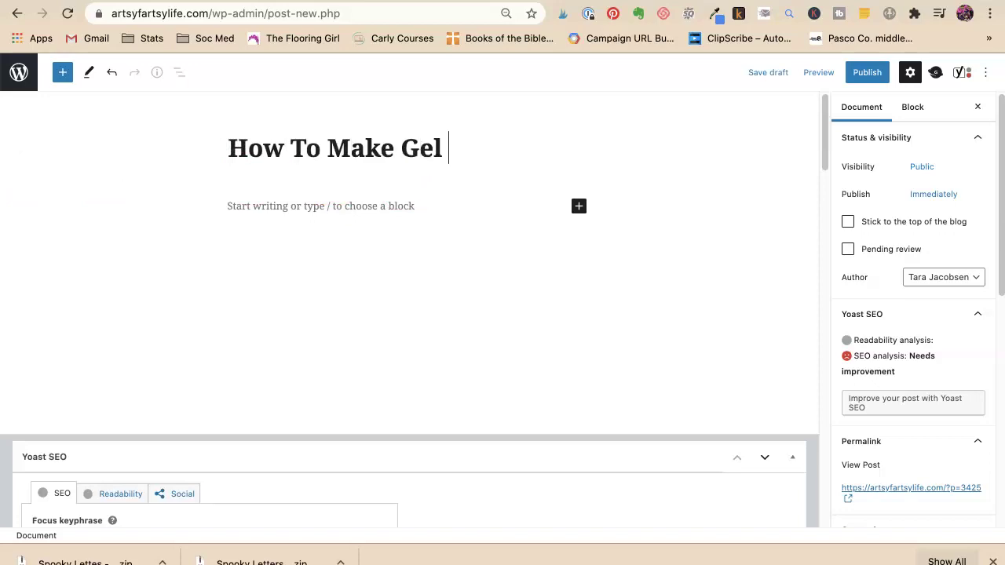
{"action": "key", "text": "BackSpace"}
{"action": "key", "text": "BackSpace"}
{"action": "key", "text": "BackSpace"}
{"action": "key", "text": "BackSpace"}
{"action": "key", "text": "BackSpace"}
{"action": "key", "text": "BackSpace"}
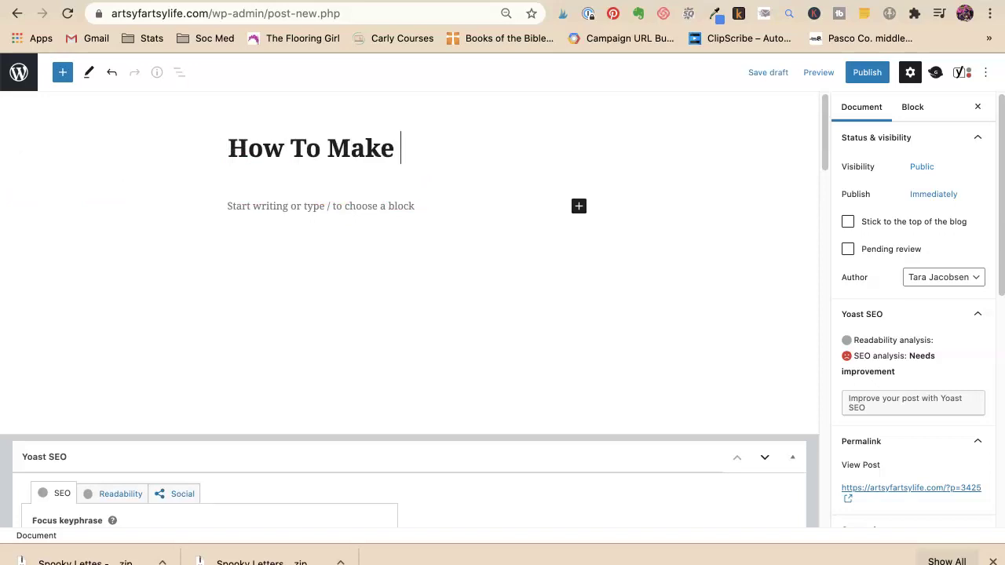
{"action": "type", "text": "Halloween Tis"}
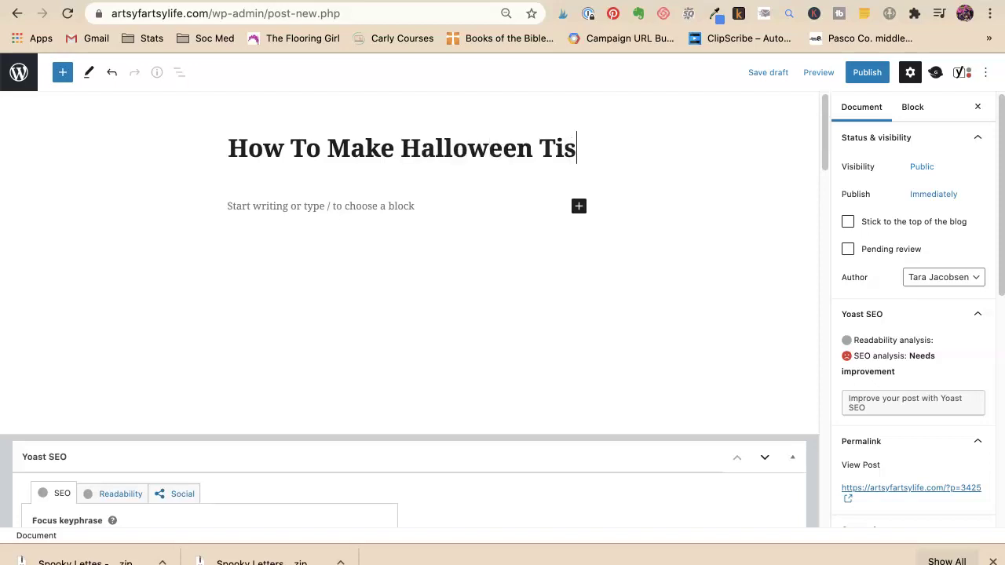
{"action": "type", "text": "sue Paper"}
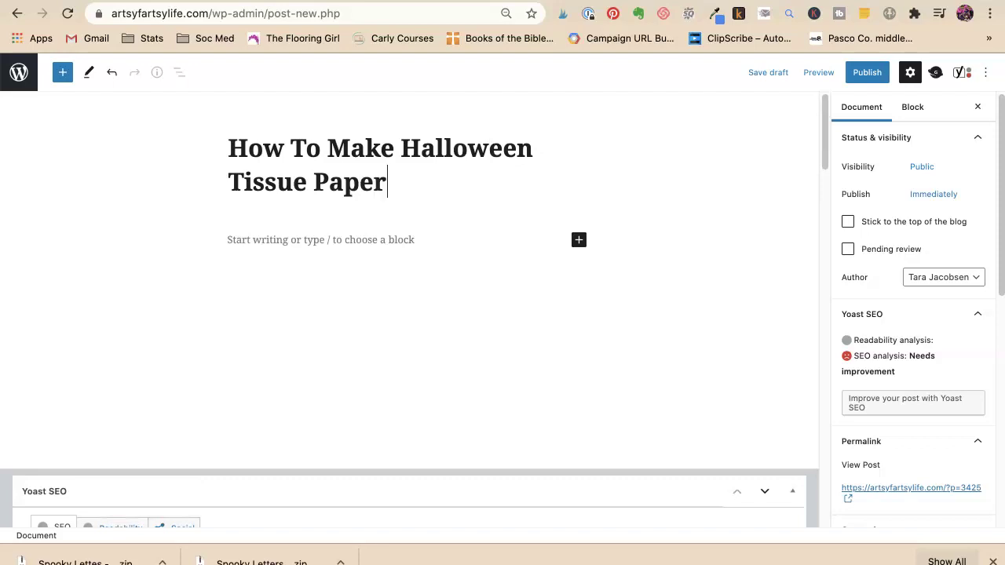
{"action": "type", "text": " Backgr"}
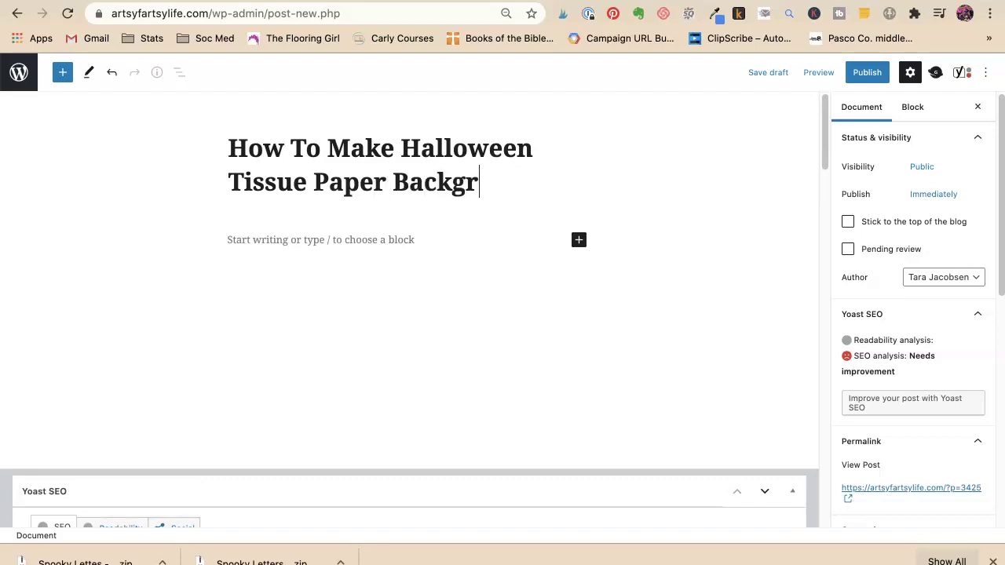
{"action": "type", "text": "ounds"}
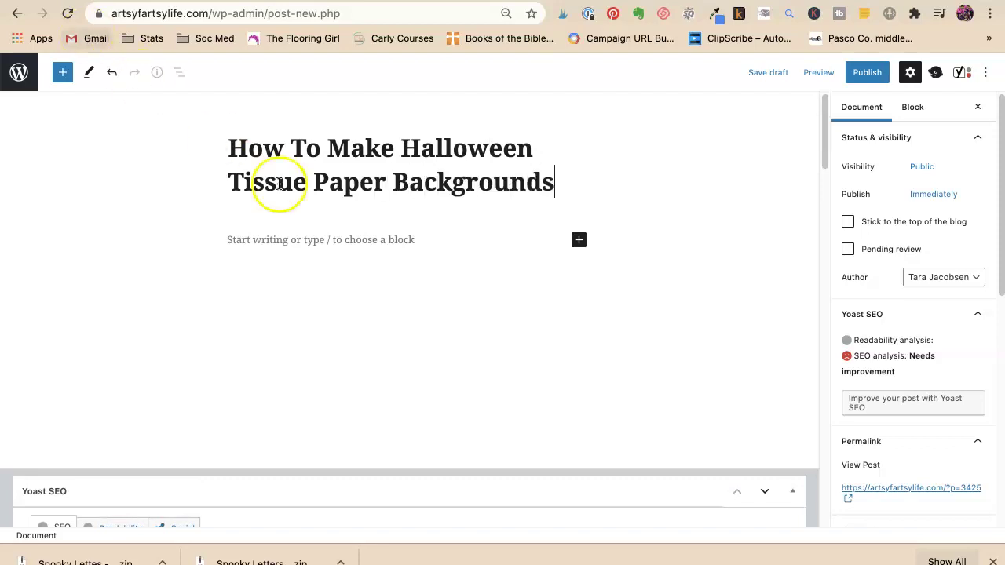
Add a placeholder paragraph reading "words" under the title, followed by an empty Image block
{"action": "left_click", "coordinate": [248, 233]}
{"action": "type", "text": "words"}
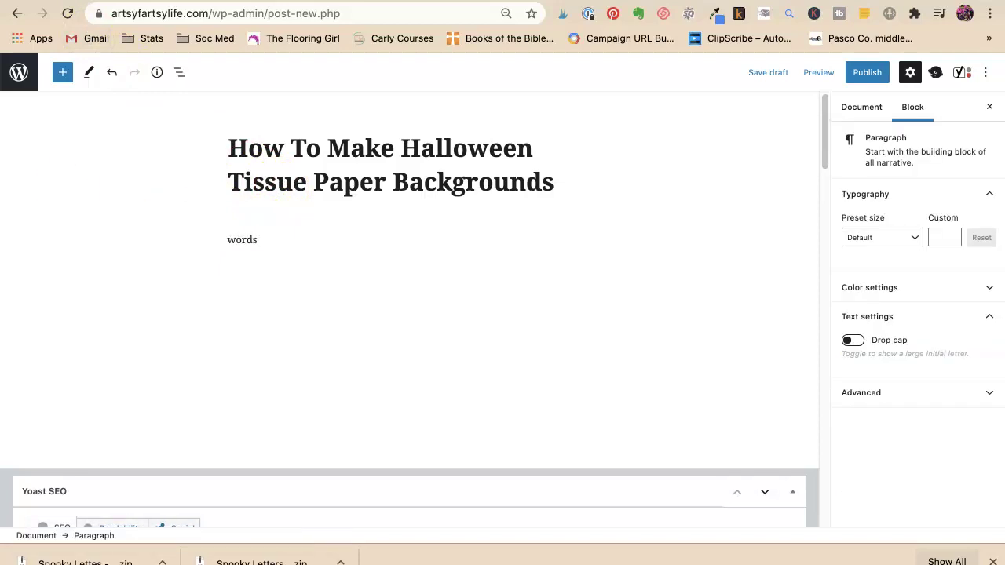
{"action": "key", "text": "Return"}
{"action": "type", "text": "/image"}
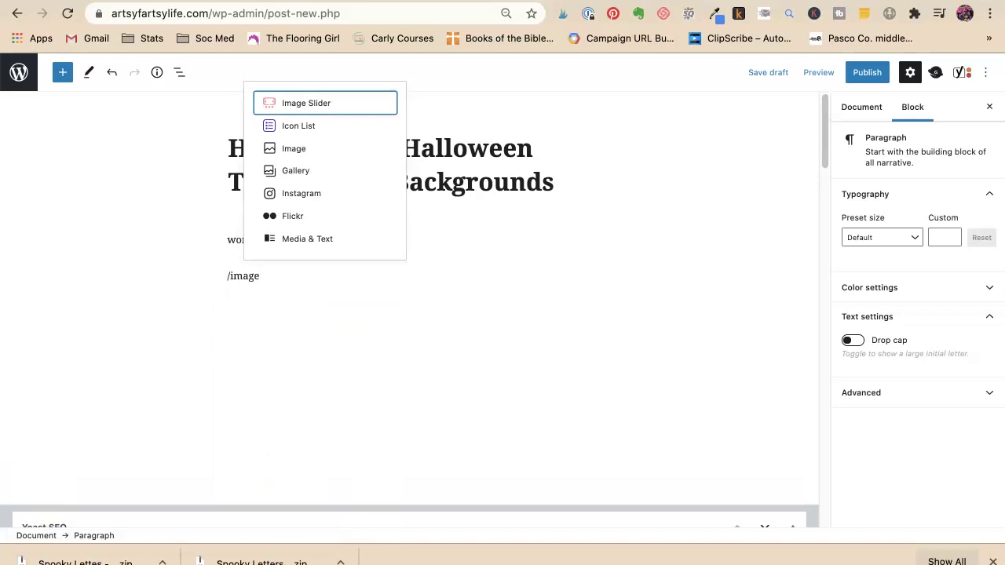
{"action": "left_click", "coordinate": [337, 147]}
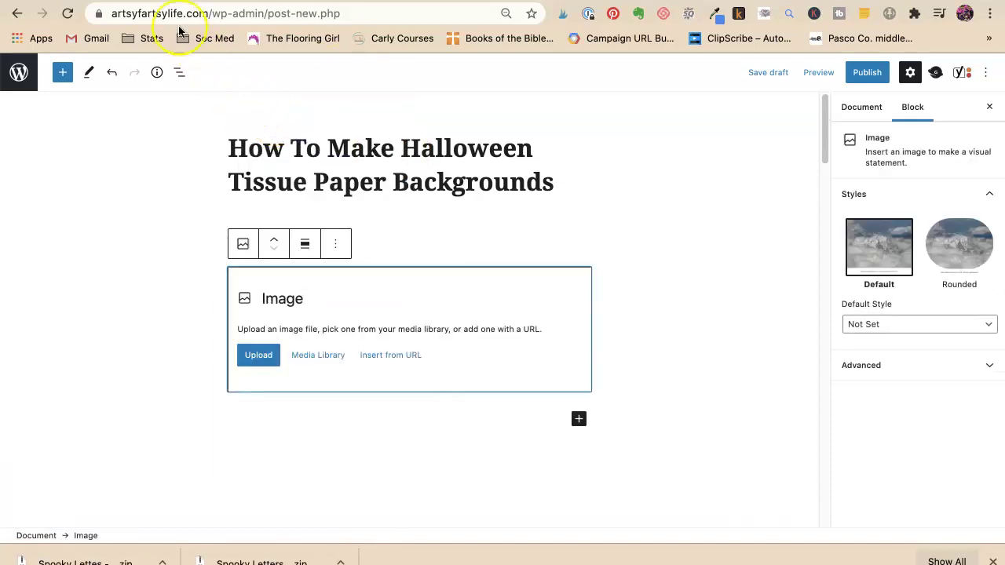
Insert the FTC Amazon reusable block below the empty Image block
{"action": "key", "text": "Return"}
{"action": "type", "text": "/ft"}
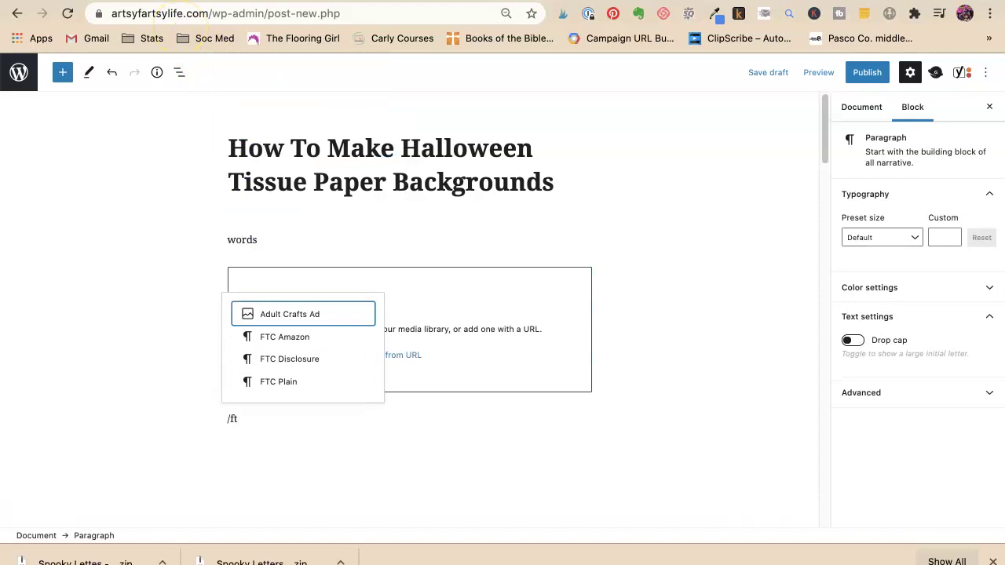
{"action": "left_click", "coordinate": [275, 337]}
{"action": "scroll", "coordinate": [471, 330], "scroll_direction": "down", "scroll_amount": 3}
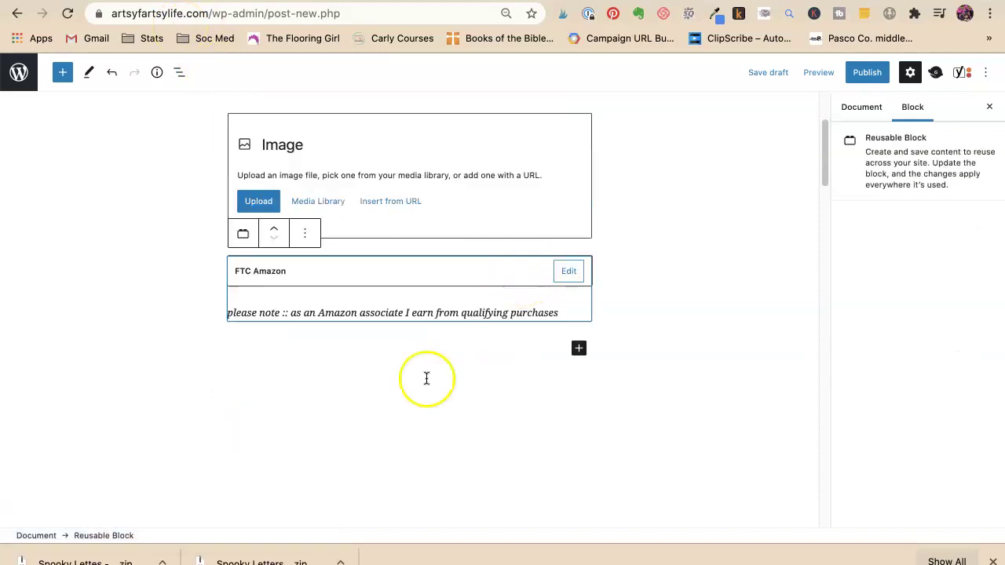
Embed the YouTube video youtube.com/watch?v=qjn7pKwedlQ&t=36s in a YouTube block below the Amazon disclosure
{"action": "left_click", "coordinate": [371, 348]}
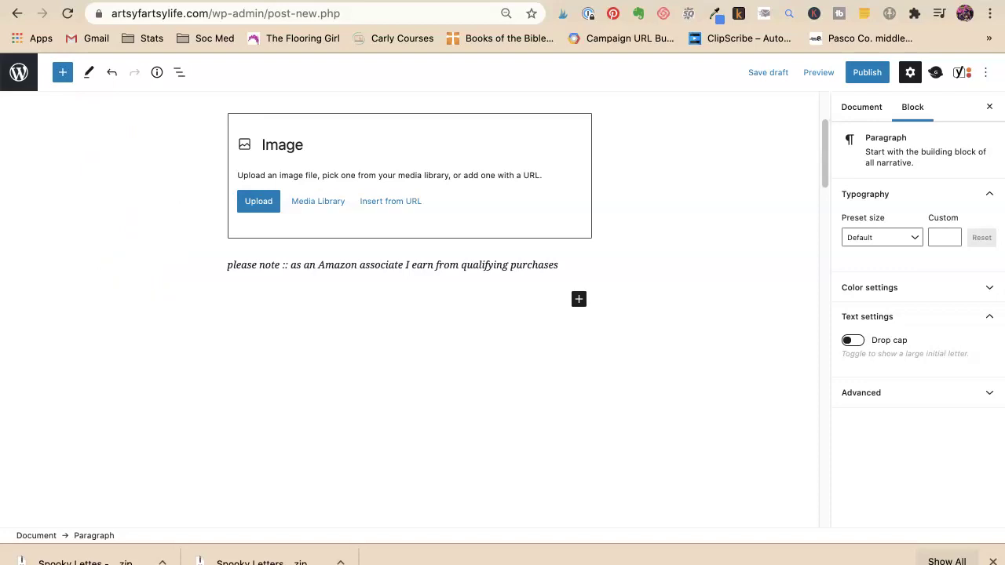
{"action": "type", "text": "/you"}
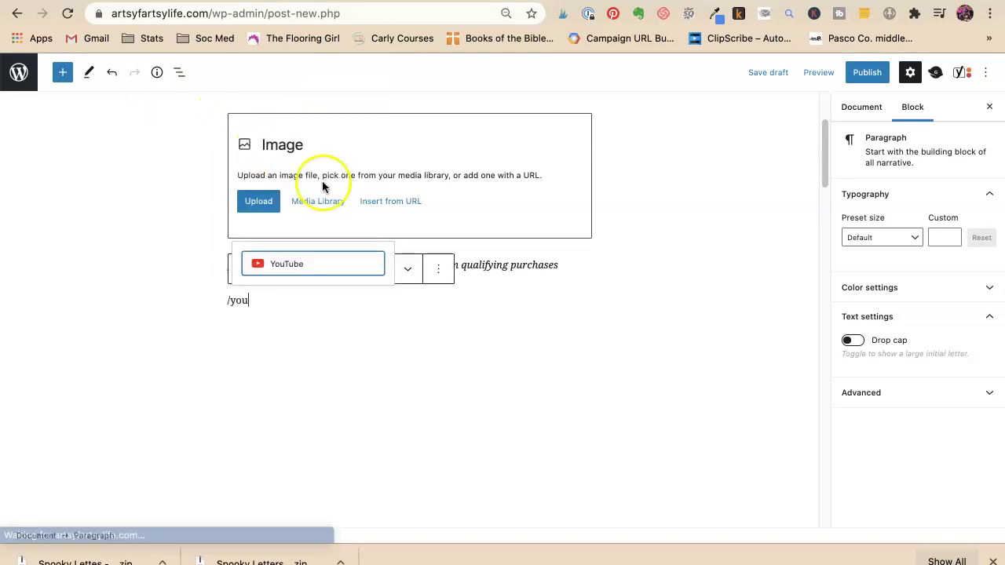
{"action": "left_click", "coordinate": [288, 264]}
{"action": "type", "text": "https://www.youtube.com/watch?v=gjn7pKwedIQ&t=36s"}
{"action": "left_click", "coordinate": [572, 370]}
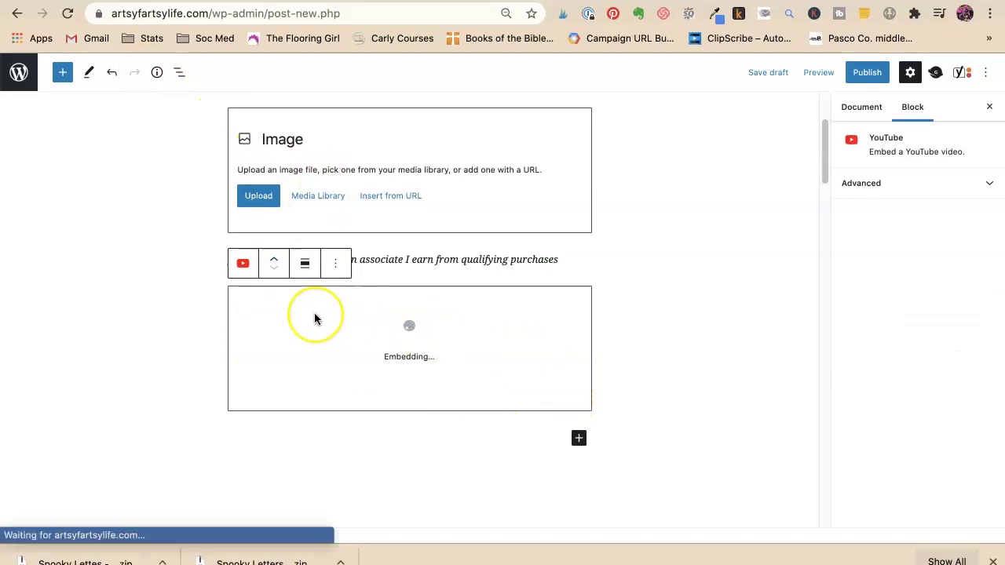
{"action": "scroll", "coordinate": [637, 403], "scroll_direction": "down", "scroll_amount": 3}
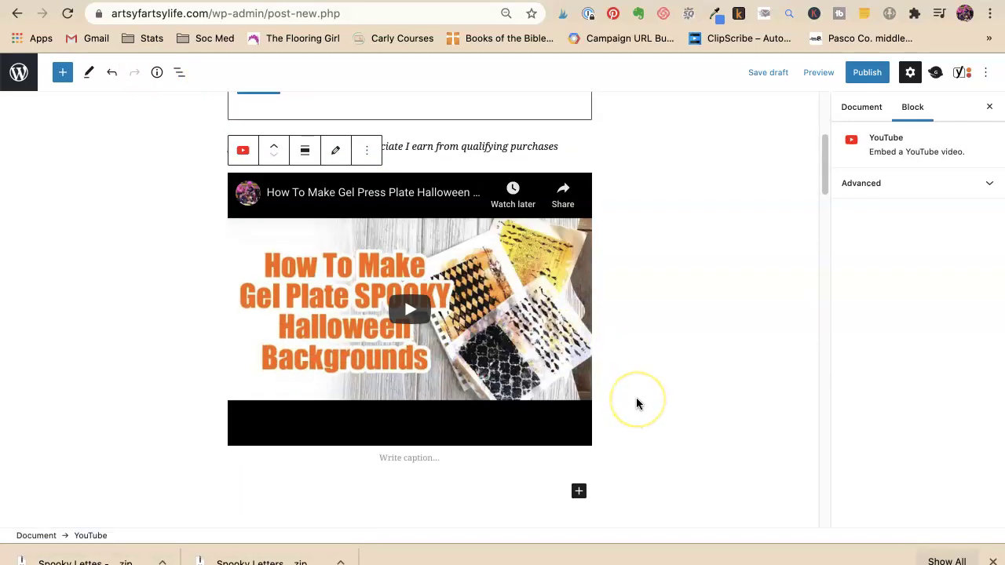
{"action": "scroll", "coordinate": [636, 398], "scroll_direction": "down", "scroll_amount": 7}
{"action": "scroll", "coordinate": [637, 397], "scroll_direction": "up", "scroll_amount": 6}
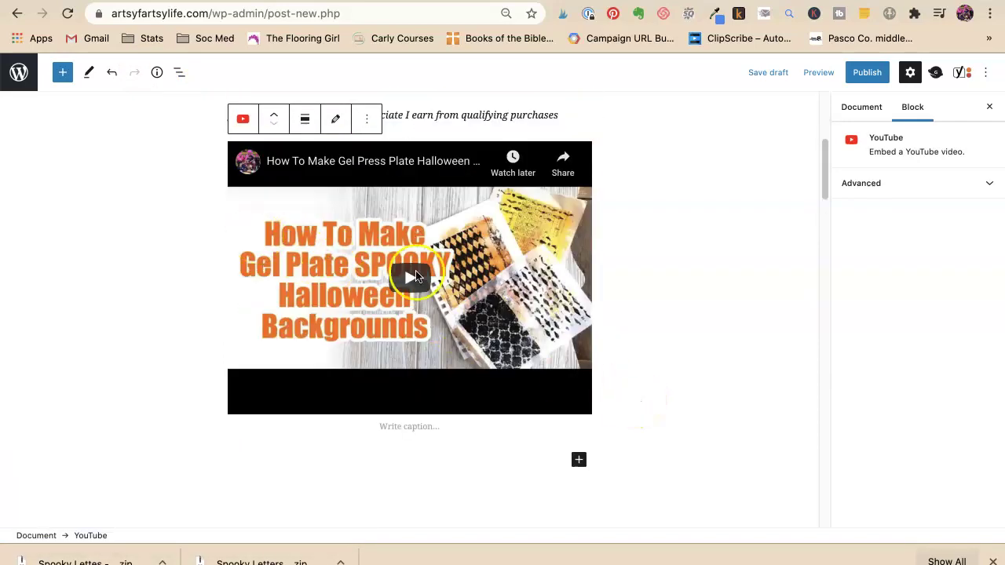
{"action": "scroll", "coordinate": [321, 265], "scroll_direction": "up", "scroll_amount": 3}
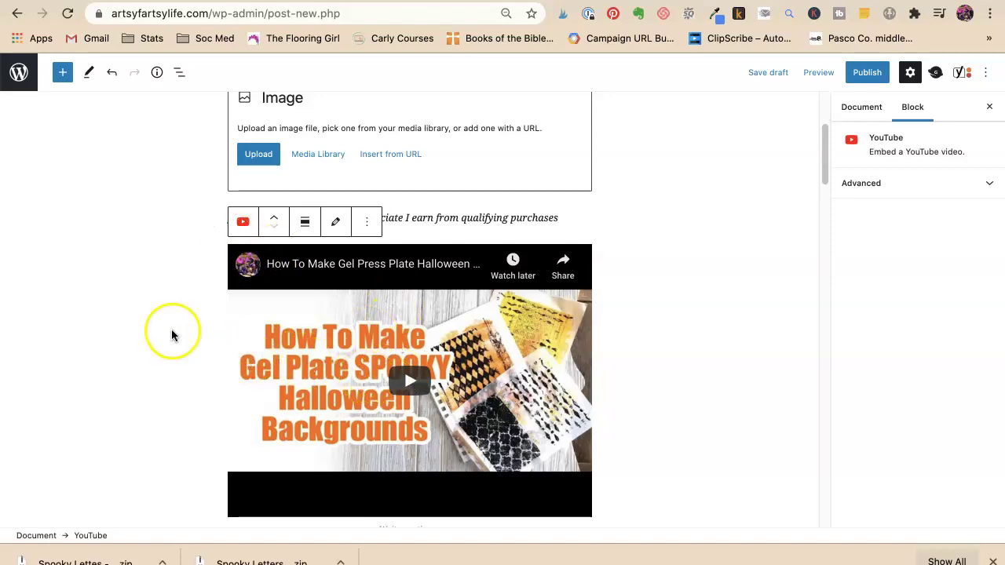
{"action": "scroll", "coordinate": [422, 204], "scroll_direction": "down", "scroll_amount": 5}
{"action": "scroll", "coordinate": [427, 241], "scroll_direction": "down", "scroll_amount": 2}
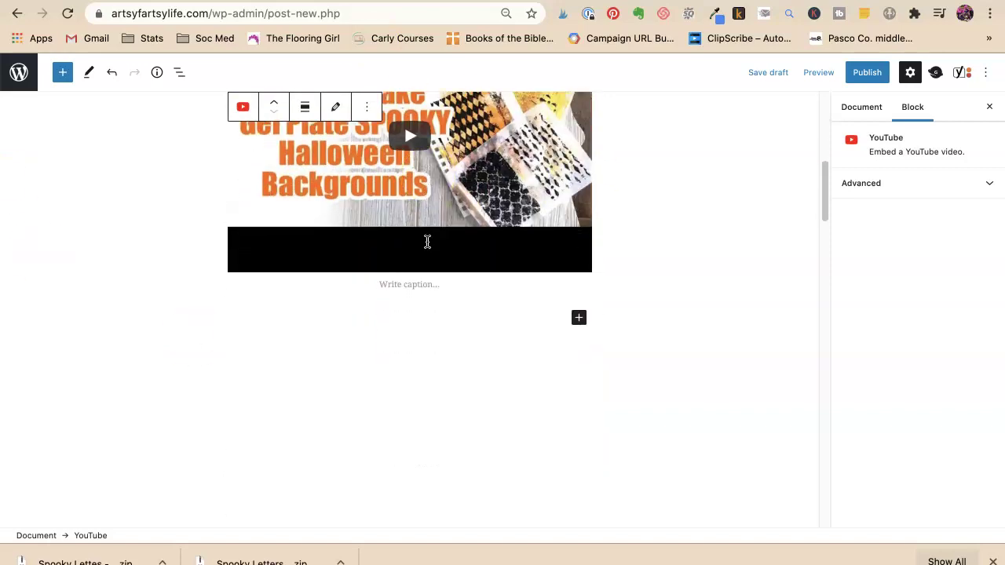
Switch to the YouTube video page and copy the three product lines with Amazon links from its description
{"action": "key", "text": "ctrl+Tab"}
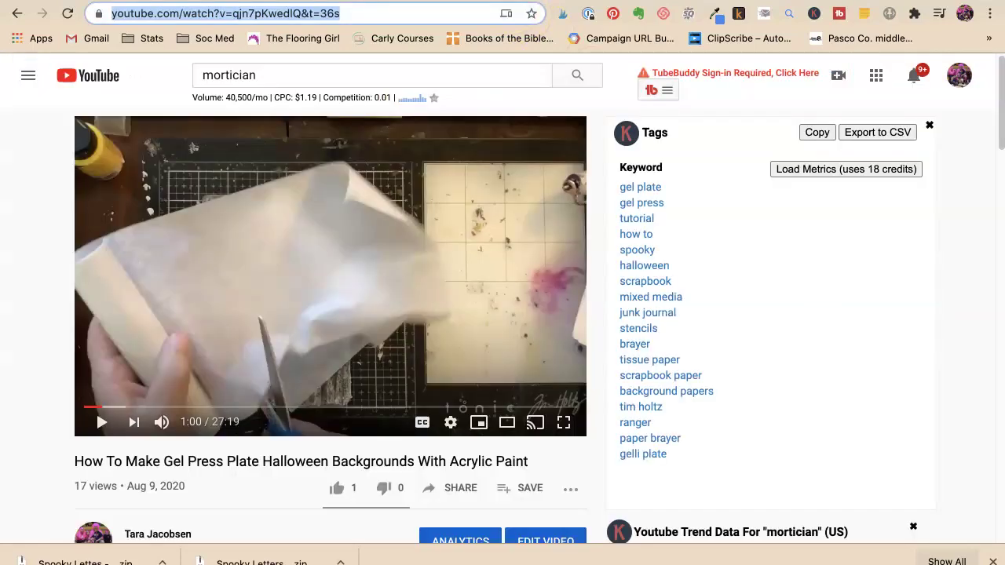
{"action": "scroll", "coordinate": [178, 220], "scroll_direction": "down", "scroll_amount": 5}
{"action": "scroll", "coordinate": [179, 223], "scroll_direction": "down", "scroll_amount": 9}
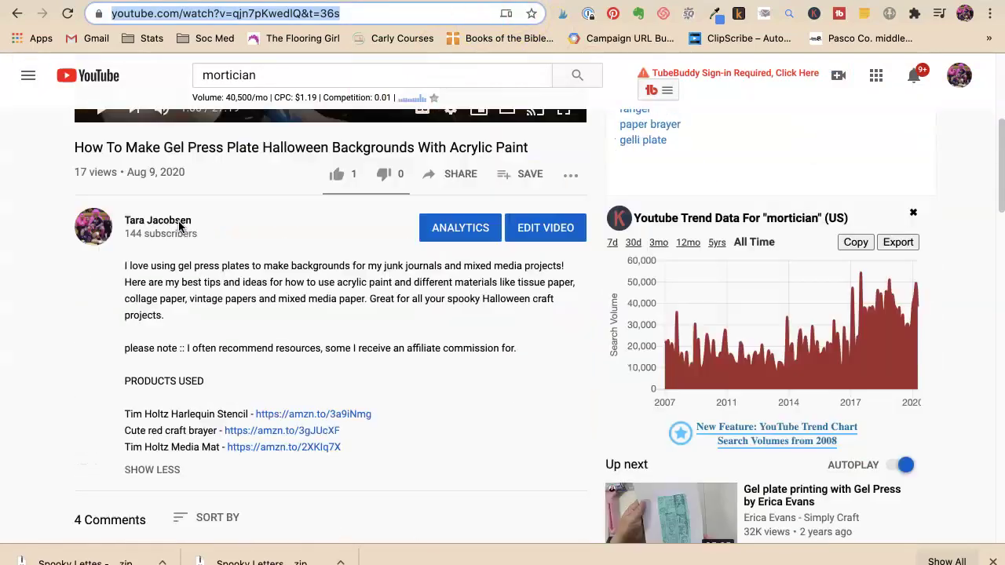
{"action": "scroll", "coordinate": [188, 216], "scroll_direction": "up", "scroll_amount": 4}
{"action": "scroll", "coordinate": [199, 211], "scroll_direction": "up", "scroll_amount": 1}
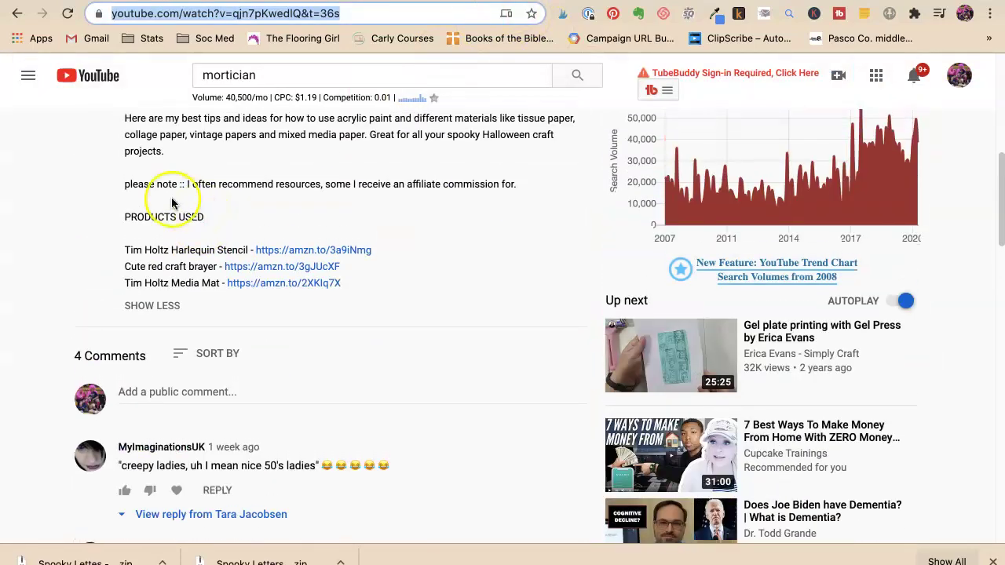
{"action": "left_click_drag", "start_coordinate": [149, 183], "coordinate": [532, 189]}
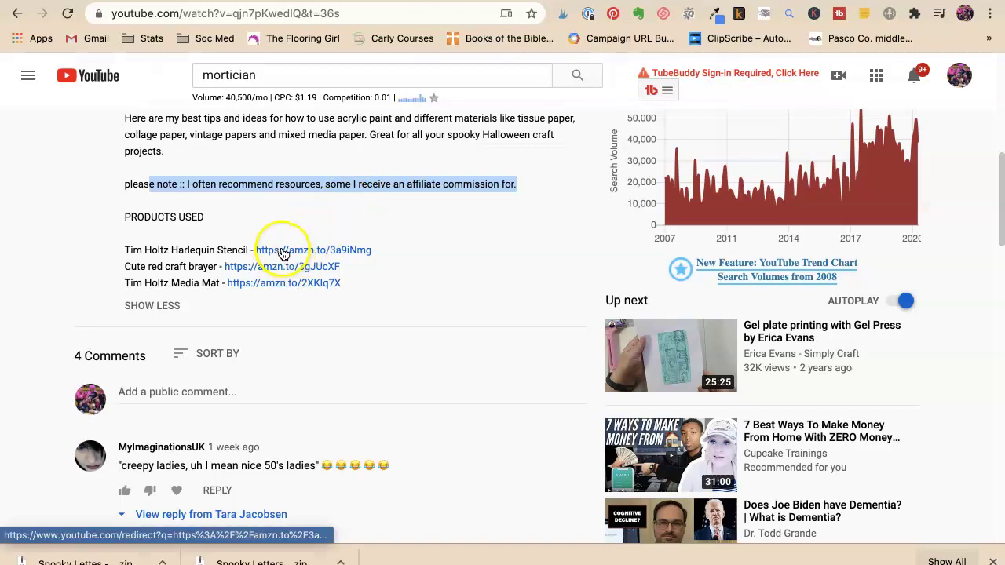
{"action": "left_click_drag", "start_coordinate": [370, 281], "coordinate": [112, 252]}
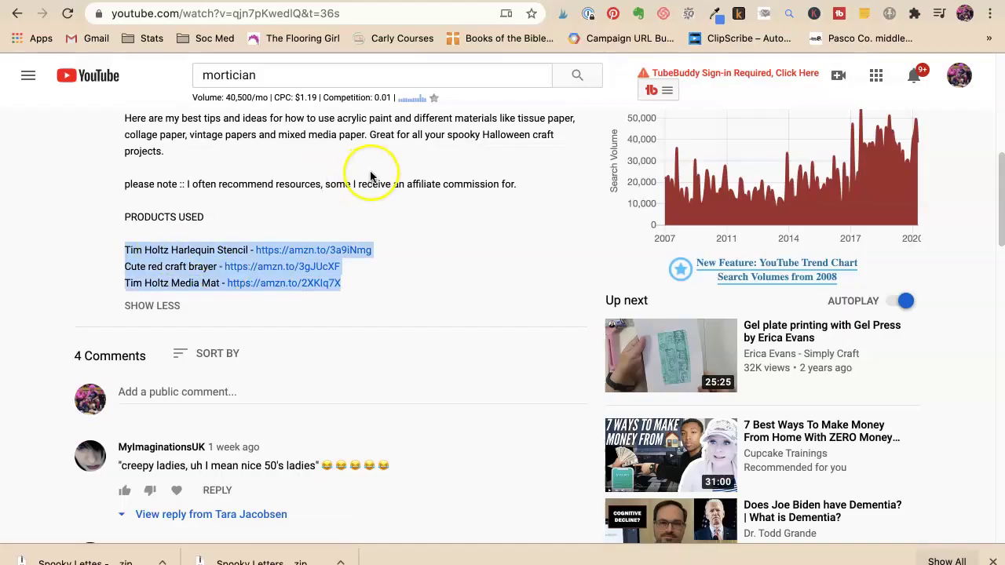
Back in the WordPress post, paste the product list into a new paragraph below the video, leaving an empty paragraph above it
{"action": "left_click", "coordinate": [440, 4]}
{"action": "left_click", "coordinate": [425, 315]}
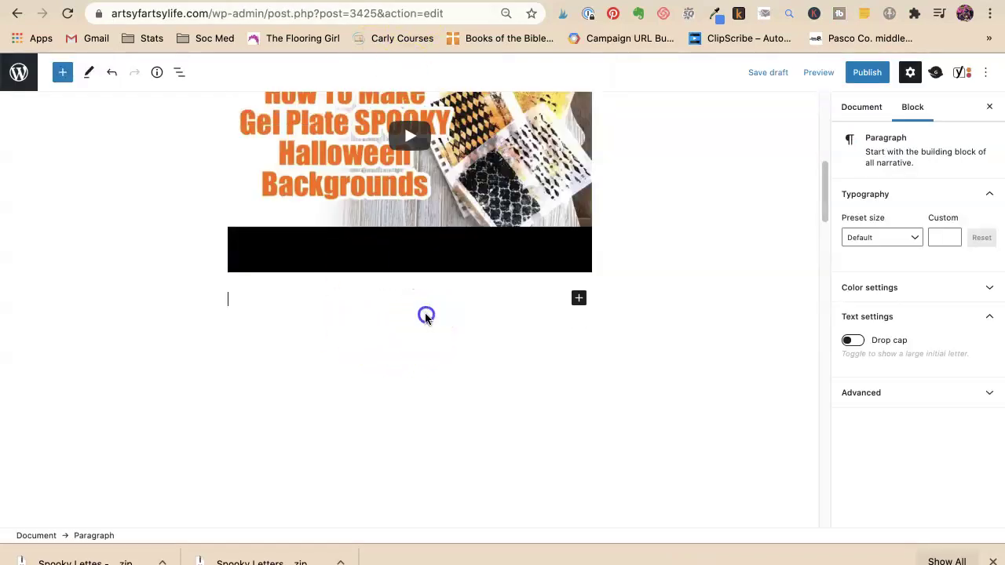
{"action": "left_click", "coordinate": [393, 292]}
{"action": "key", "text": "Return"}
{"action": "type", "text": "Tim Holtz Harlequin Stencil - https://amzn.to/3a9iNmg Cute red craft brayer - https://amzn.to/3gJUcXF Tim Holtz Media Mat - https://amzn.to/2XKIq7X"}
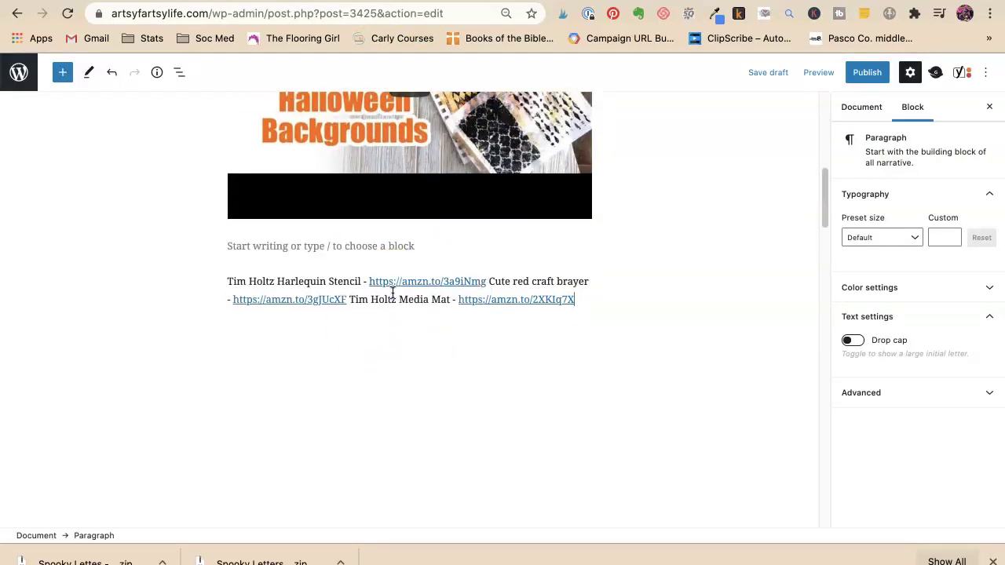
Break the pasted product list so the stencil, craft brayer and media mat each sit on their own line
{"action": "left_click", "coordinate": [332, 272]}
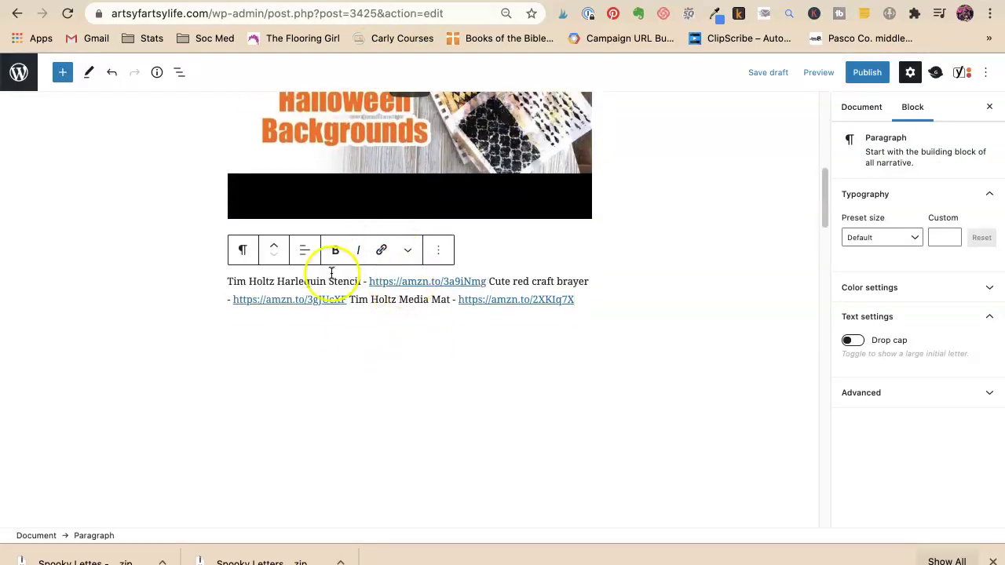
{"action": "left_click", "coordinate": [489, 280]}
{"action": "key", "text": "shift+Return"}
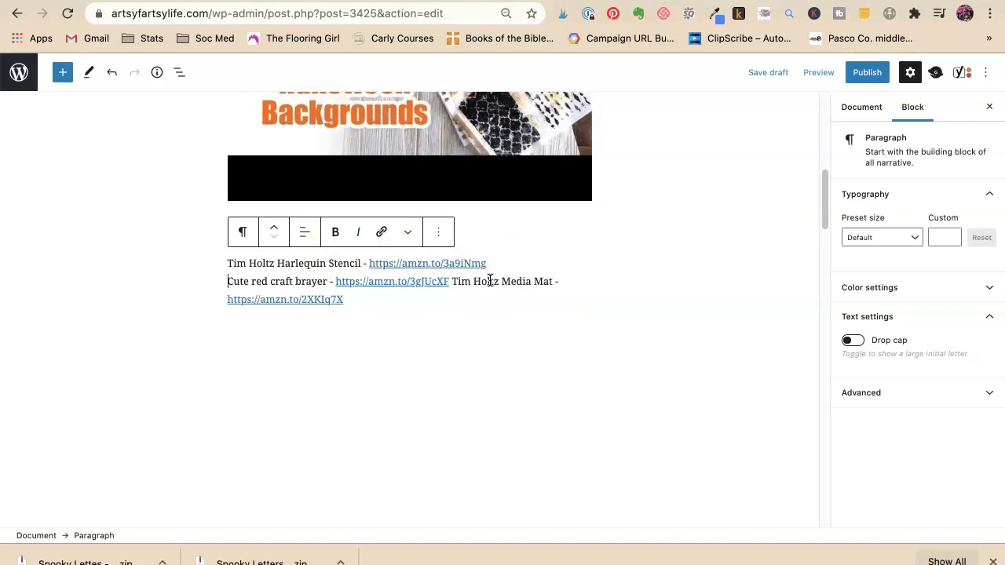
{"action": "left_click", "coordinate": [463, 282]}
{"action": "key", "text": "shift+Return"}
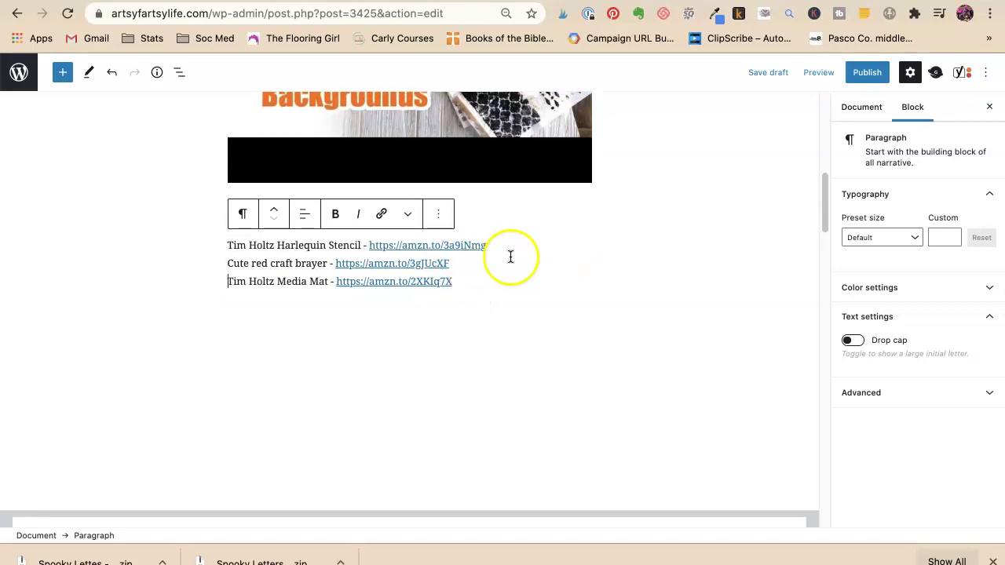
Mark each of the three Amazon product links as both nofollow and sponsored
{"action": "left_click", "coordinate": [452, 245]}
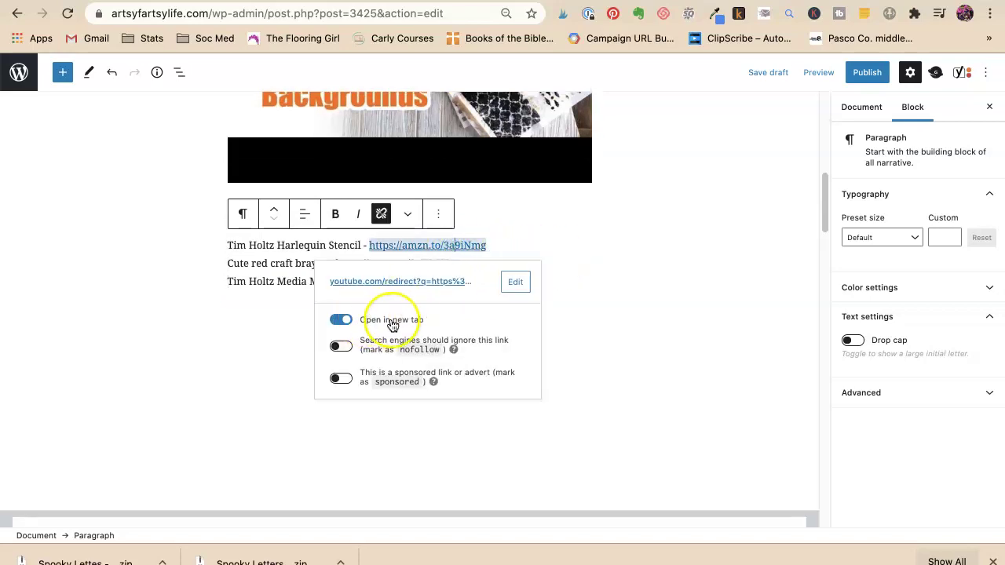
{"action": "left_click", "coordinate": [339, 348]}
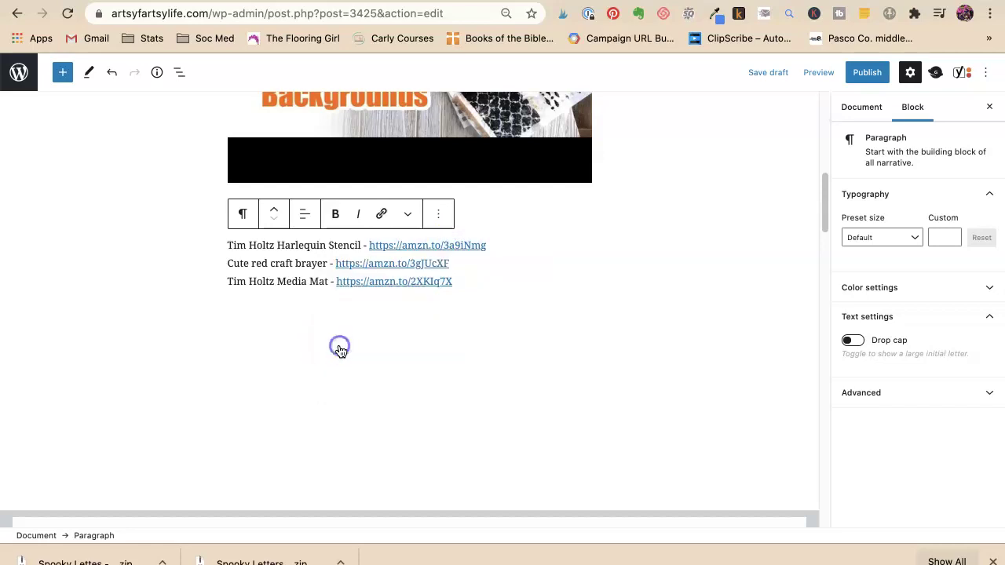
{"action": "left_click", "coordinate": [384, 245]}
{"action": "left_click", "coordinate": [341, 379]}
{"action": "left_click", "coordinate": [406, 263]}
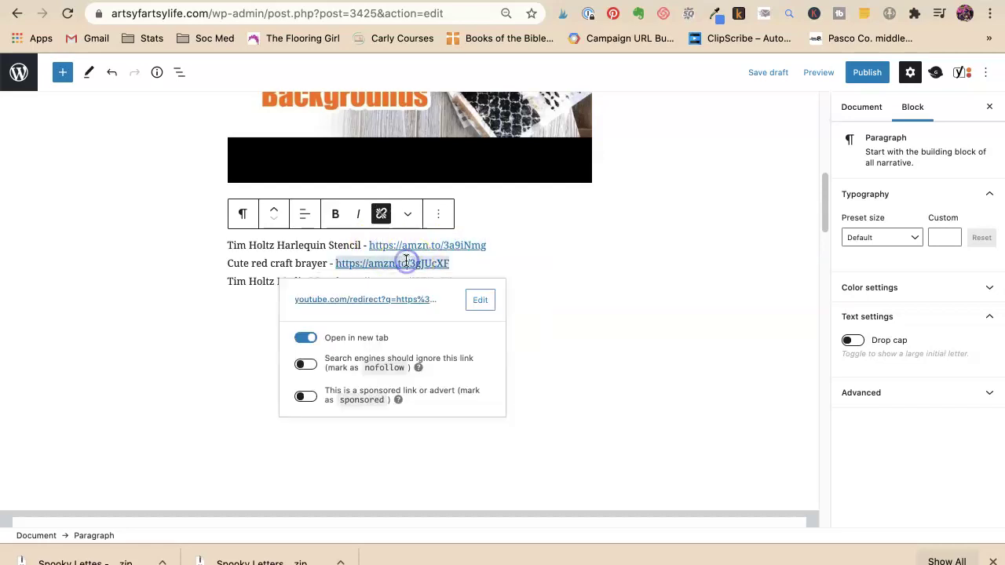
{"action": "left_click", "coordinate": [306, 366]}
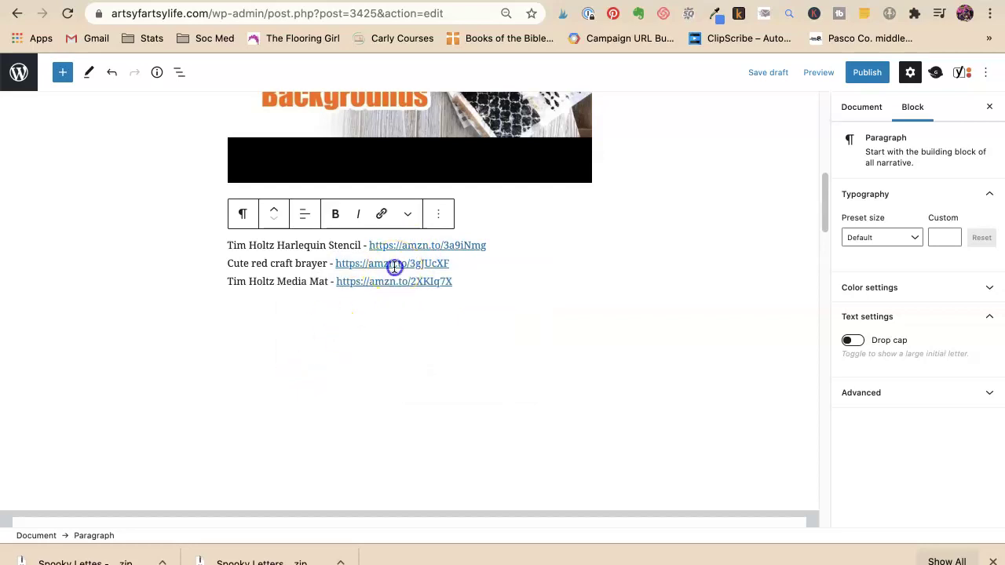
{"action": "left_click", "coordinate": [392, 266]}
{"action": "left_click", "coordinate": [314, 401]}
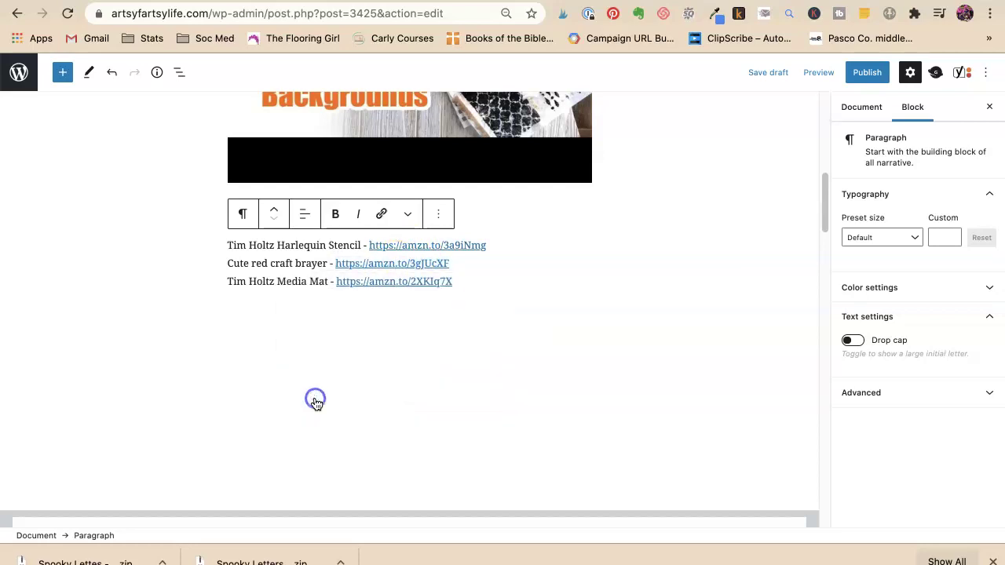
{"action": "left_click", "coordinate": [382, 283]}
{"action": "left_click", "coordinate": [346, 378]}
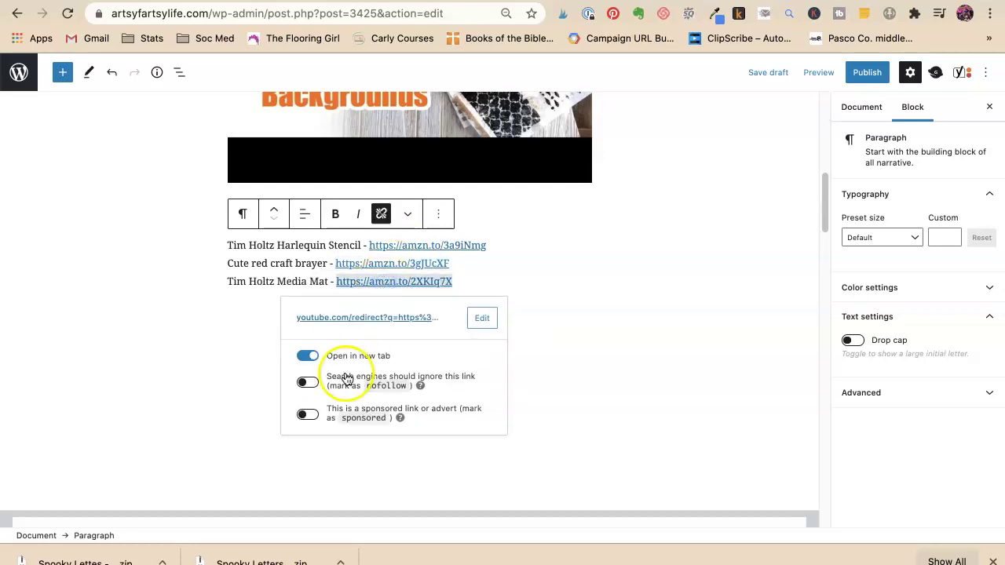
{"action": "left_click", "coordinate": [373, 282]}
{"action": "left_click", "coordinate": [302, 422]}
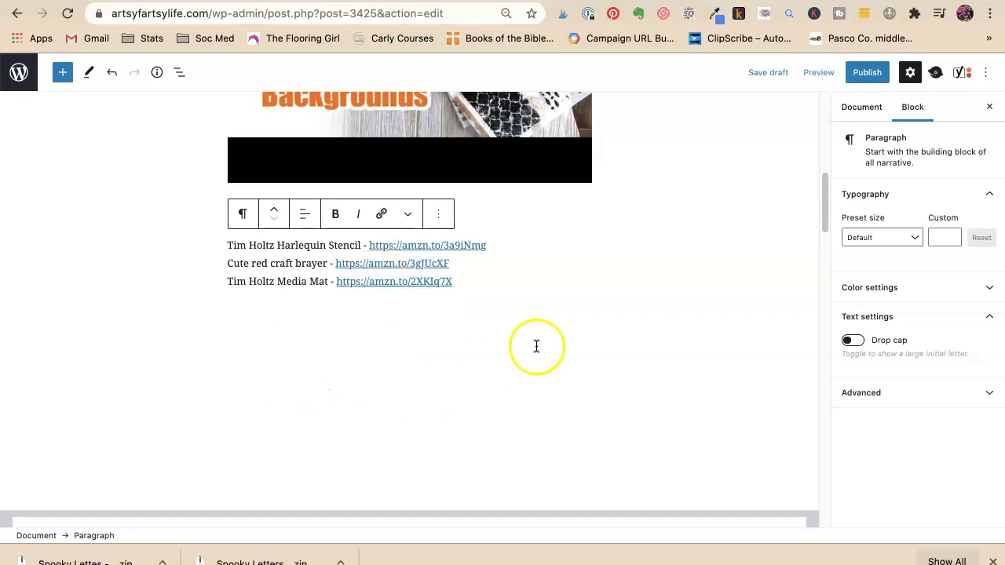
{"action": "left_click", "coordinate": [552, 330]}
{"action": "left_click", "coordinate": [561, 306]}
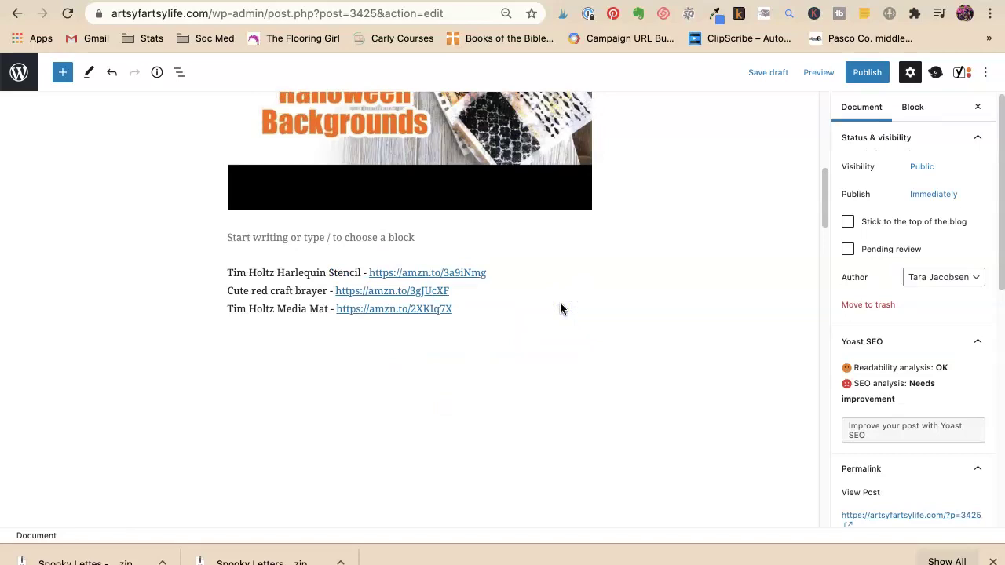
Review the post layout from the title and image placeholder down to the embedded video and product links
{"action": "left_click", "coordinate": [573, 259]}
{"action": "scroll", "coordinate": [576, 288], "scroll_direction": "up", "scroll_amount": 1}
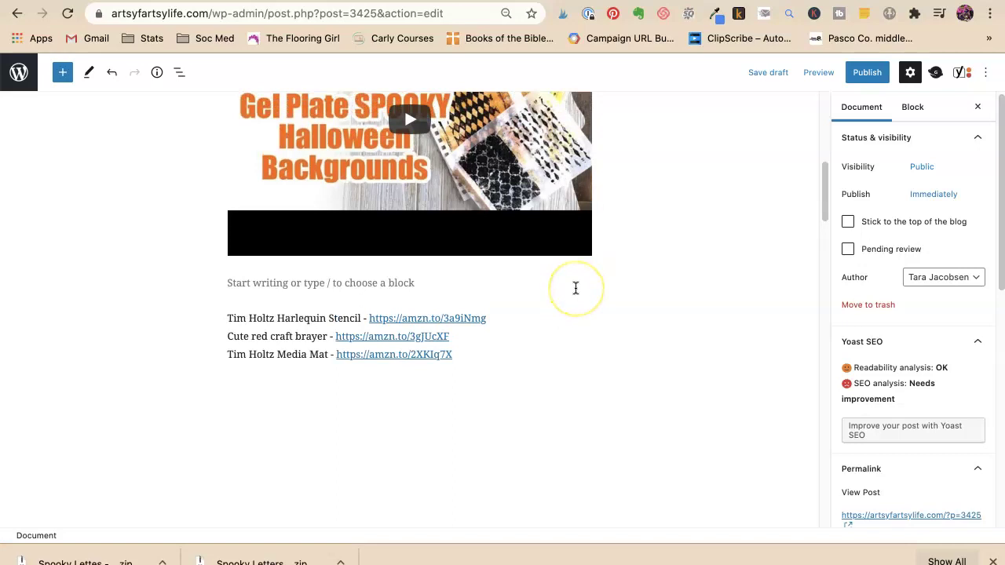
{"action": "scroll", "coordinate": [575, 288], "scroll_direction": "down", "scroll_amount": 2}
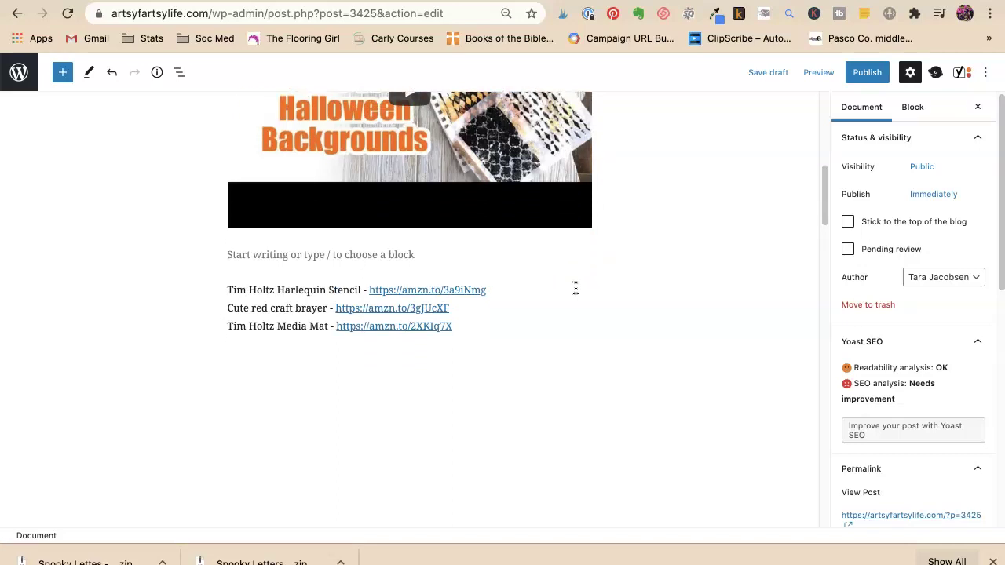
{"action": "scroll", "coordinate": [576, 289], "scroll_direction": "up", "scroll_amount": 5}
{"action": "scroll", "coordinate": [576, 293], "scroll_direction": "down", "scroll_amount": 2}
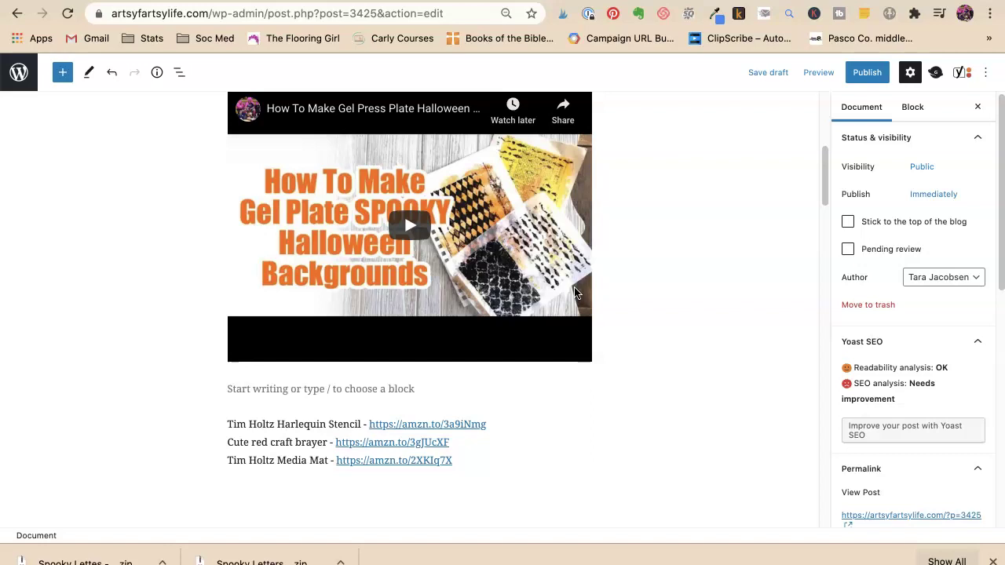
{"action": "scroll", "coordinate": [448, 159], "scroll_direction": "up", "scroll_amount": 4}
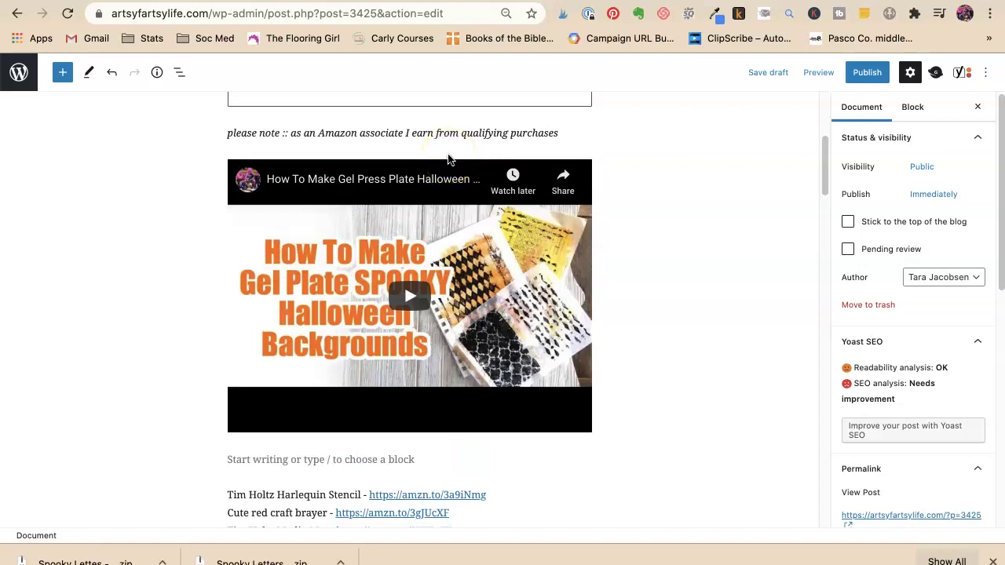
{"action": "scroll", "coordinate": [448, 159], "scroll_direction": "up", "scroll_amount": 4}
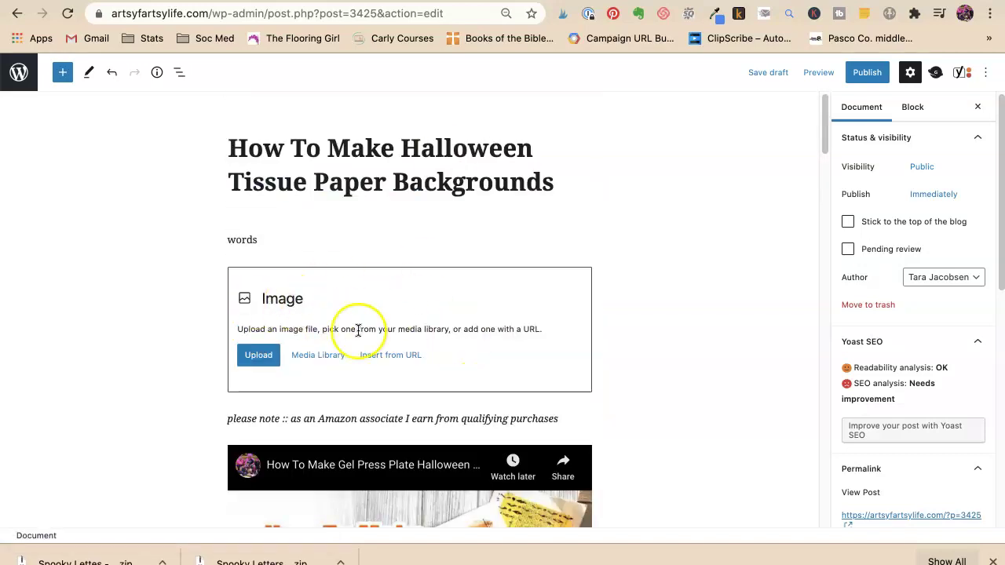
{"action": "scroll", "coordinate": [406, 318], "scroll_direction": "down", "scroll_amount": 3}
{"action": "scroll", "coordinate": [270, 224], "scroll_direction": "down", "scroll_amount": 2}
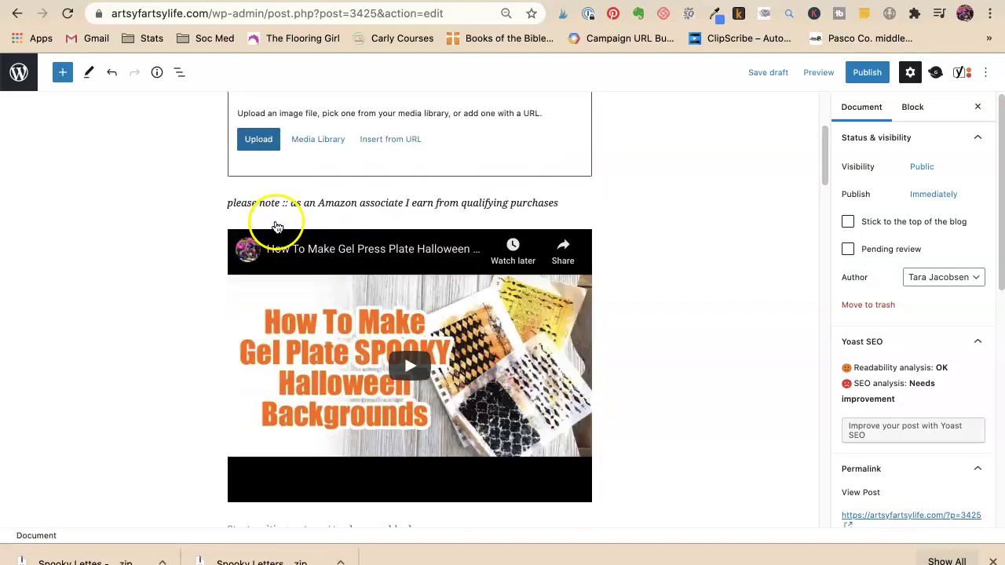
Replace the "words" placeholder with "Tips and ideas for how to use acrylic paint and tissue paper to make fun and colorful halloween backgrounds."
{"action": "scroll", "coordinate": [275, 218], "scroll_direction": "up", "scroll_amount": 5}
{"action": "left_click", "coordinate": [260, 227]}
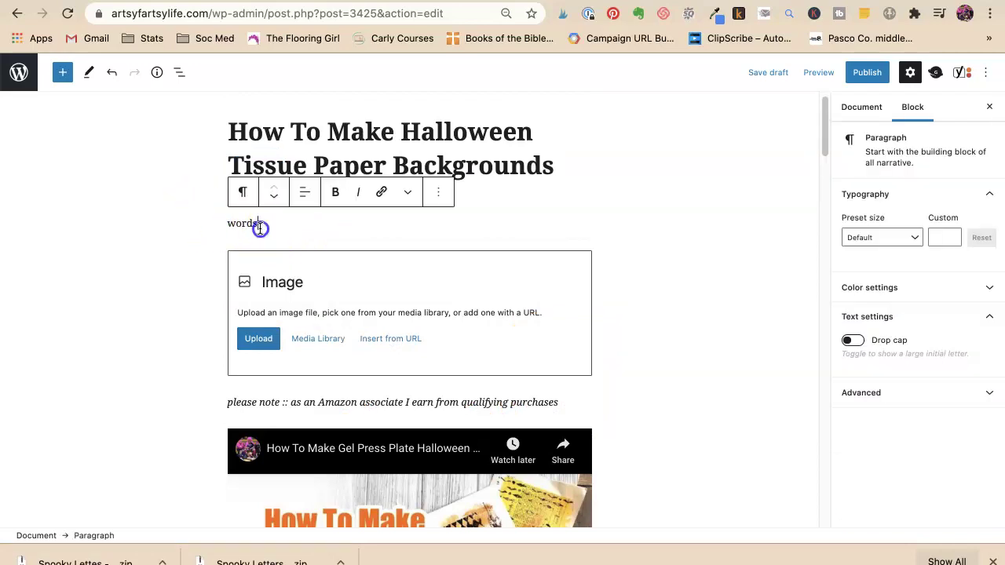
{"action": "double_click", "coordinate": [260, 227]}
{"action": "type", "text": "Tips and ideas for how to use"}
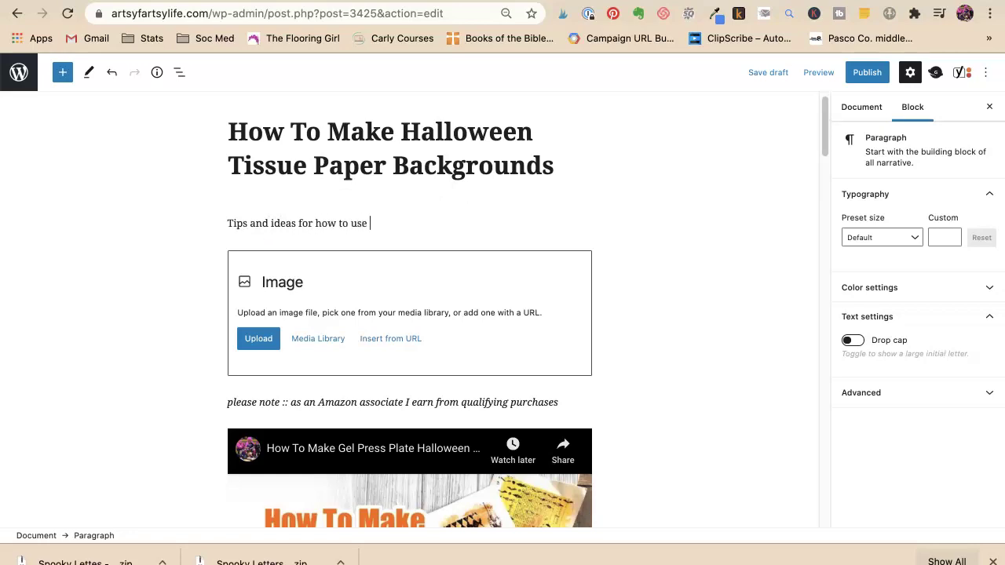
{"action": "type", "text": " acrylic paint and tis"}
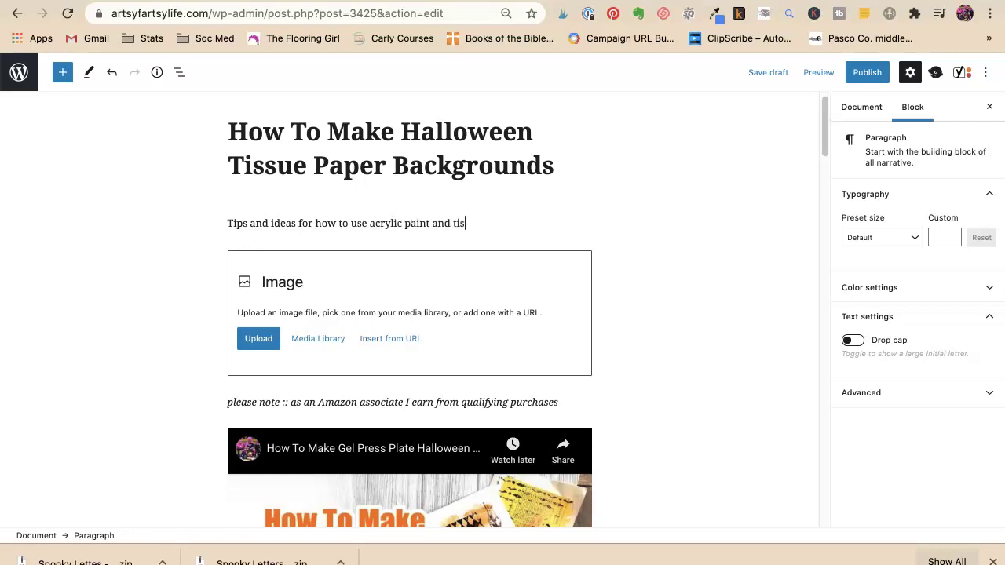
{"action": "type", "text": "sue paper to make fun and colorf"}
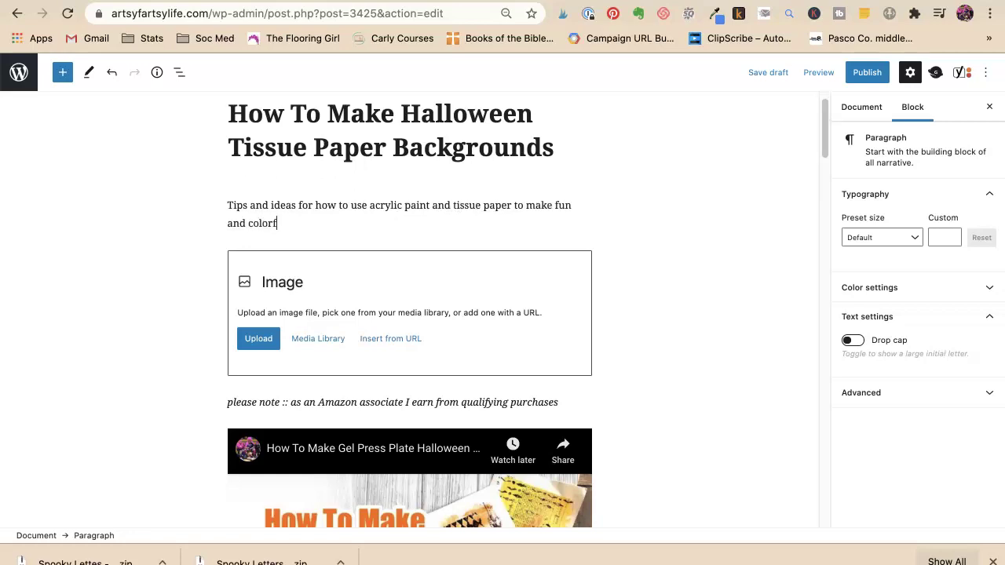
{"action": "type", "text": "ul halloween backgrounds."}
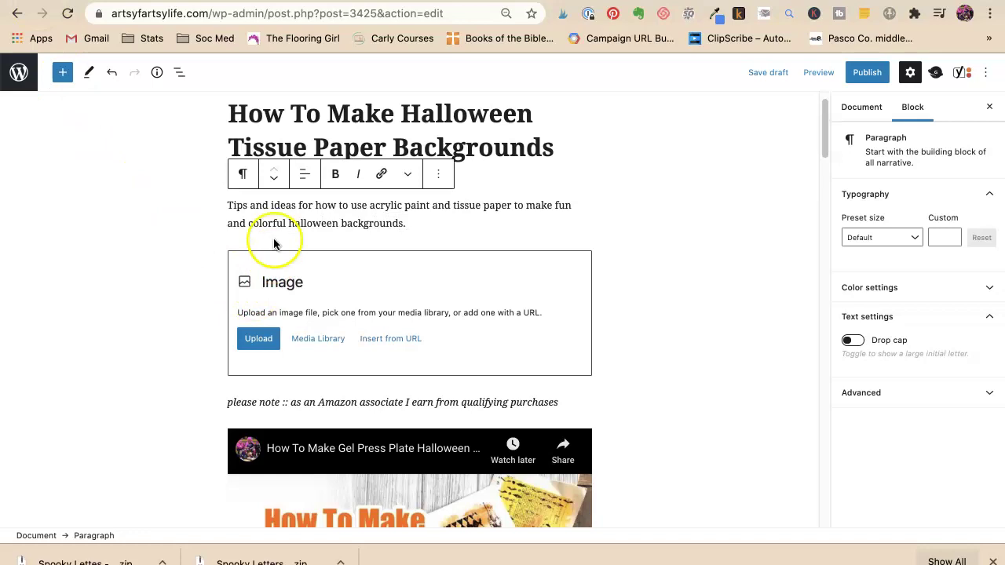
Capitalize "Halloween" in the intro paragraph under the title
{"action": "left_click", "coordinate": [289, 219]}
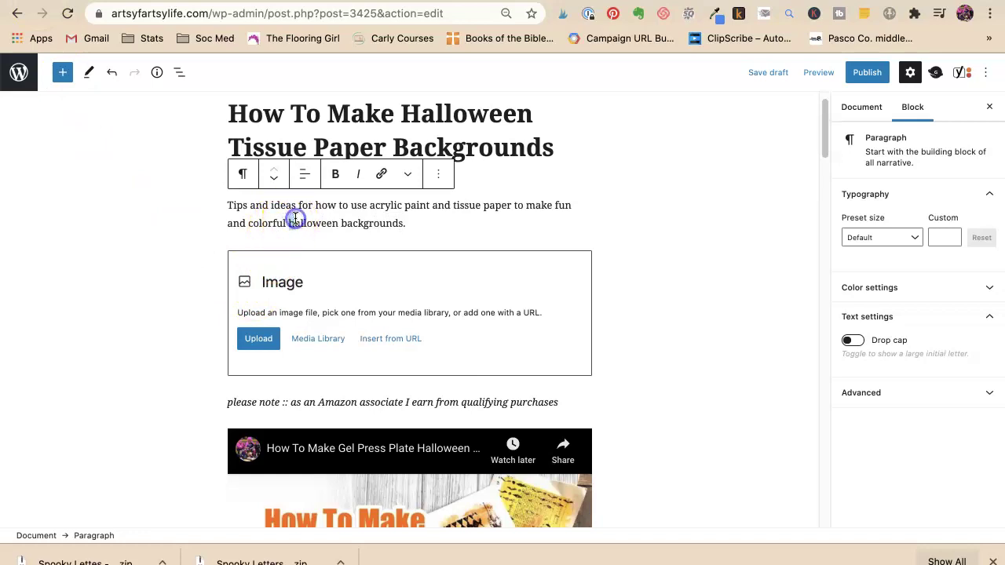
{"action": "key", "text": "Delete"}
{"action": "type", "text": "H"}
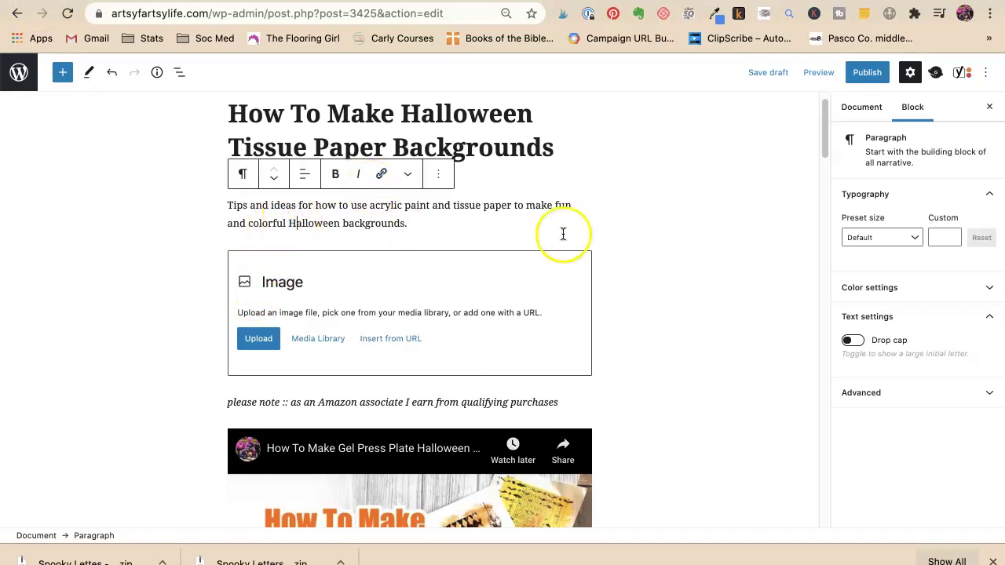
Review the post from the intro paragraph and image placeholder through the Amazon disclosure, embedded video and product links
{"action": "left_click", "coordinate": [657, 244]}
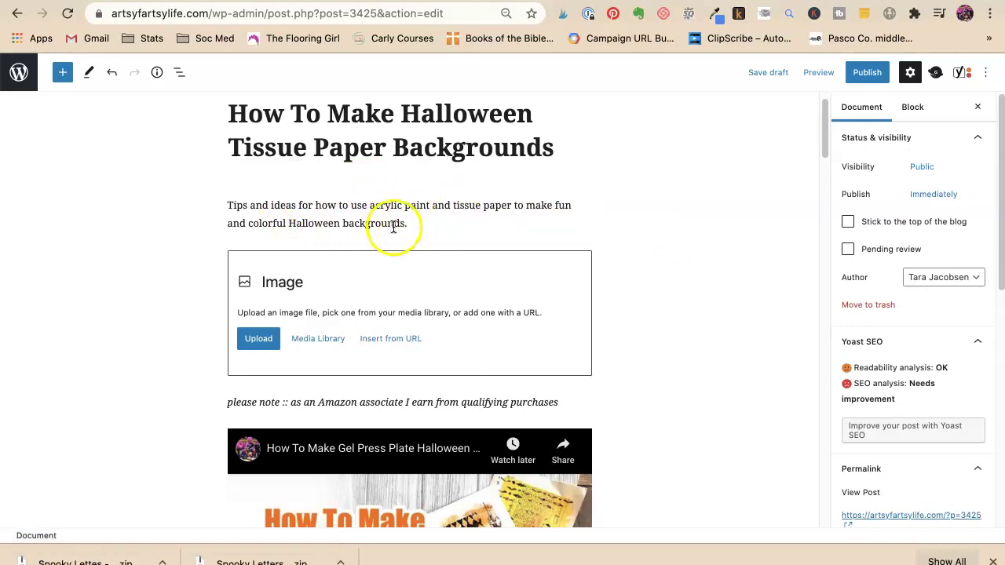
{"action": "scroll", "coordinate": [407, 271], "scroll_direction": "down", "scroll_amount": 2}
{"action": "scroll", "coordinate": [407, 270], "scroll_direction": "down", "scroll_amount": 4}
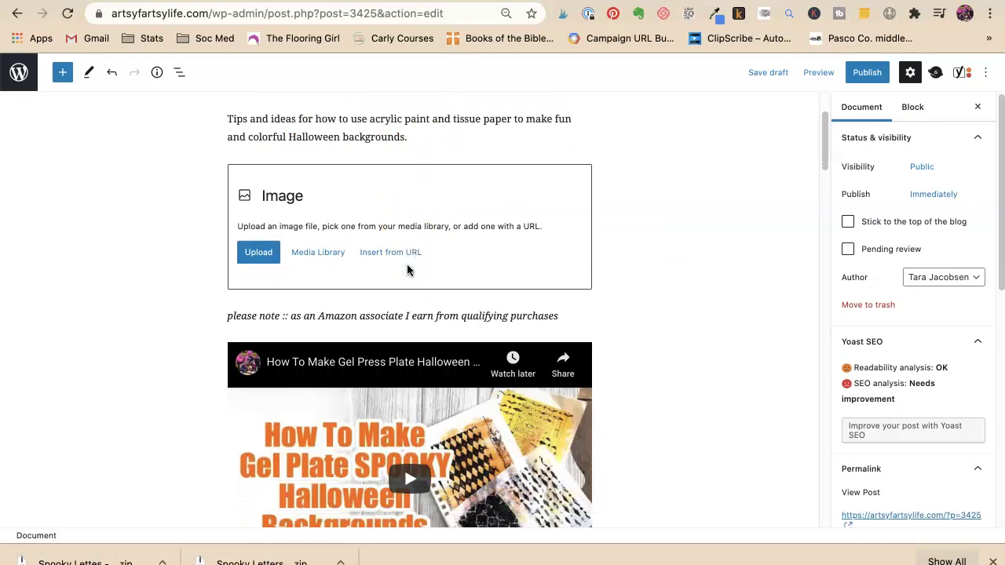
{"action": "scroll", "coordinate": [407, 271], "scroll_direction": "down", "scroll_amount": 4}
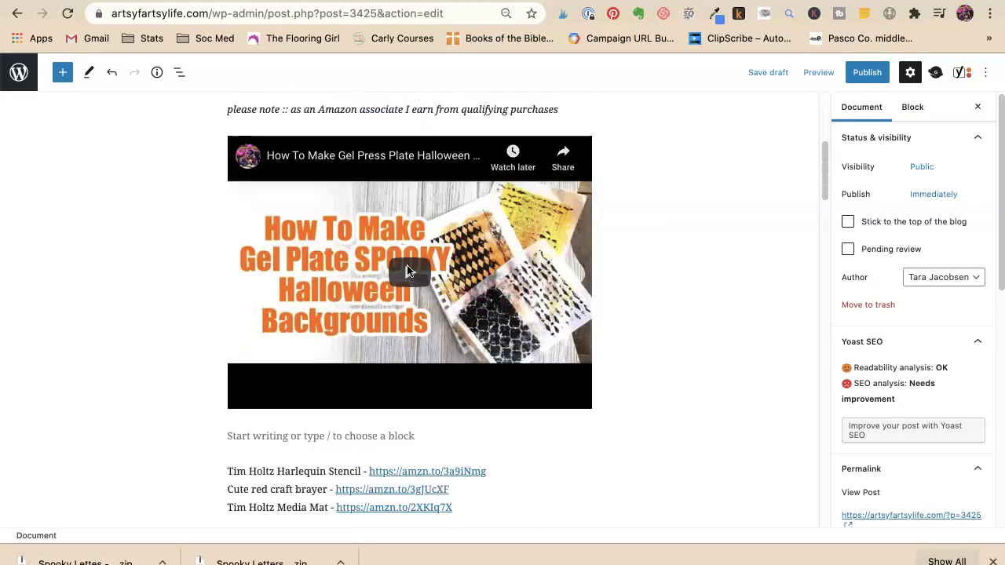
{"action": "mouse_move", "coordinate": [532, 426]}
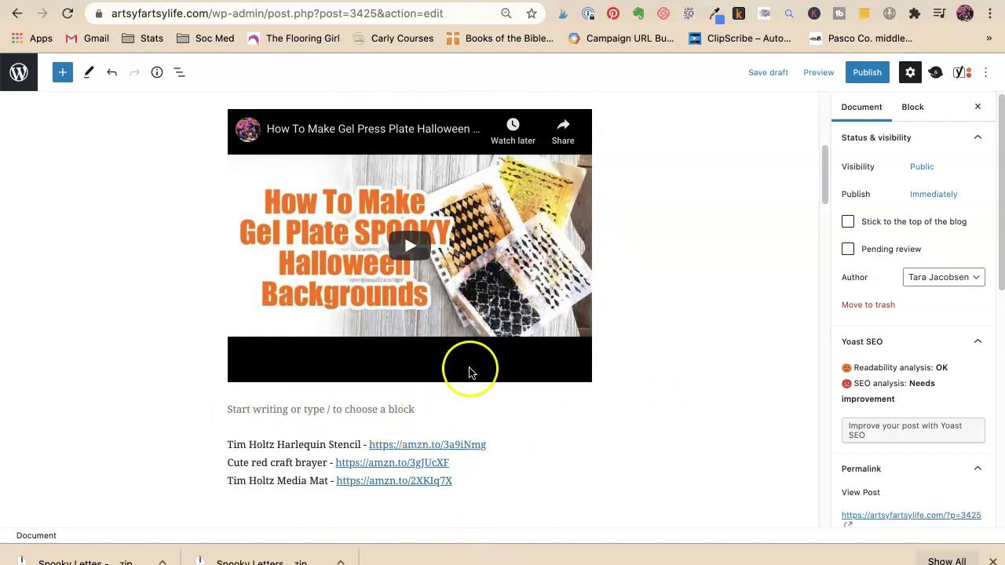
{"action": "scroll", "coordinate": [471, 368], "scroll_direction": "up", "scroll_amount": 3}
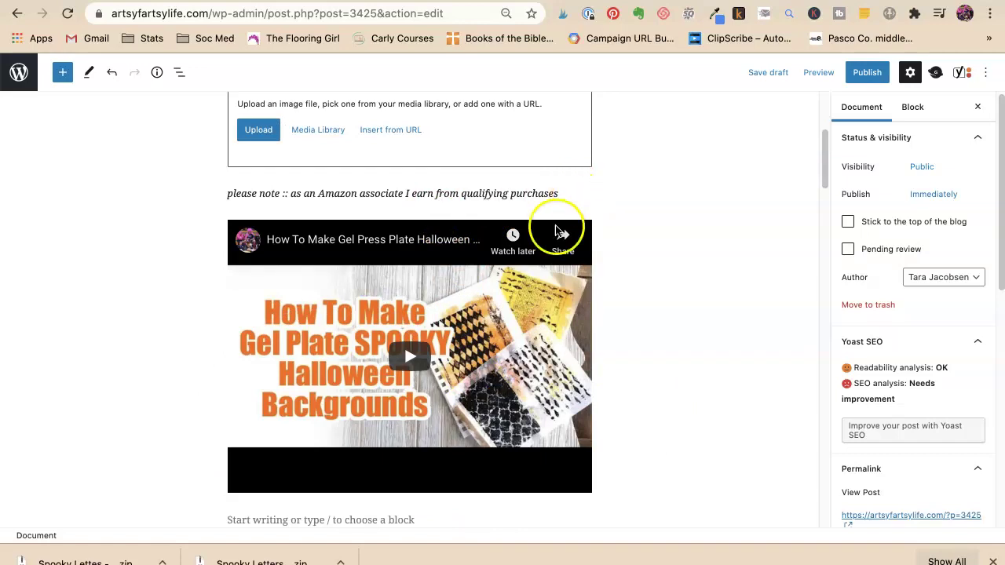
{"action": "left_click", "coordinate": [574, 191]}
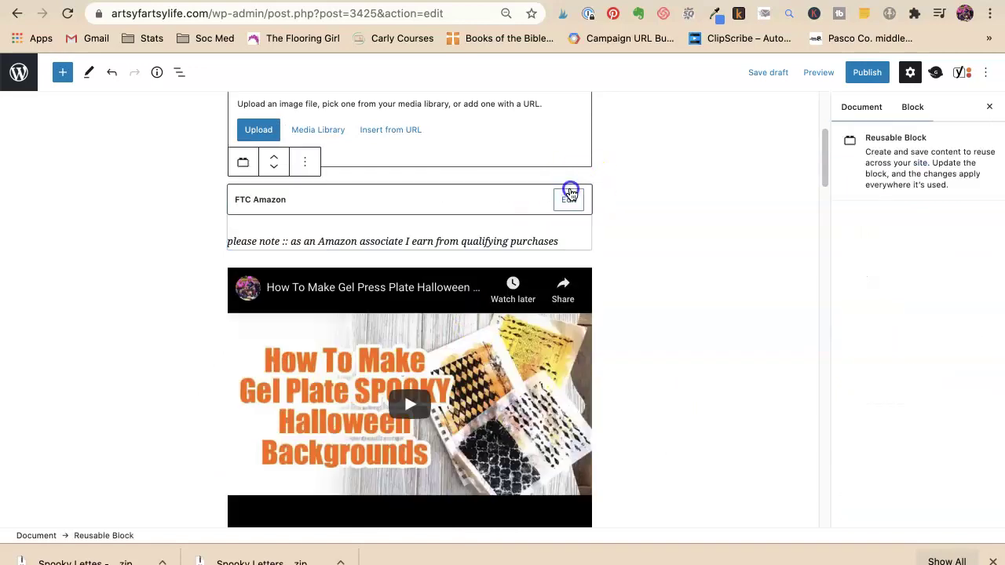
{"action": "left_click", "coordinate": [629, 256]}
{"action": "scroll", "coordinate": [603, 418], "scroll_direction": "down", "scroll_amount": 8}
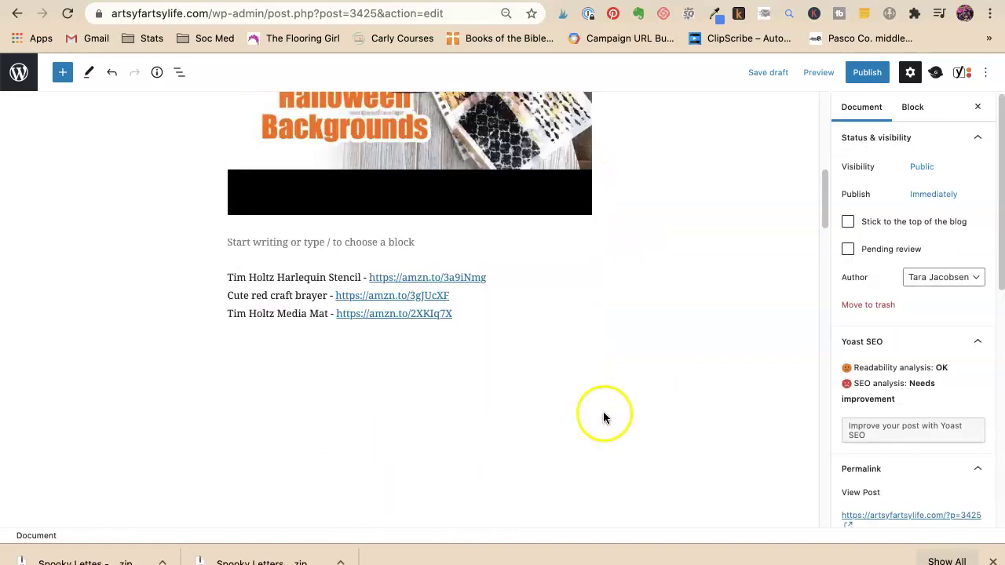
Add a new paragraph reading "Tim Holtz Collage Paper -" below the three product links
{"action": "left_click", "coordinate": [542, 300]}
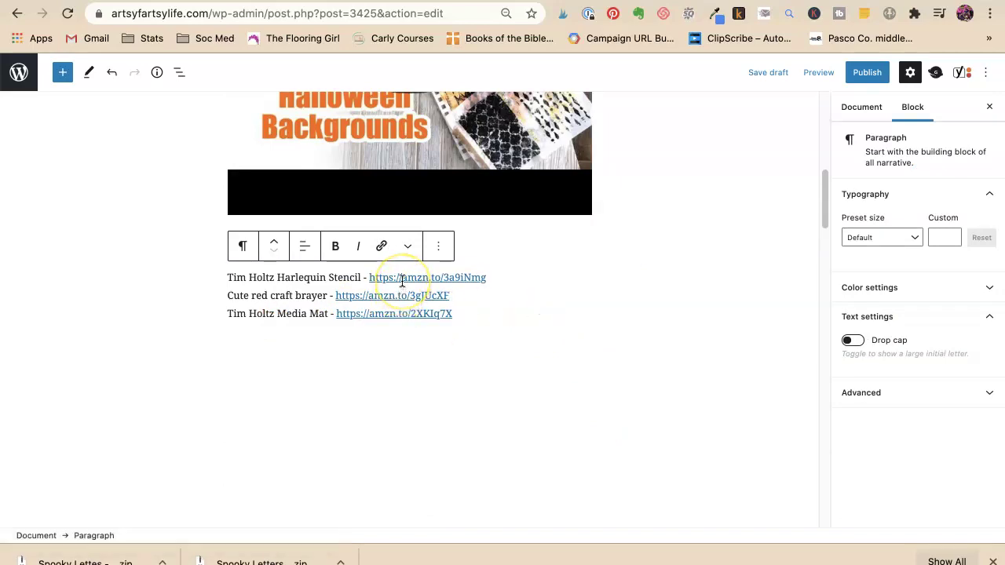
{"action": "left_click", "coordinate": [485, 314]}
{"action": "key", "text": "Return"}
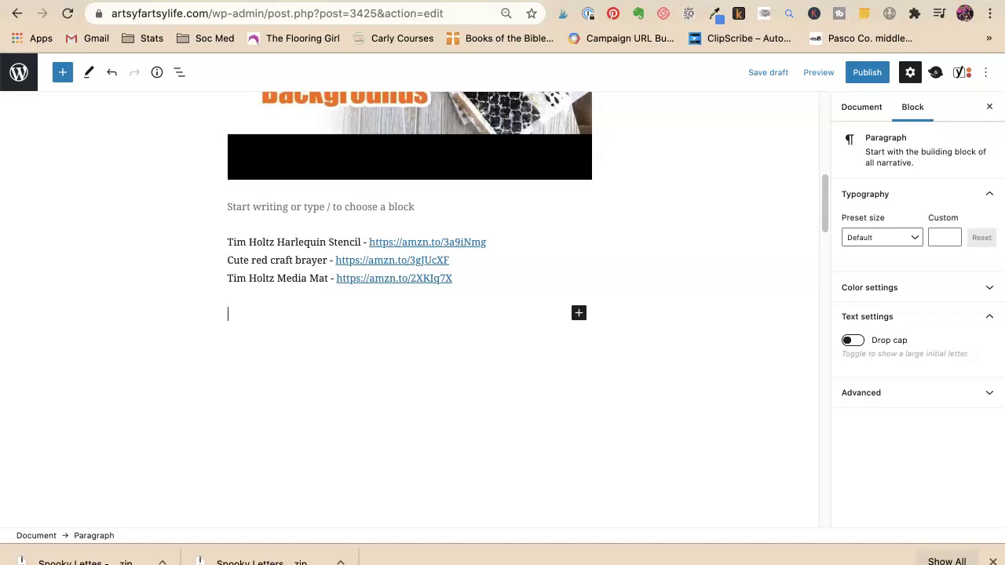
{"action": "type", "text": "Tim Holtz Collage Paper -"}
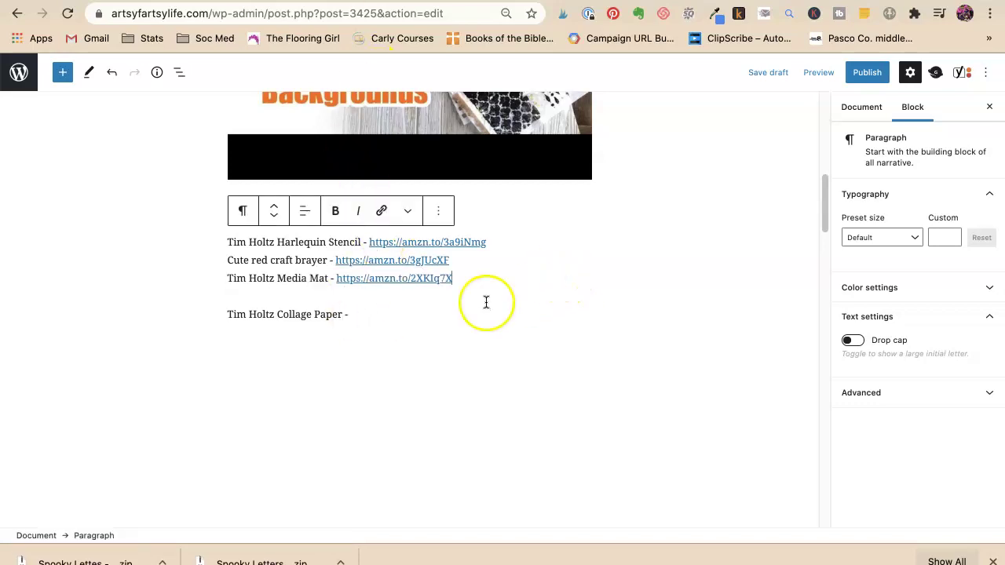
Insert the line "What Kind Of Tissue Paper Can You Use" between the product links and the collage paper line
{"action": "key", "text": "Return"}
{"action": "type", "text": "What Kind"}
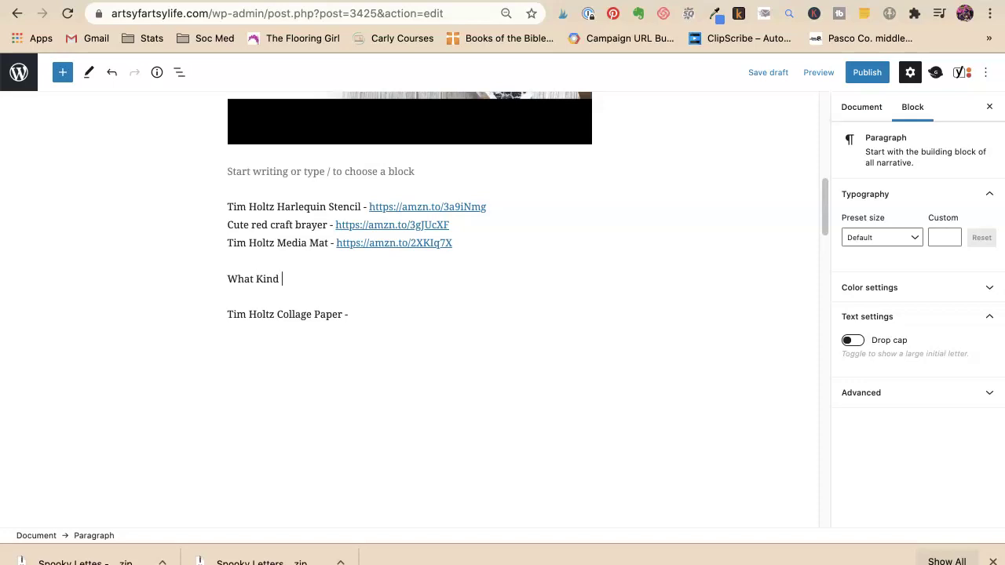
{"action": "type", "text": " Of Tissue Paper Can Your  Use"}
{"action": "left_click", "coordinate": [374, 312]}
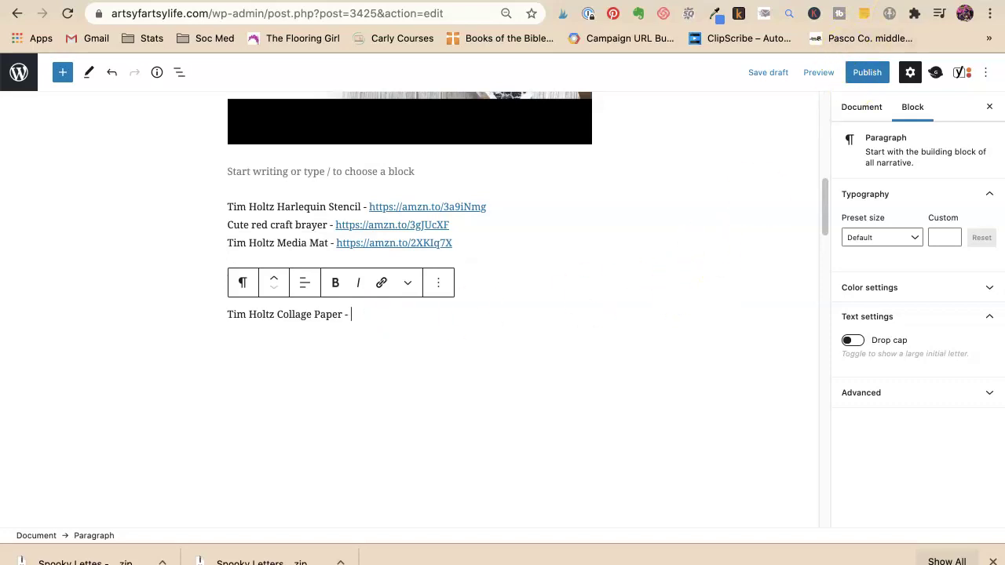
Switch to Amazon and search for "tim holtz collage paper"
{"action": "key", "text": "ctrl+Tab"}
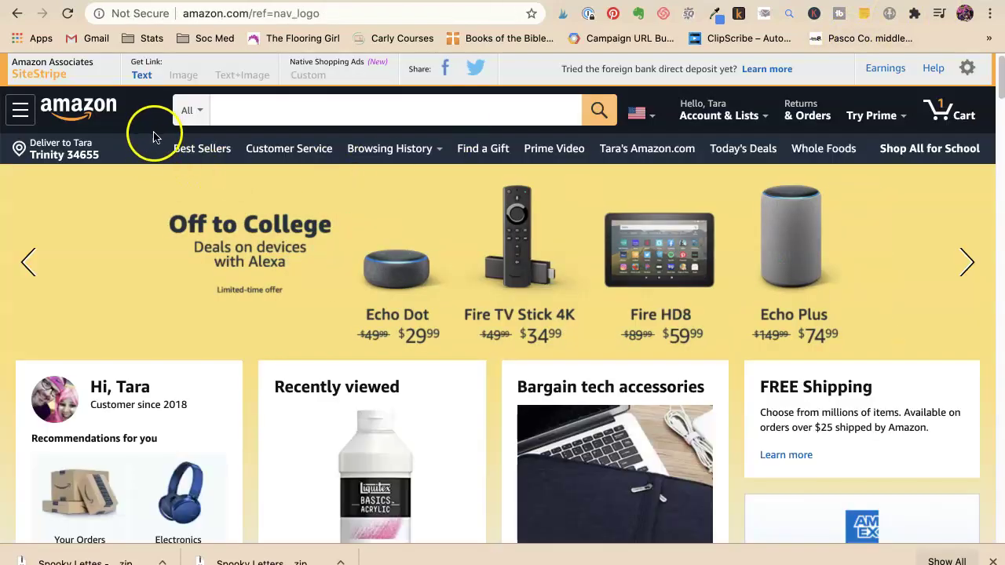
{"action": "left_click", "coordinate": [240, 114]}
{"action": "type", "text": "tim holtz "}
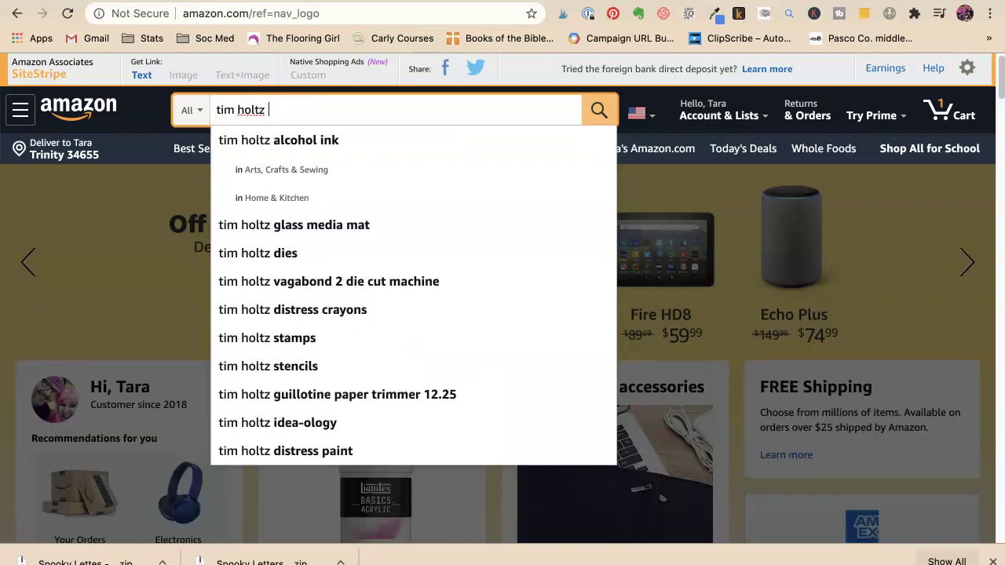
{"action": "type", "text": "collage"}
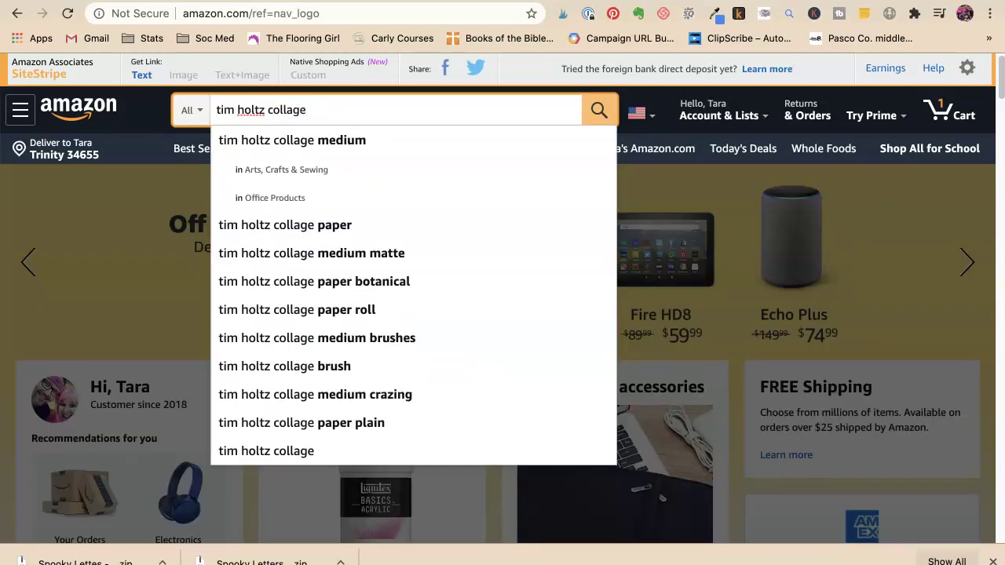
{"action": "left_click", "coordinate": [251, 225]}
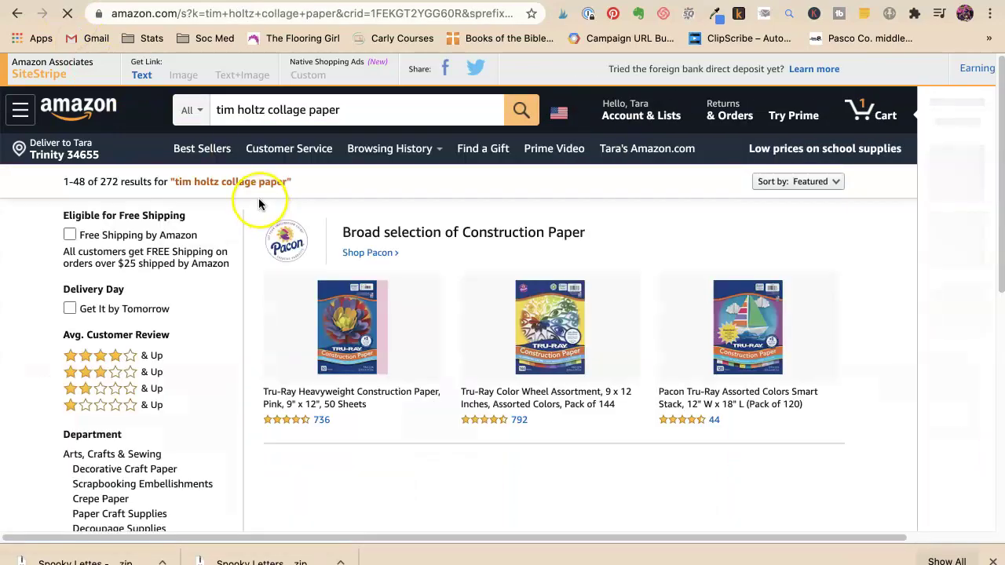
Browse the collage paper results and open the "Tim Holtz, Advantus Collage Typography Semi-transparent Paper, multicolor" product page
{"action": "scroll", "coordinate": [348, 292], "scroll_direction": "down", "scroll_amount": 5}
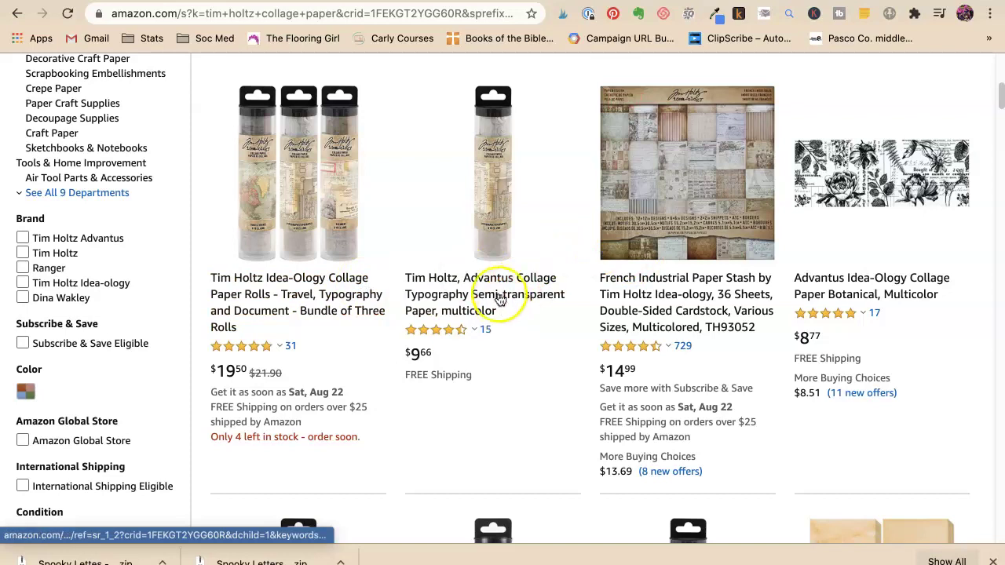
{"action": "scroll", "coordinate": [471, 303], "scroll_direction": "down", "scroll_amount": 5}
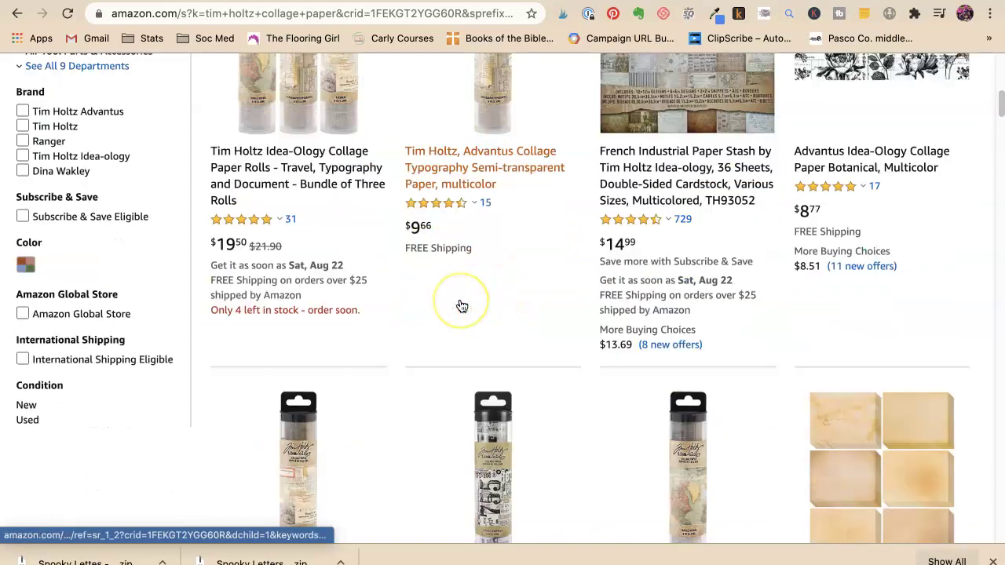
{"action": "scroll", "coordinate": [462, 306], "scroll_direction": "down", "scroll_amount": 7}
{"action": "scroll", "coordinate": [461, 306], "scroll_direction": "down", "scroll_amount": 14}
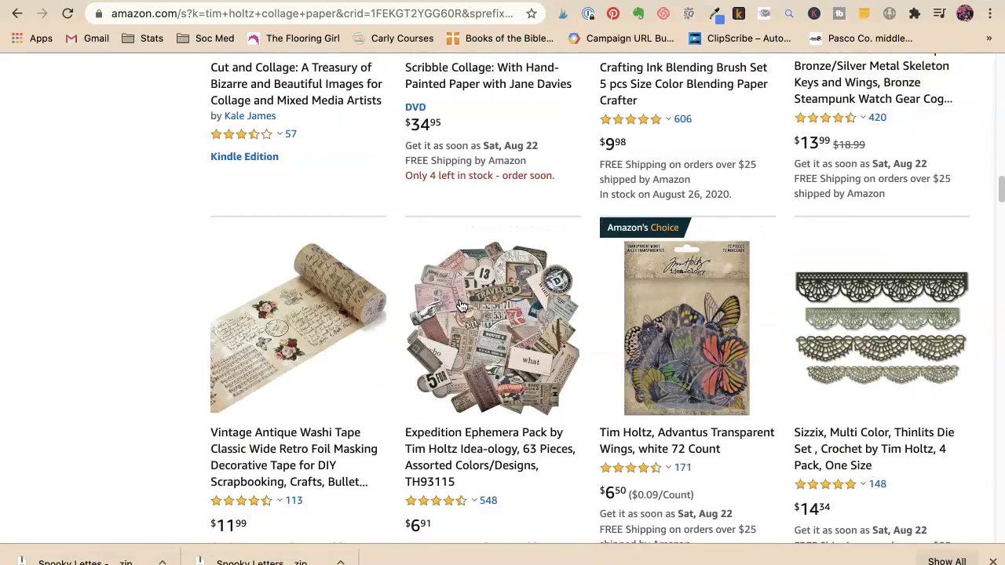
{"action": "scroll", "coordinate": [462, 307], "scroll_direction": "down", "scroll_amount": 5}
{"action": "scroll", "coordinate": [461, 306], "scroll_direction": "up", "scroll_amount": 20}
{"action": "scroll", "coordinate": [462, 307], "scroll_direction": "up", "scroll_amount": 4}
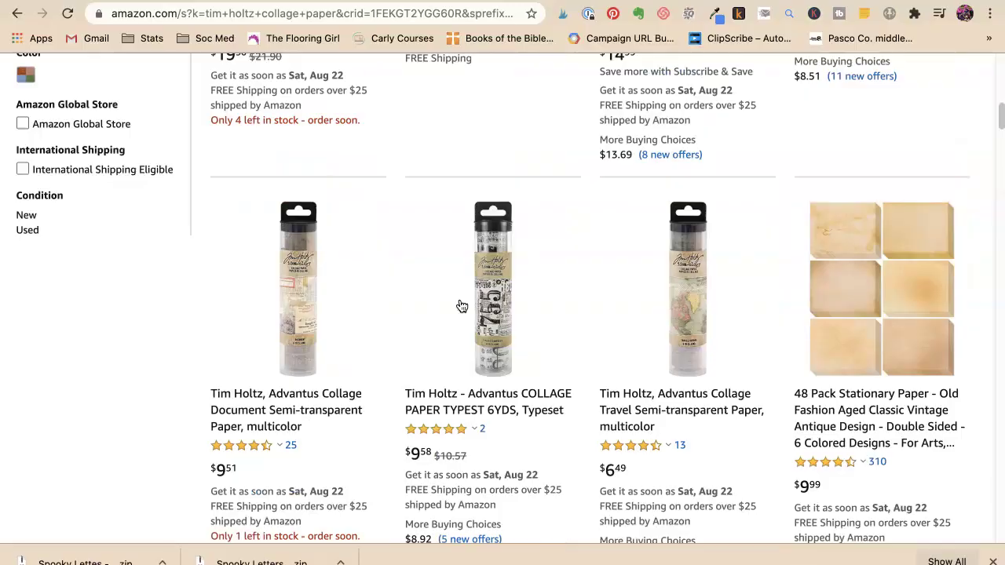
{"action": "scroll", "coordinate": [462, 306], "scroll_direction": "up", "scroll_amount": 1}
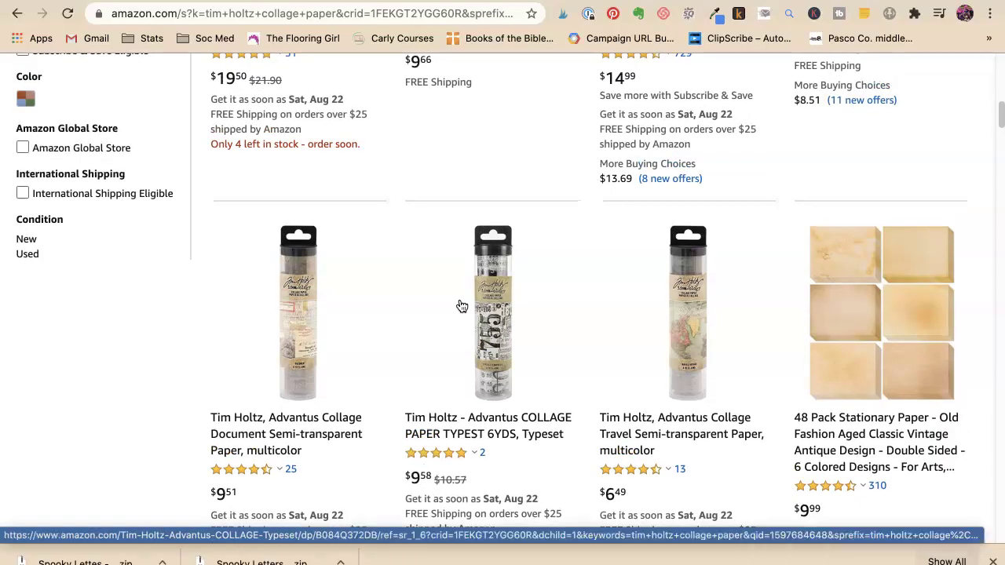
{"action": "scroll", "coordinate": [462, 306], "scroll_direction": "up", "scroll_amount": 1}
{"action": "scroll", "coordinate": [462, 306], "scroll_direction": "up", "scroll_amount": 4}
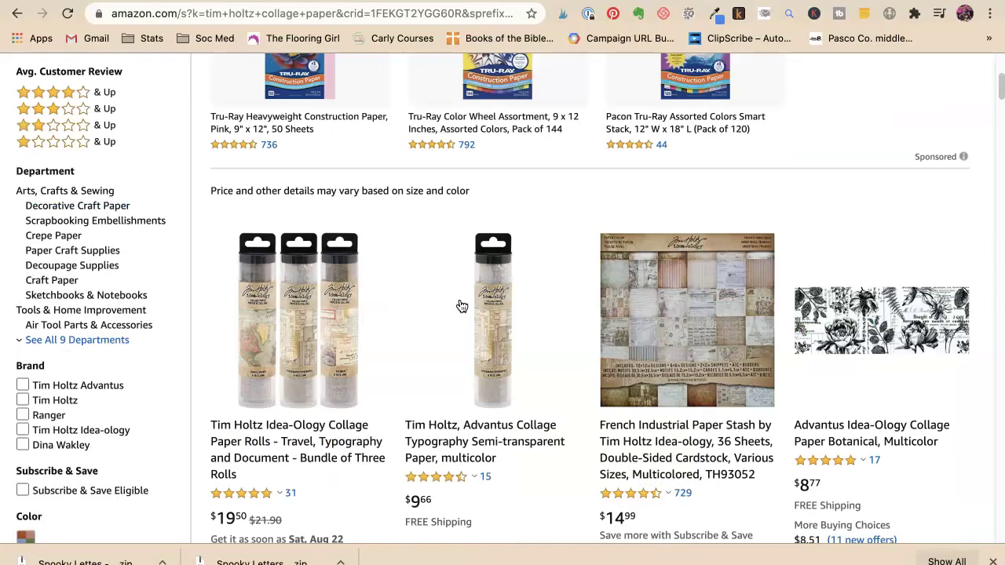
{"action": "left_click", "coordinate": [440, 295]}
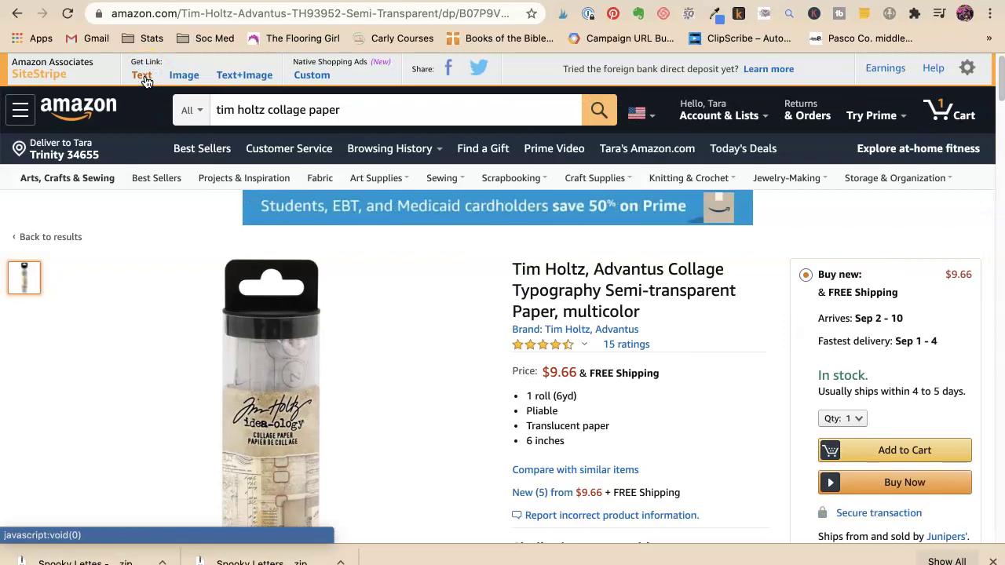
{"action": "left_click", "coordinate": [148, 78]}
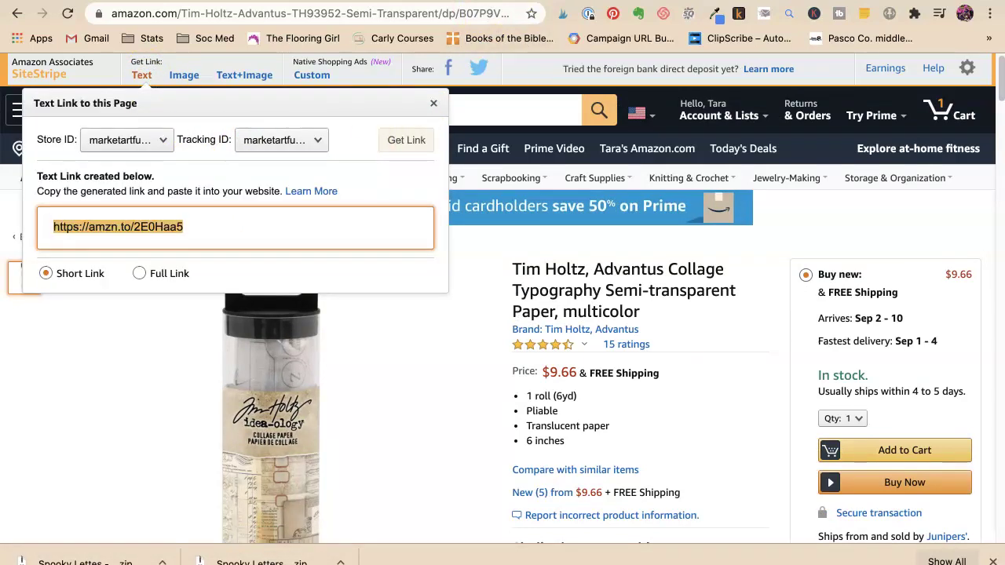
{"action": "key", "text": "ctrl+Tab"}
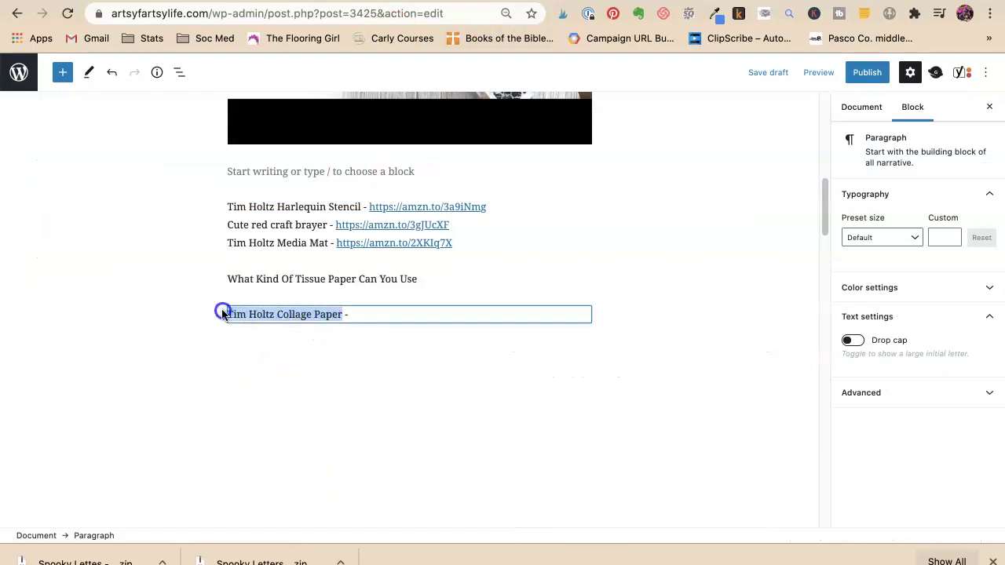
{"action": "left_click", "coordinate": [383, 284]}
{"action": "type", "text": "https://amzn.to/2E0Haa5"}
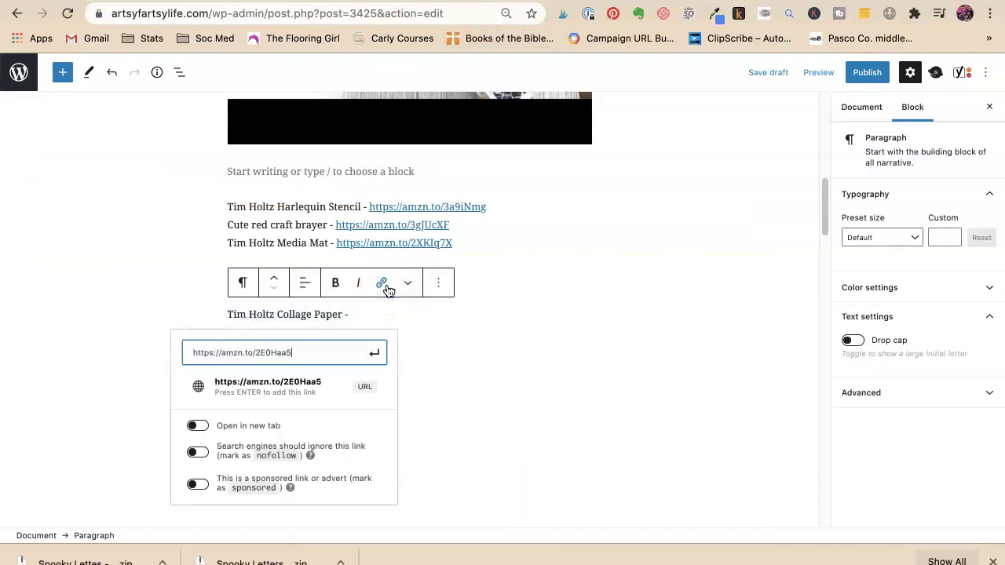
{"action": "left_click", "coordinate": [313, 385]}
Set the "Tim Holtz Collage Paper" link to open in a new tab and mark it as nofollow and sponsored
{"action": "left_click", "coordinate": [299, 313]}
{"action": "left_click", "coordinate": [200, 390]}
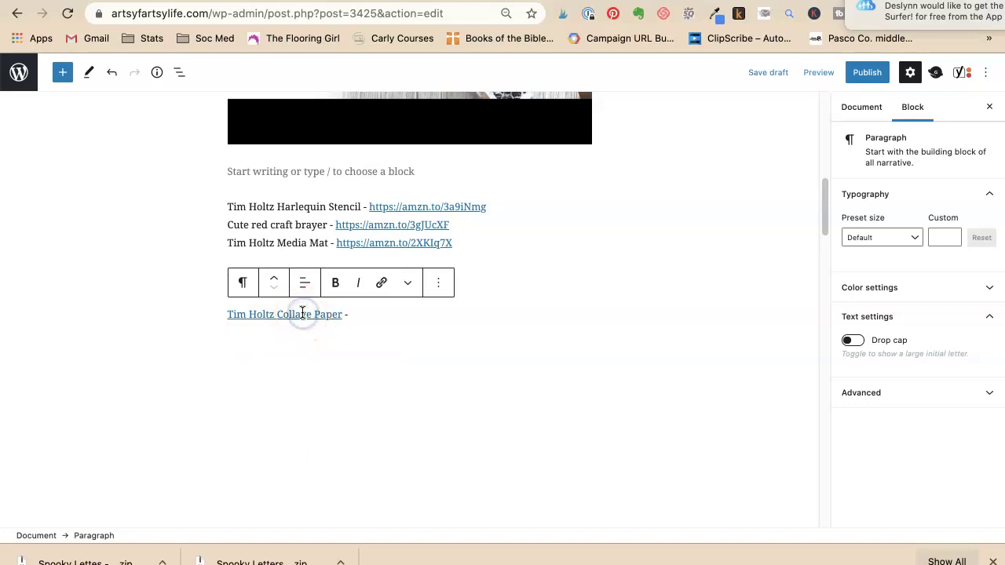
{"action": "left_click", "coordinate": [274, 314]}
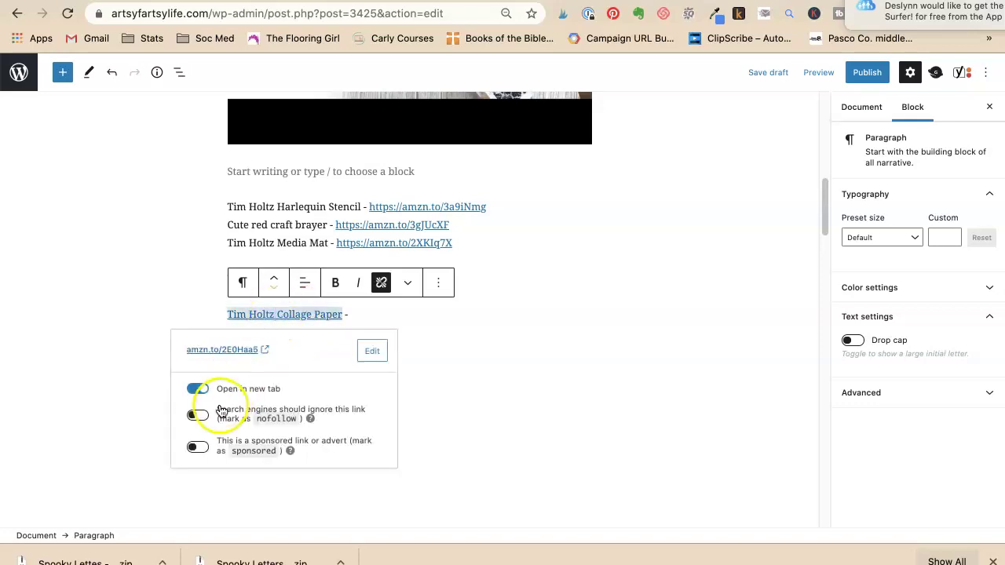
{"action": "left_click", "coordinate": [197, 415]}
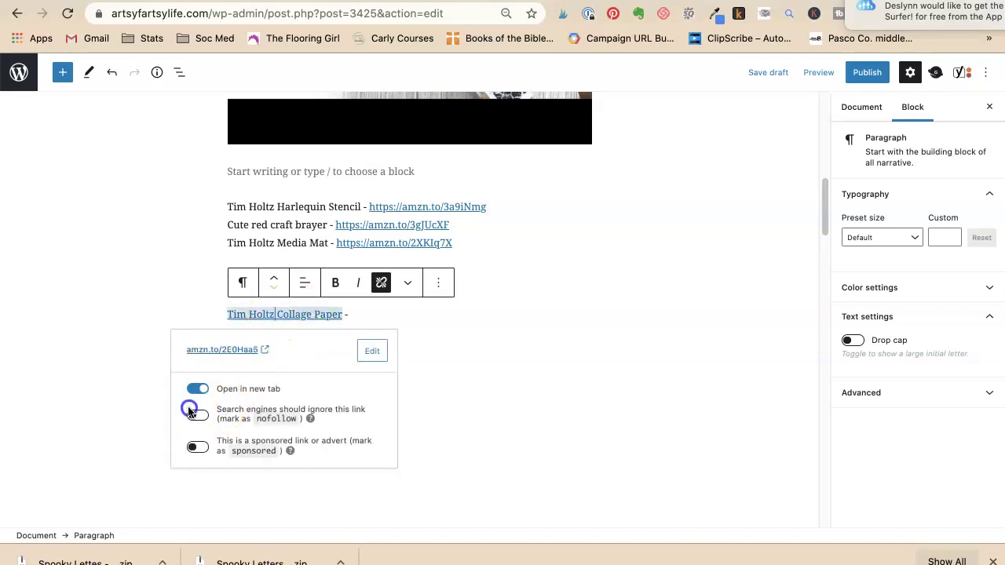
{"action": "left_click", "coordinate": [281, 315]}
{"action": "left_click", "coordinate": [197, 447]}
{"action": "left_click", "coordinate": [394, 419]}
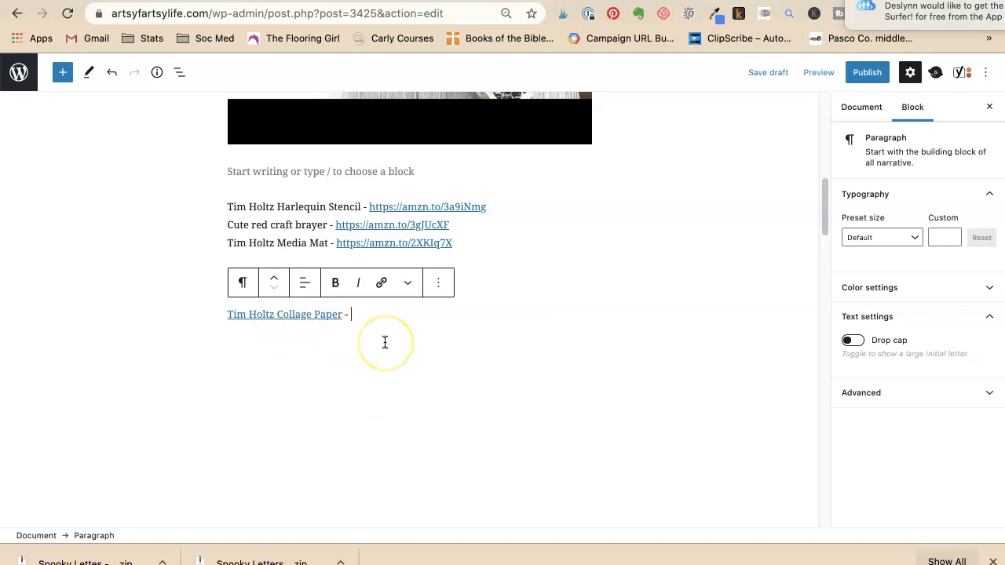
Add an empty paragraph below the collage paper line and generate the Text+Image affiliate link code on the Amazon product page
{"action": "key", "text": "Return"}
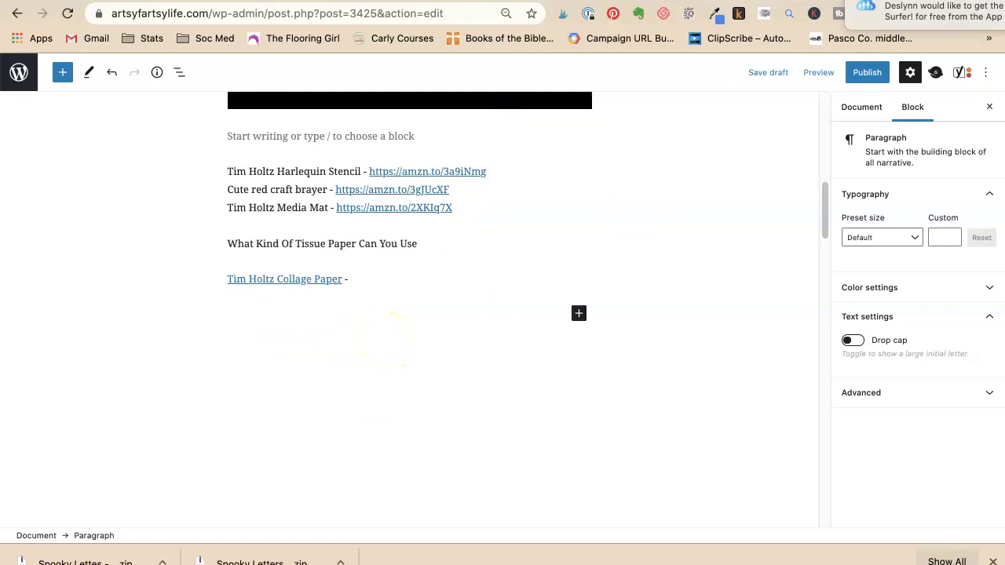
{"action": "key", "text": "ctrl+Tab"}
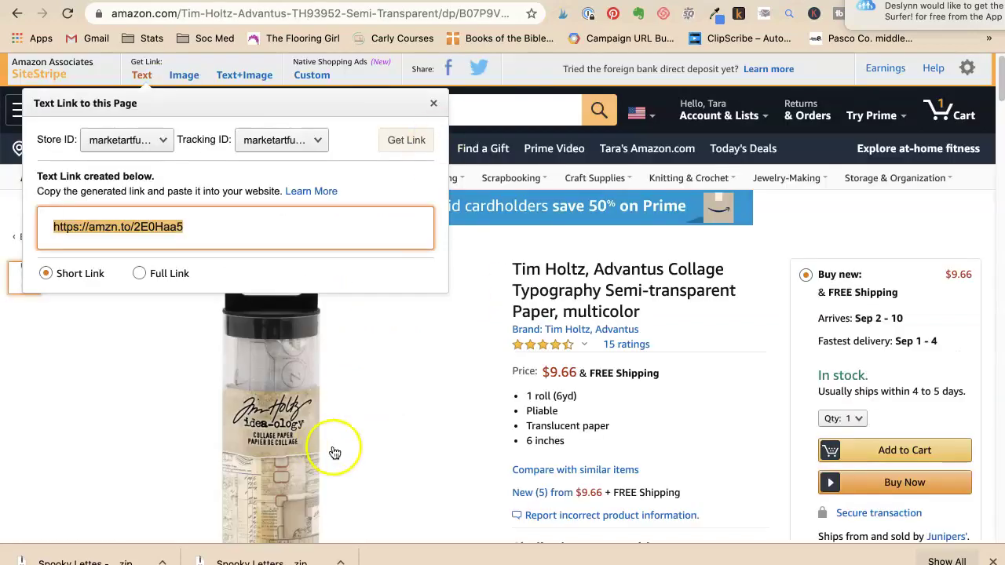
{"action": "left_click", "coordinate": [400, 458]}
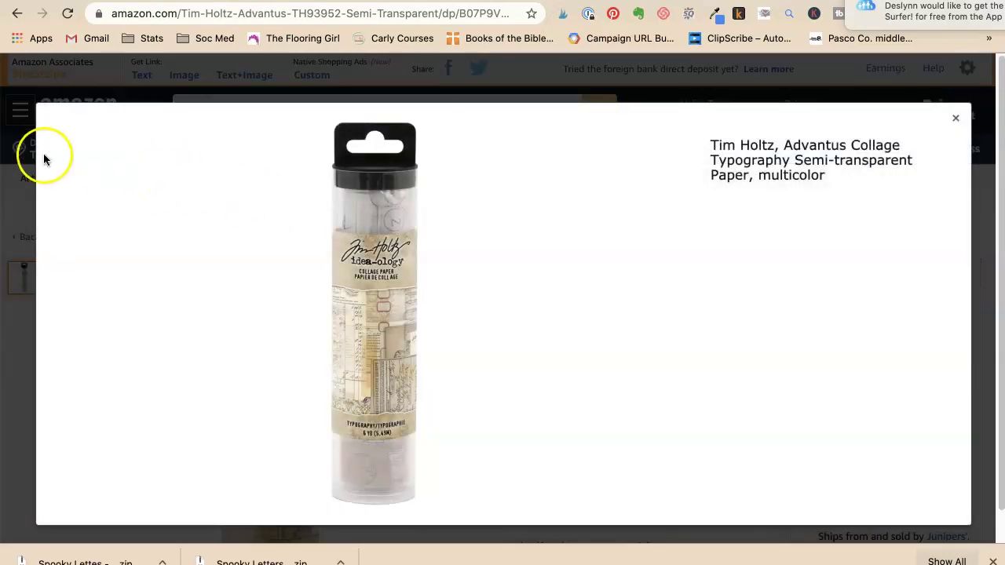
{"action": "left_click", "coordinate": [29, 153]}
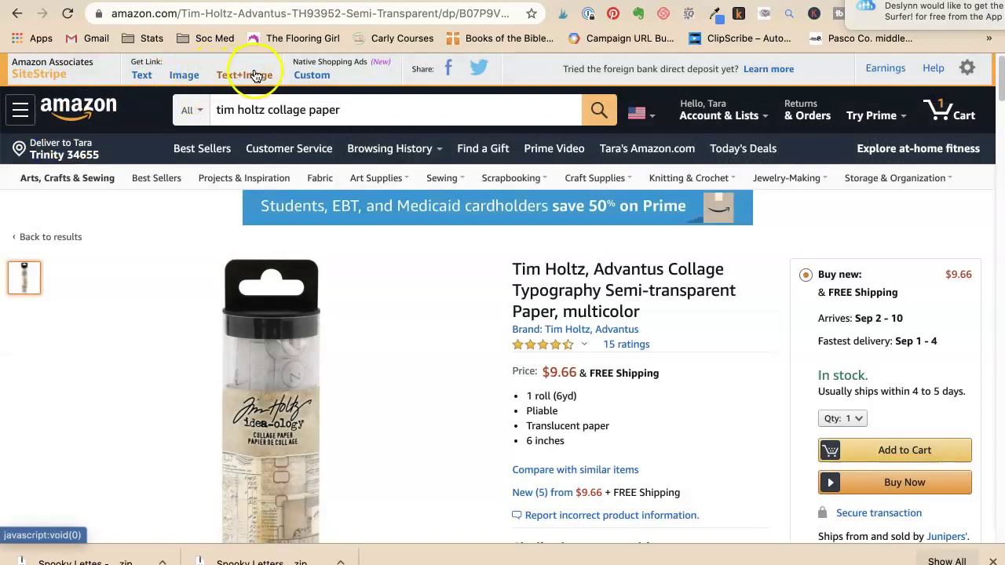
{"action": "left_click", "coordinate": [254, 75]}
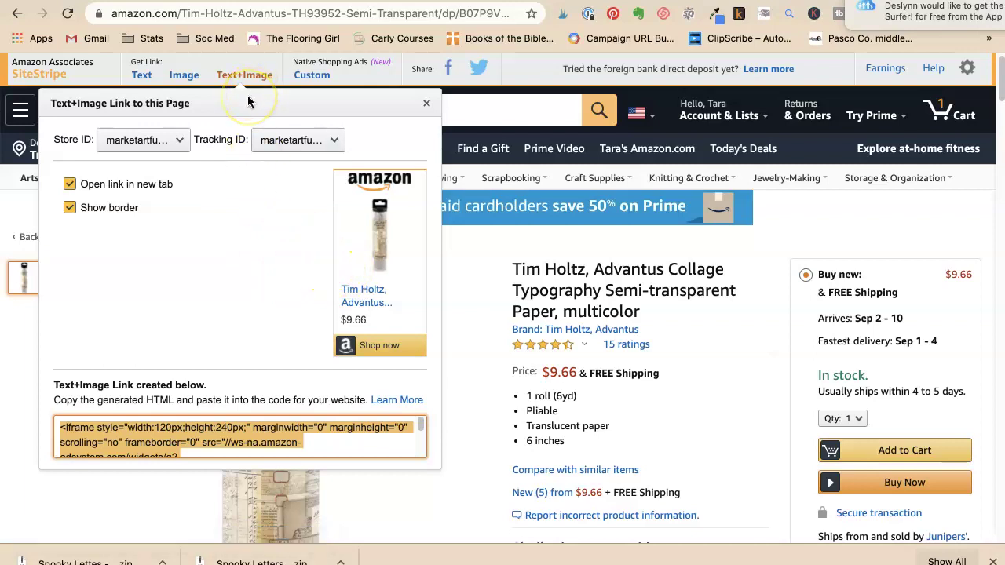
Generate the custom Native Shopping Ad code for the collage paper on Amazon and paste it into a new Custom HTML block in the WordPress post
{"action": "left_click", "coordinate": [192, 79]}
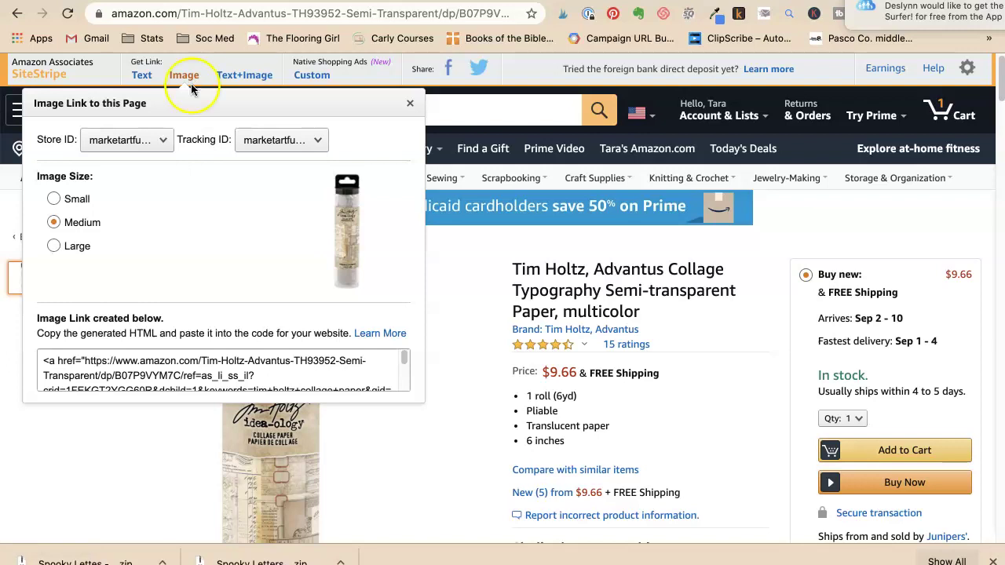
{"action": "left_click", "coordinate": [320, 78]}
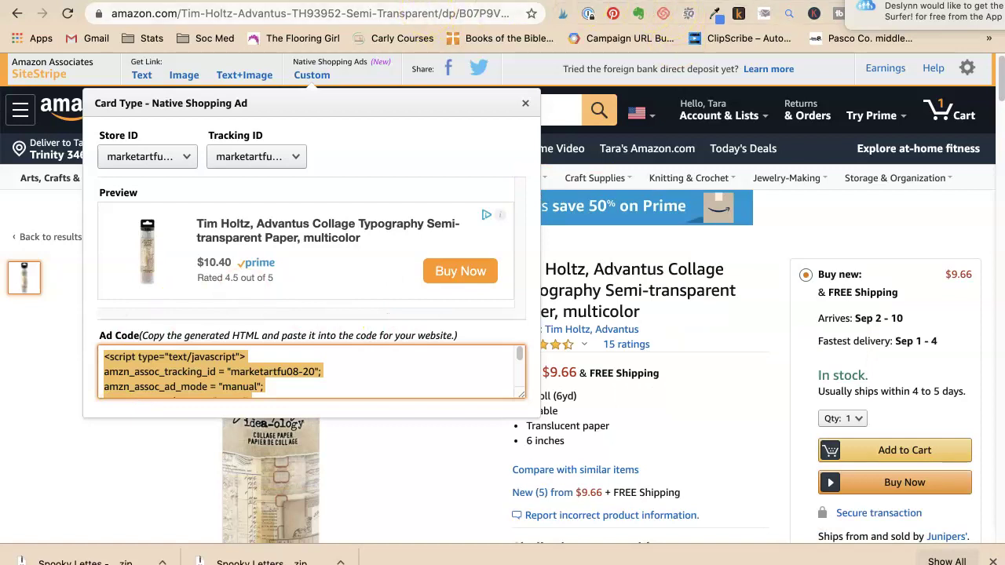
{"action": "key", "text": "ctrl+Tab"}
{"action": "type", "text": "/cust"}
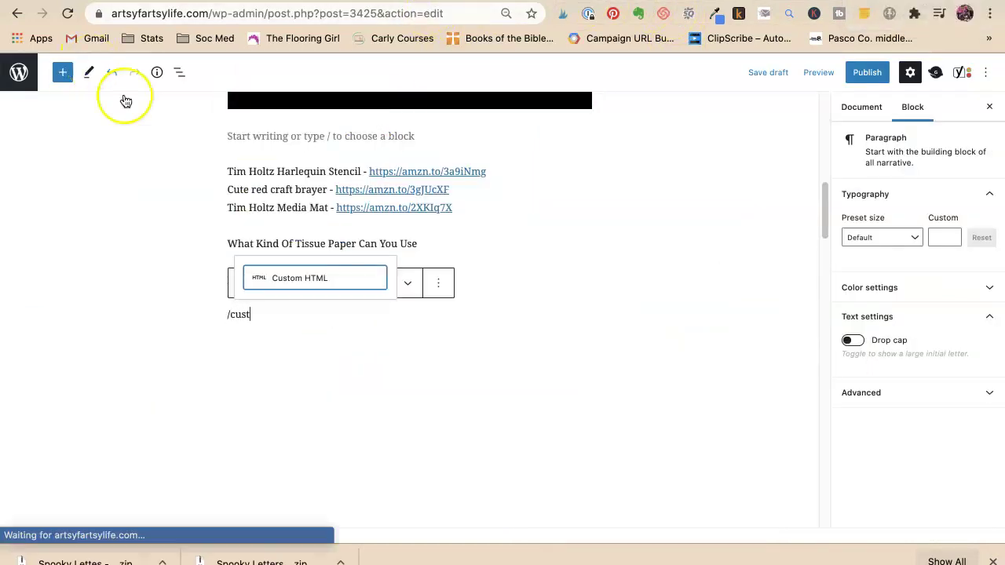
{"action": "left_click", "coordinate": [285, 278]}
{"action": "key", "text": "super+v"}
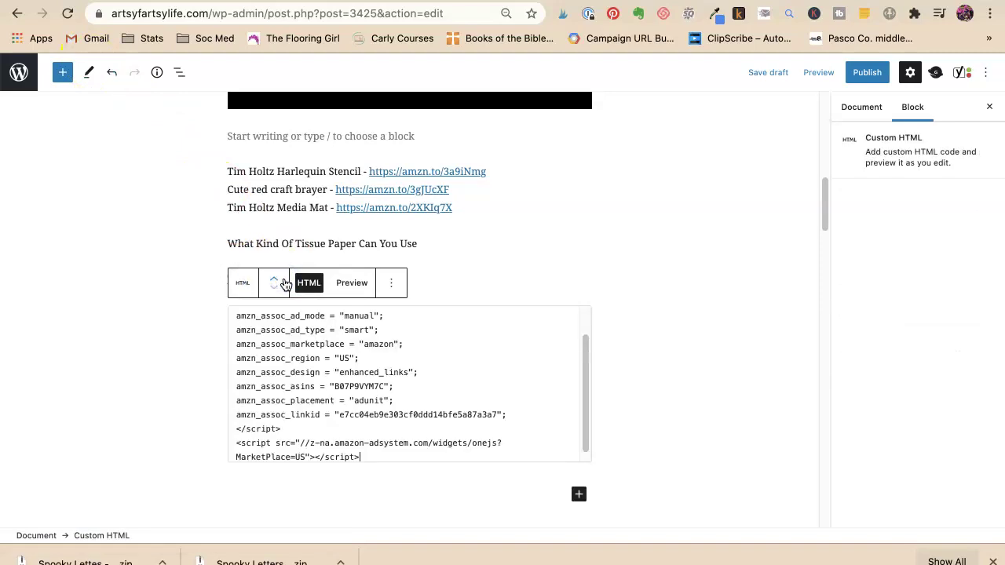
Preview the Custom HTML product ad and check how it looks beneath the "Tim Holtz Collage Paper" link
{"action": "left_click", "coordinate": [351, 285]}
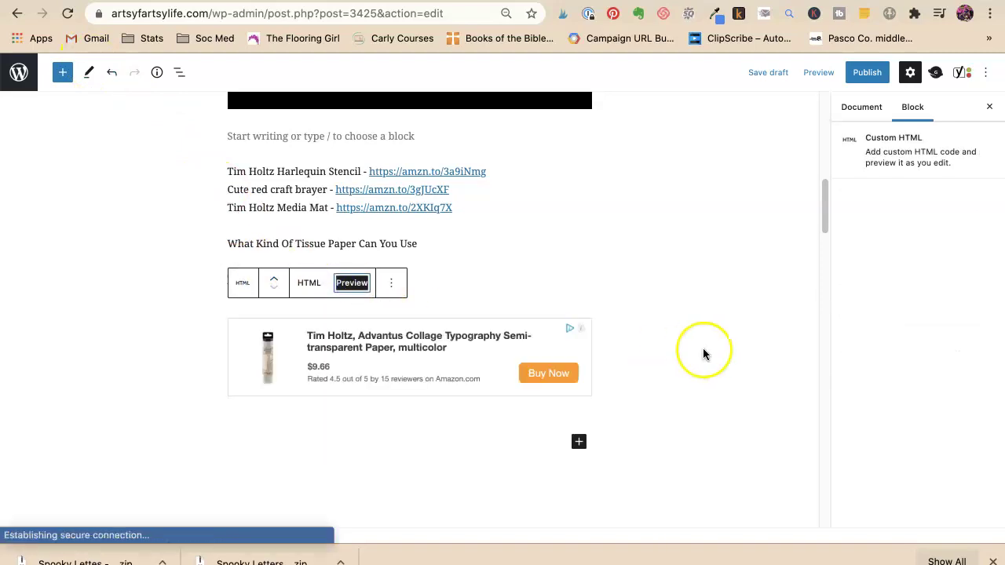
{"action": "scroll", "coordinate": [701, 361], "scroll_direction": "down", "scroll_amount": 5}
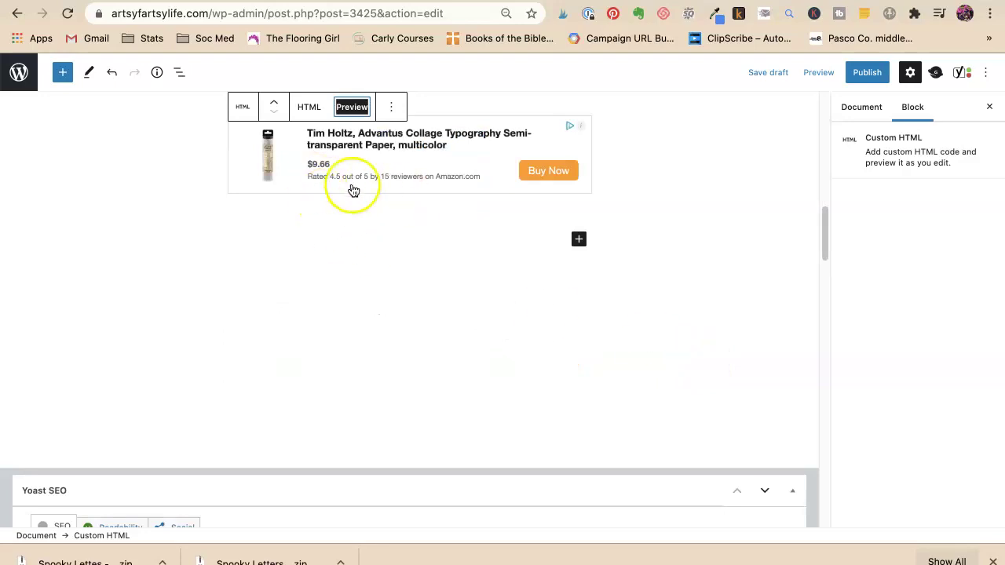
{"action": "scroll", "coordinate": [407, 259], "scroll_direction": "up", "scroll_amount": 5}
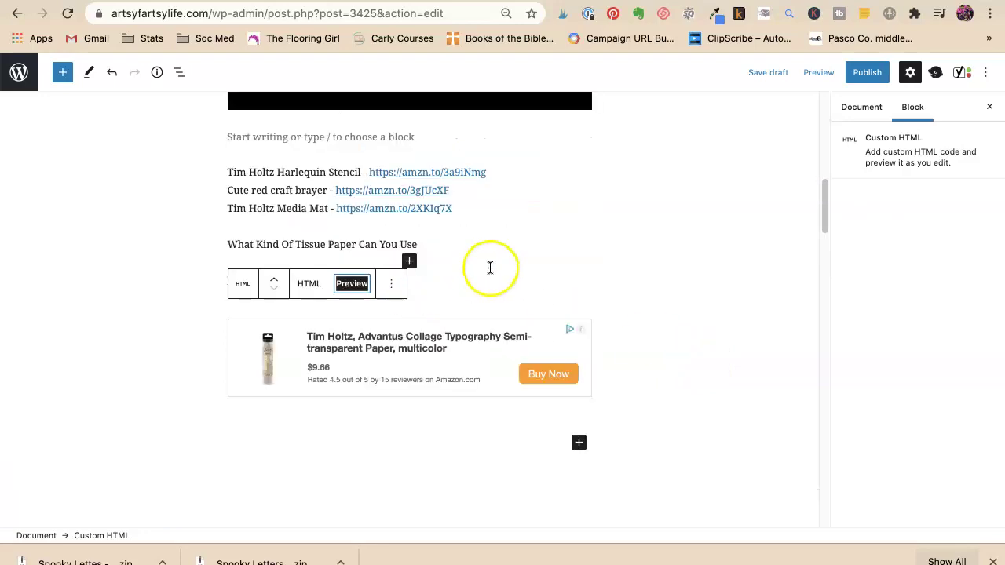
{"action": "left_click", "coordinate": [489, 267]}
{"action": "left_click", "coordinate": [626, 281]}
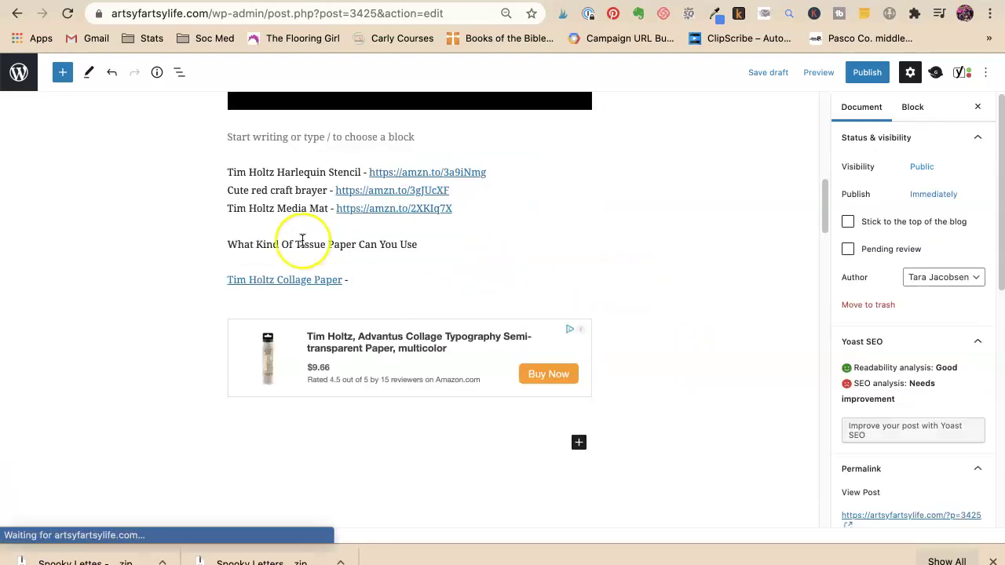
{"action": "scroll", "coordinate": [300, 239], "scroll_direction": "down", "scroll_amount": 1}
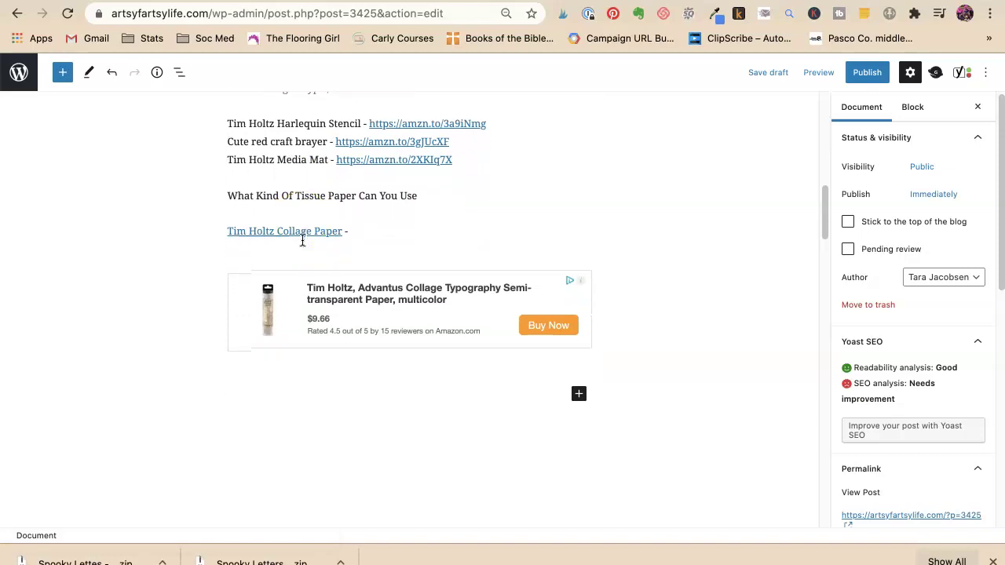
{"action": "scroll", "coordinate": [303, 240], "scroll_direction": "down", "scroll_amount": 2}
Switch to the multi-product builder at easyproductdisplays.com and add an empty product entry
{"action": "left_click", "coordinate": [359, 331]}
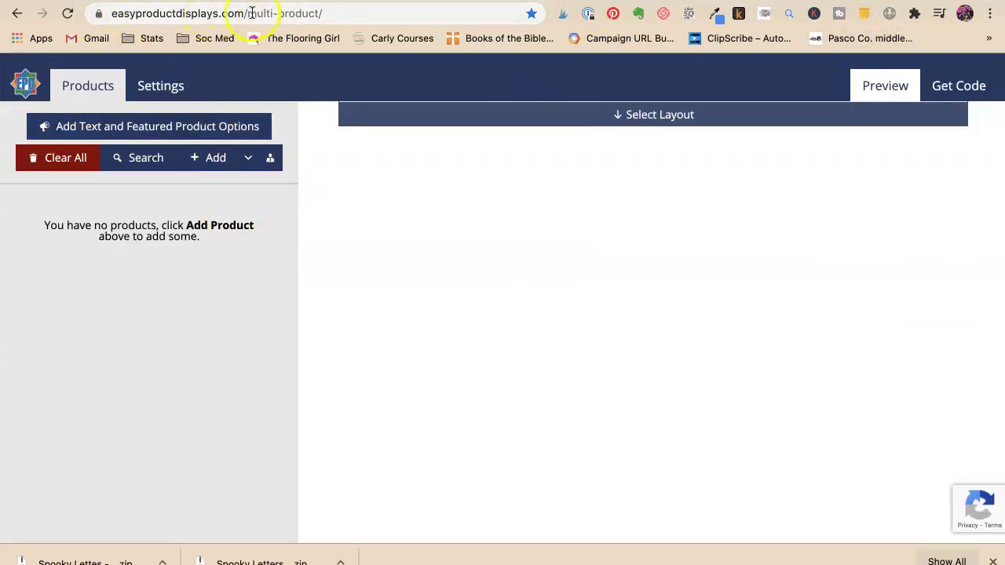
{"action": "left_click_drag", "start_coordinate": [245, 14], "coordinate": [83, 9]}
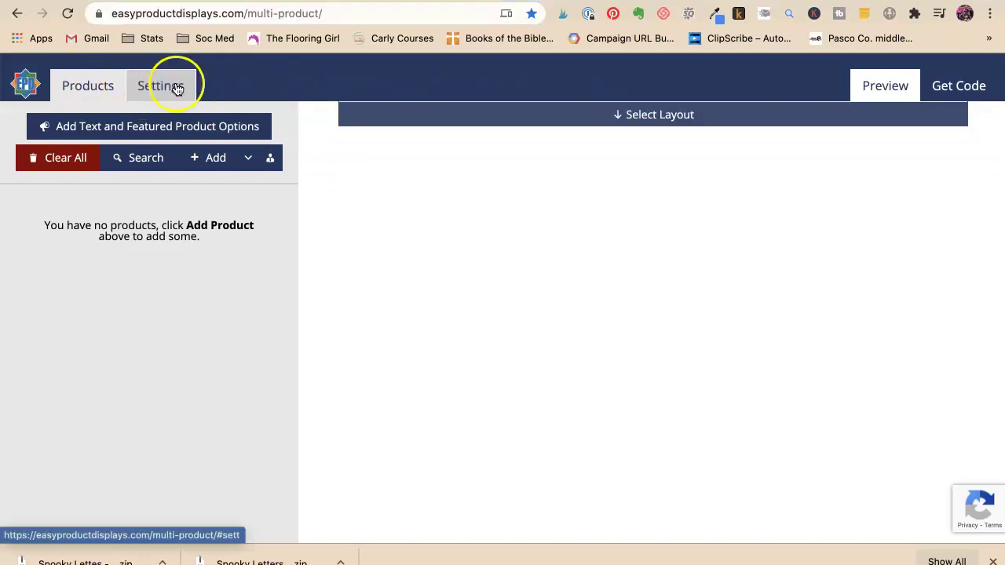
{"action": "left_click", "coordinate": [213, 157]}
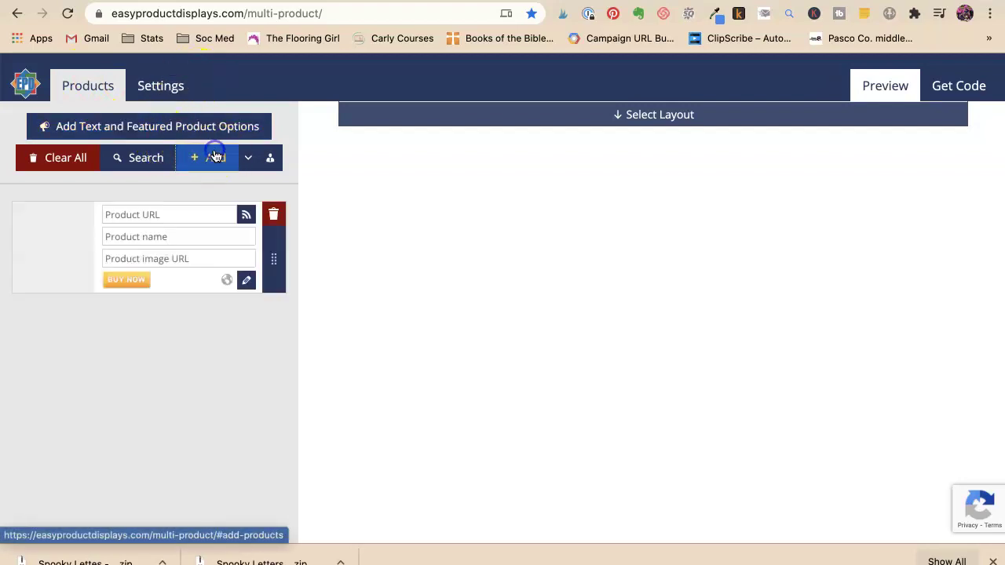
{"action": "left_click", "coordinate": [154, 214]}
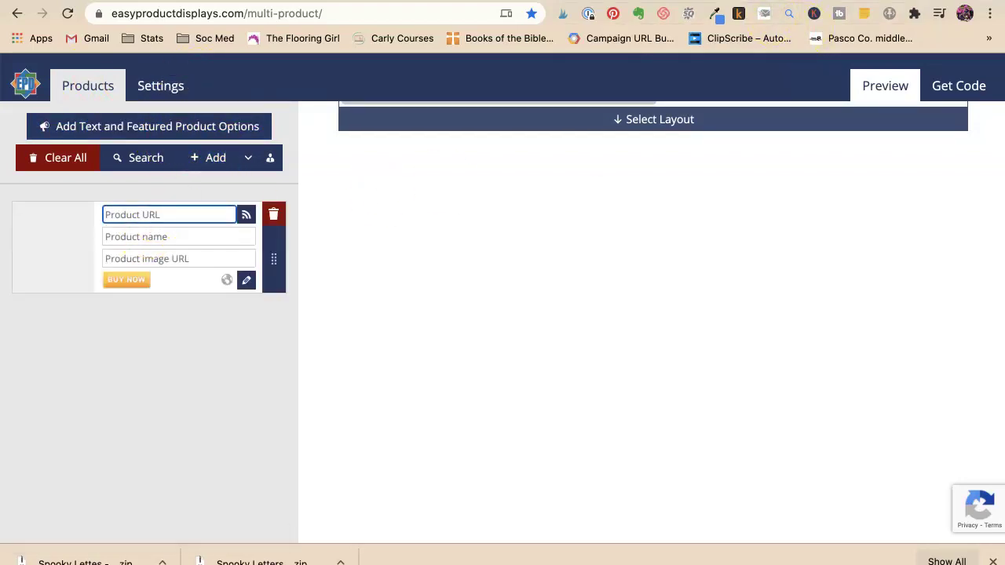
{"action": "key", "text": "ctrl+Tab"}
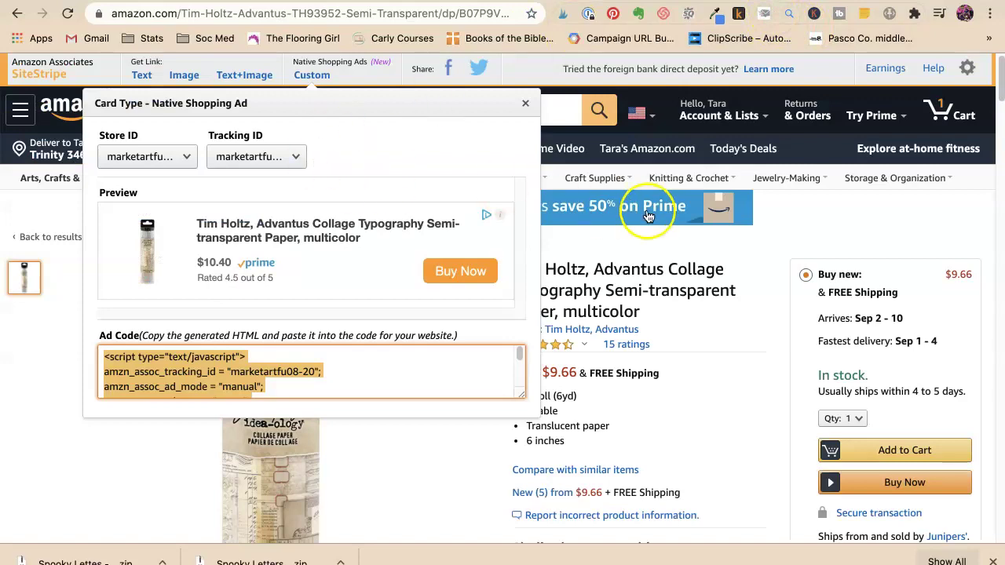
{"action": "left_click", "coordinate": [518, 253]}
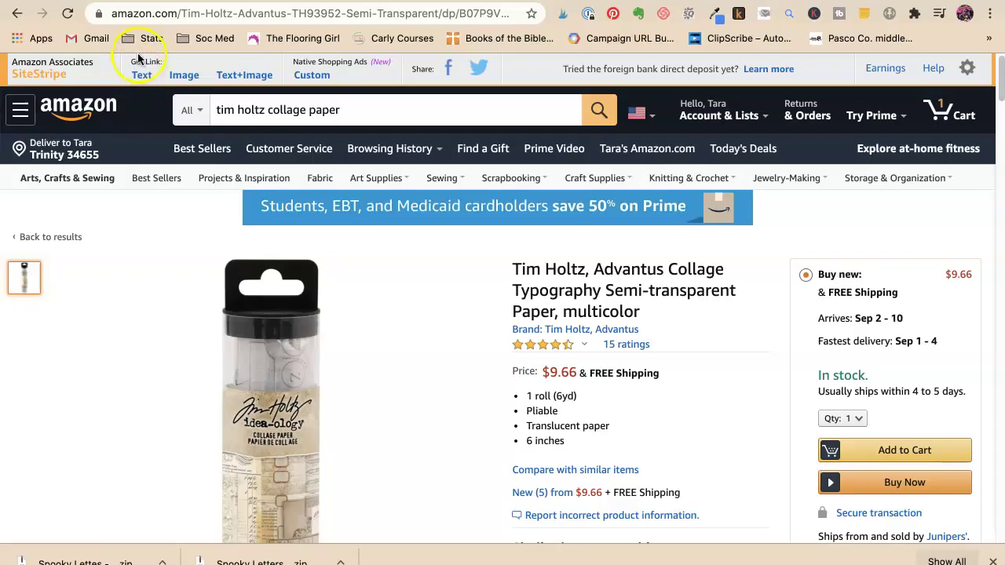
{"action": "left_click", "coordinate": [142, 77]}
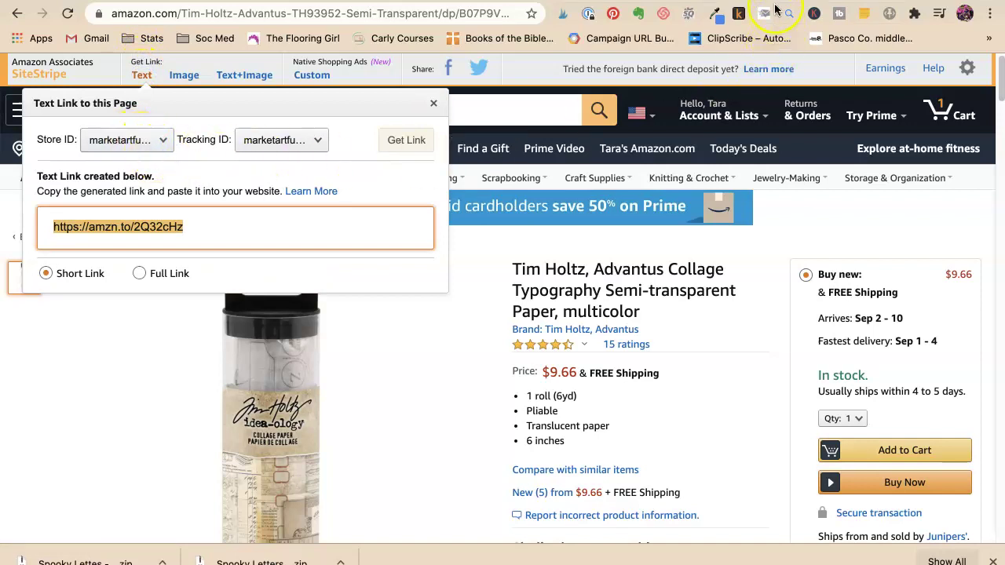
{"action": "key", "text": "super+c"}
{"action": "key", "text": "ctrl+Tab"}
{"action": "key", "text": "super+v"}
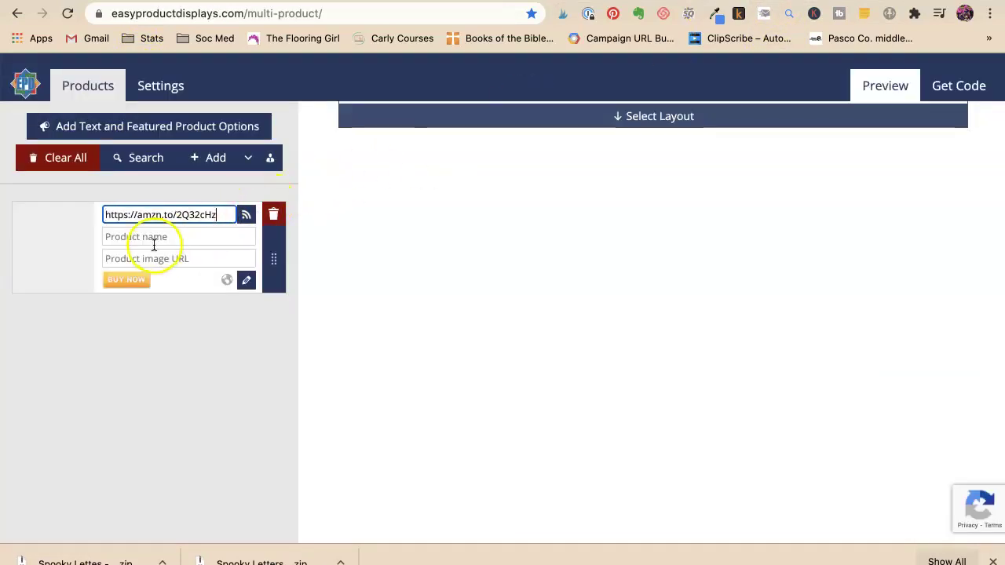
Copy "Advantus Collage Typography Semi-transparent Paper" from the Amazon product title into the entry's product name
{"action": "left_click", "coordinate": [154, 243]}
{"action": "key", "text": "ctrl+Tab"}
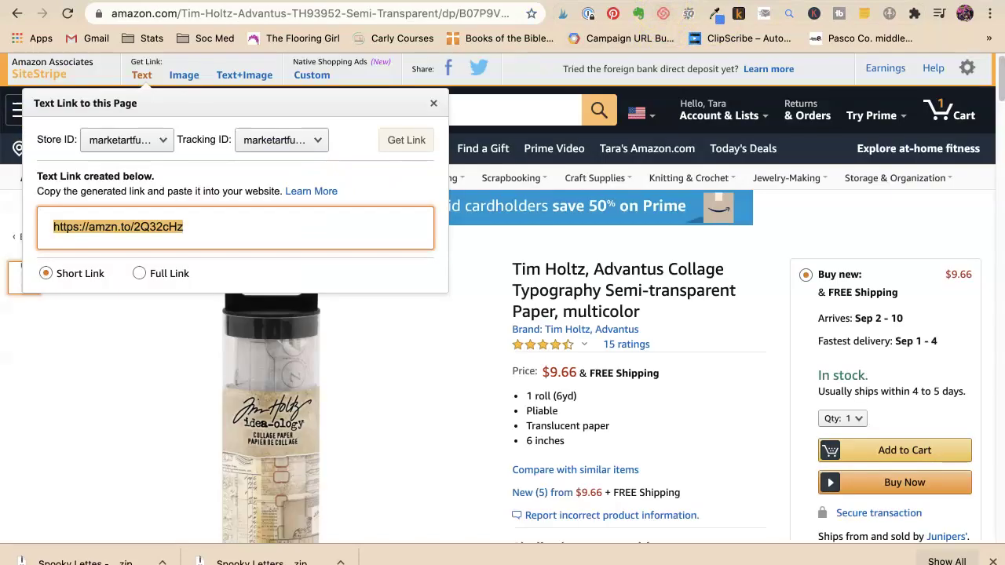
{"action": "left_click", "coordinate": [593, 271]}
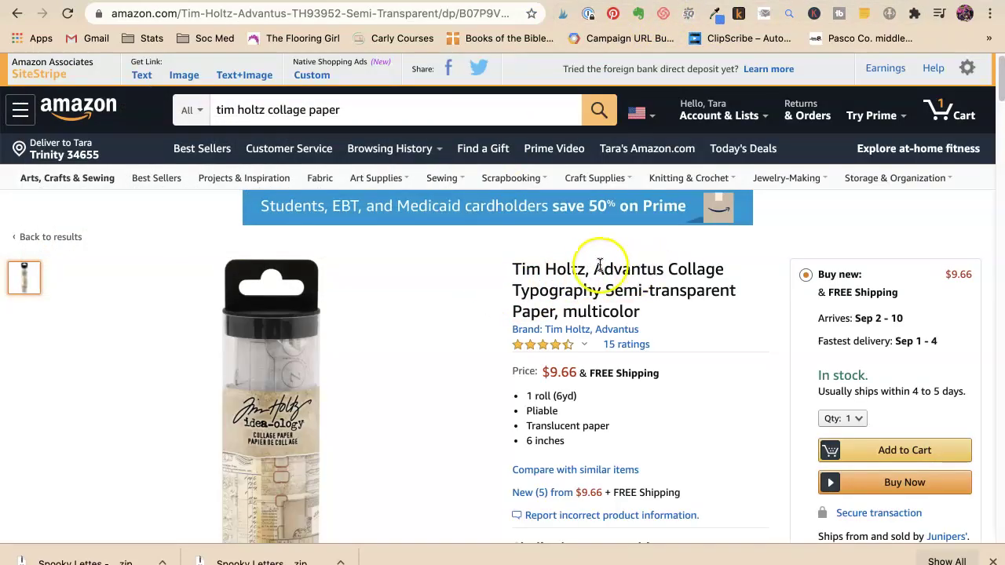
{"action": "left_click_drag", "start_coordinate": [596, 268], "coordinate": [552, 309]}
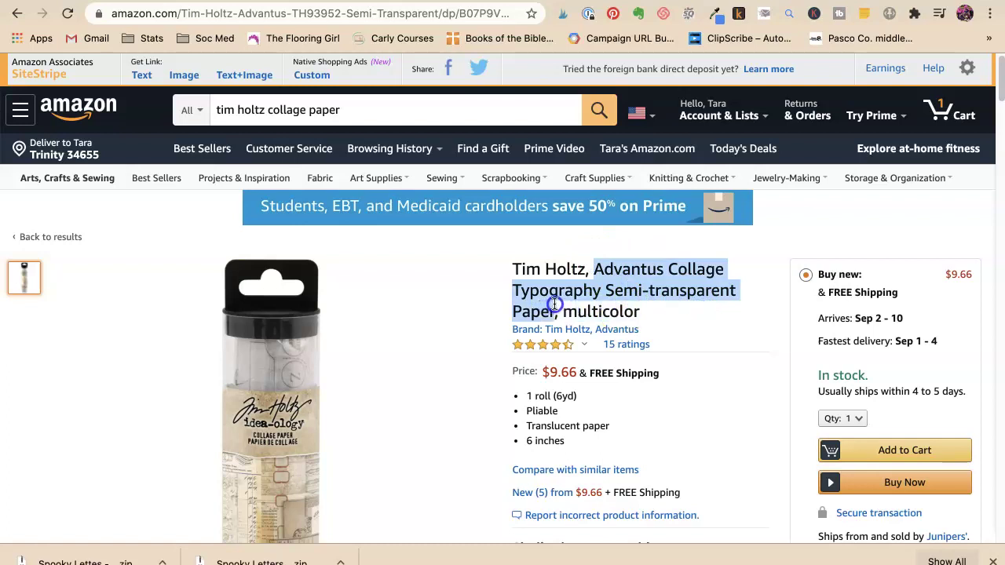
{"action": "key", "text": "ctrl+Tab"}
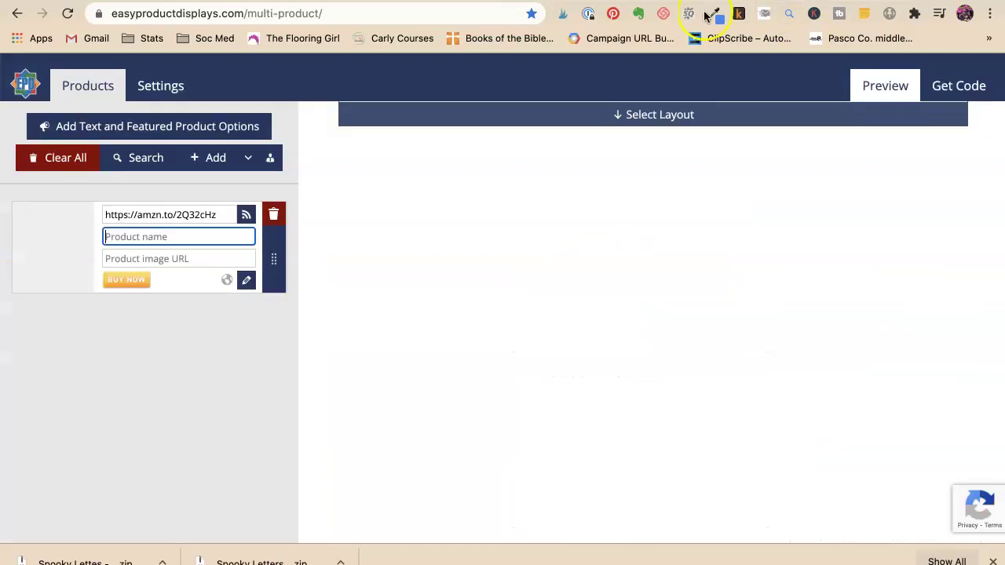
{"action": "key", "text": "super+v"}
Copy the address of the enlarged collage paper photo on Amazon and enter it as the entry's product image URL
{"action": "left_click", "coordinate": [175, 257]}
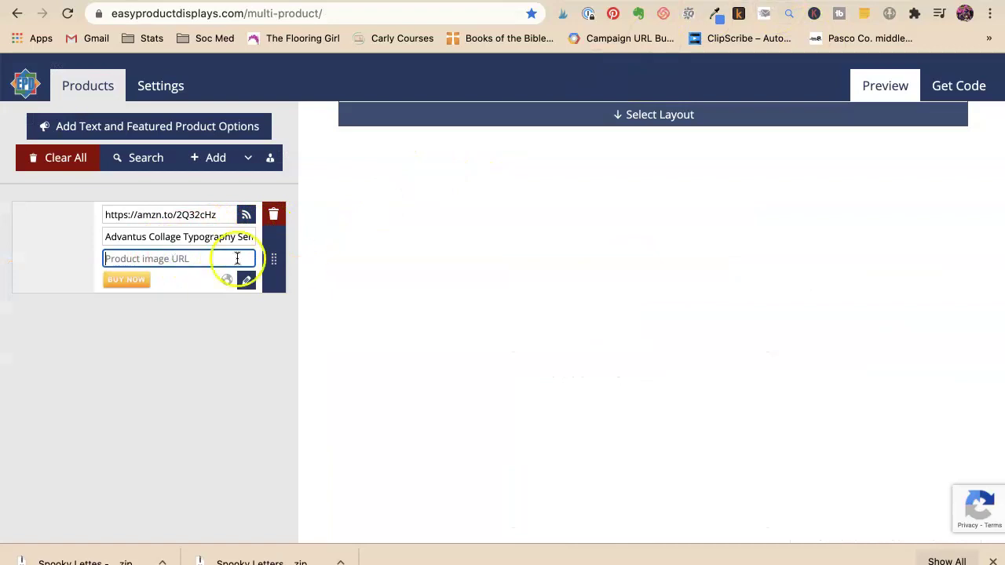
{"action": "key", "text": "ctrl+shift+Tab"}
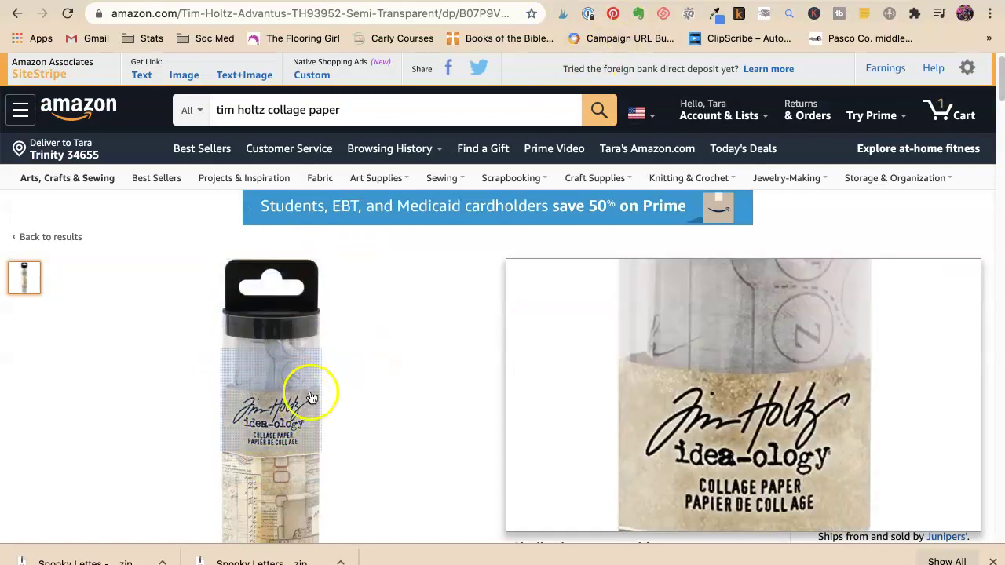
{"action": "scroll", "coordinate": [316, 386], "scroll_direction": "down", "scroll_amount": 1}
{"action": "scroll", "coordinate": [317, 386], "scroll_direction": "down", "scroll_amount": 2}
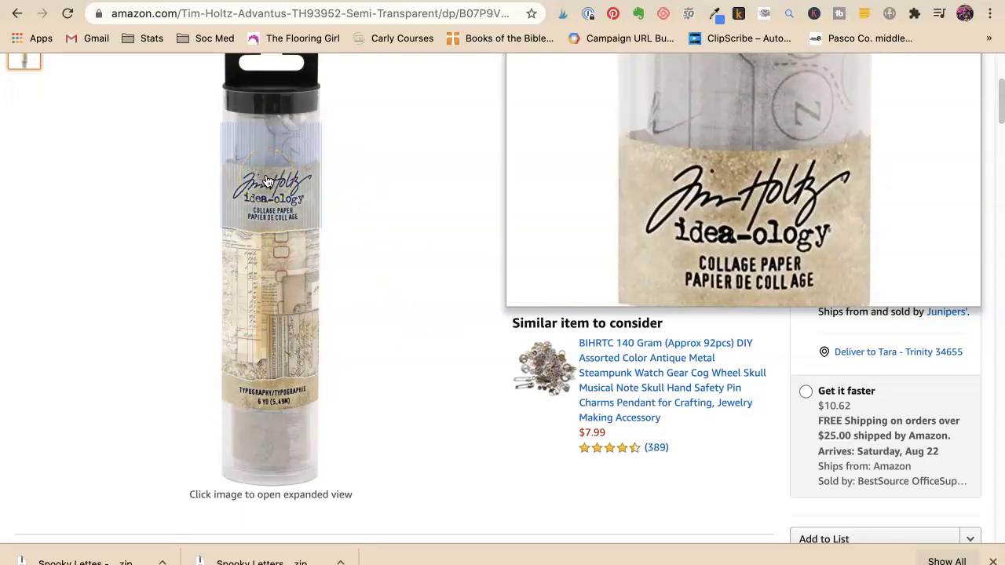
{"action": "right_click", "coordinate": [266, 180]}
{"action": "left_click", "coordinate": [265, 180]}
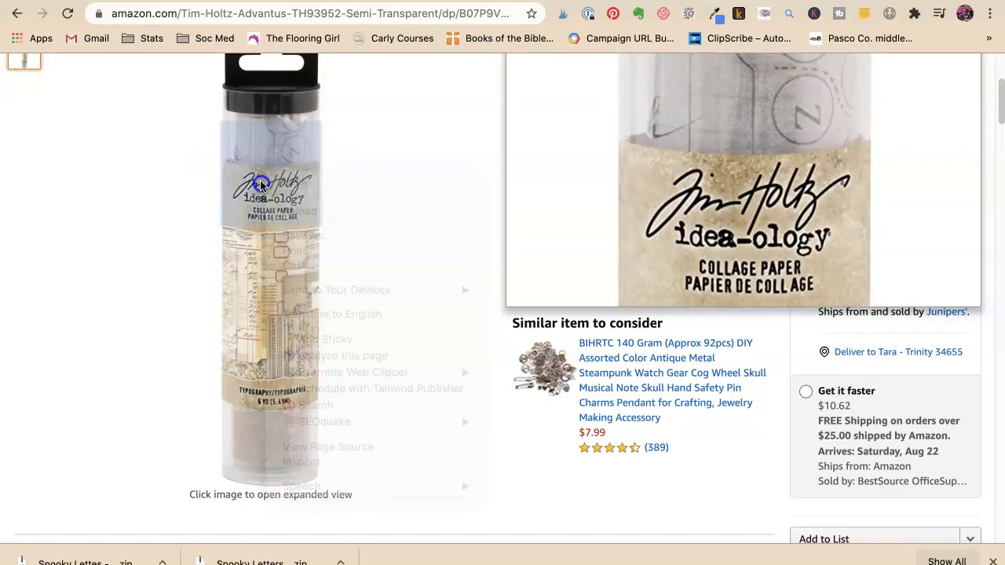
{"action": "left_click", "coordinate": [258, 183]}
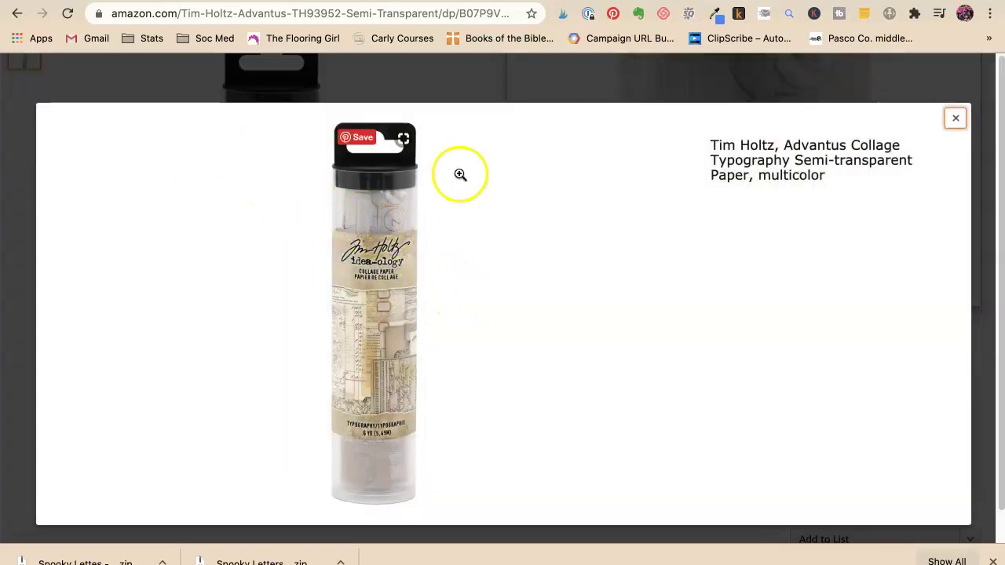
{"action": "right_click", "coordinate": [403, 225]}
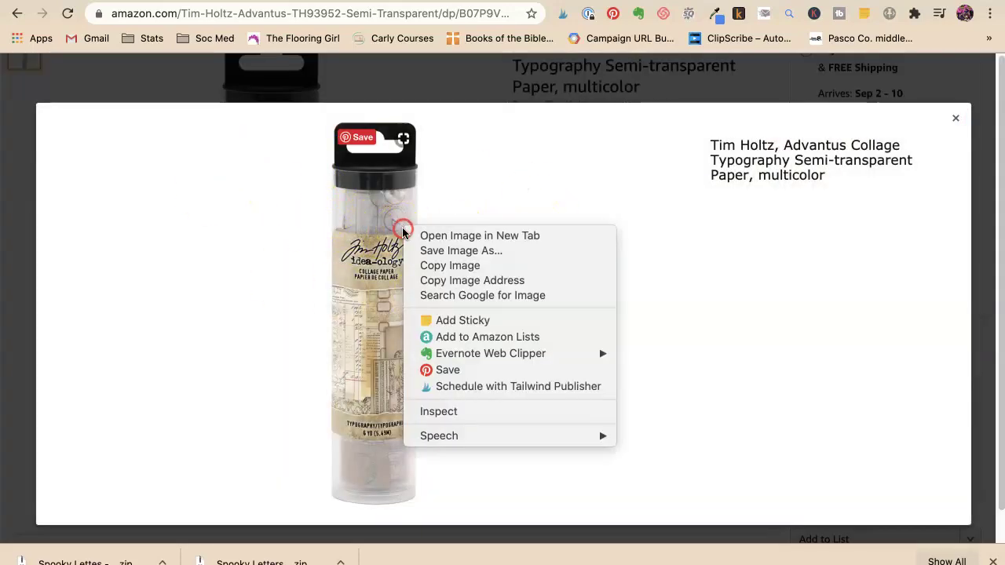
{"action": "left_click", "coordinate": [424, 281]}
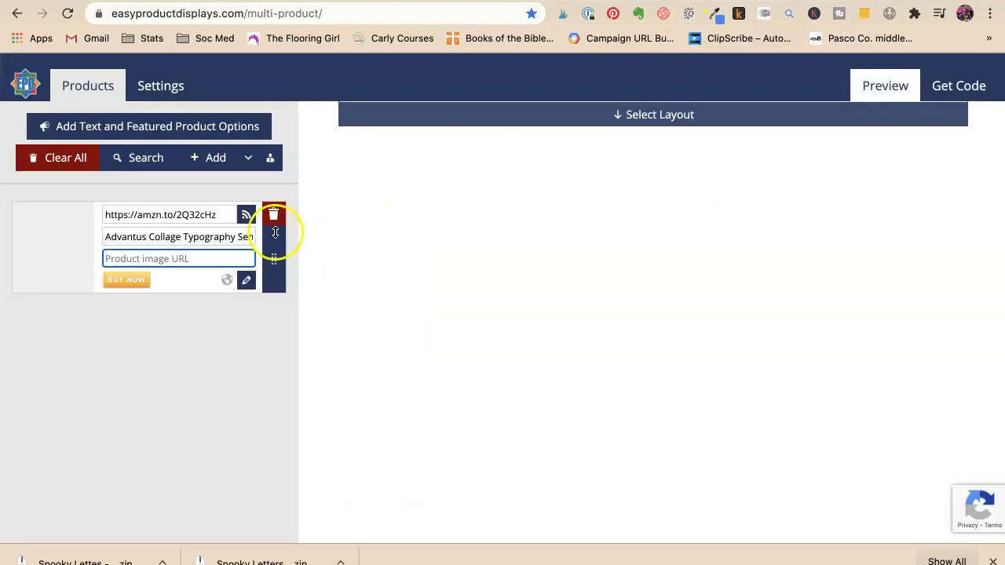
{"action": "key", "text": "super+v"}
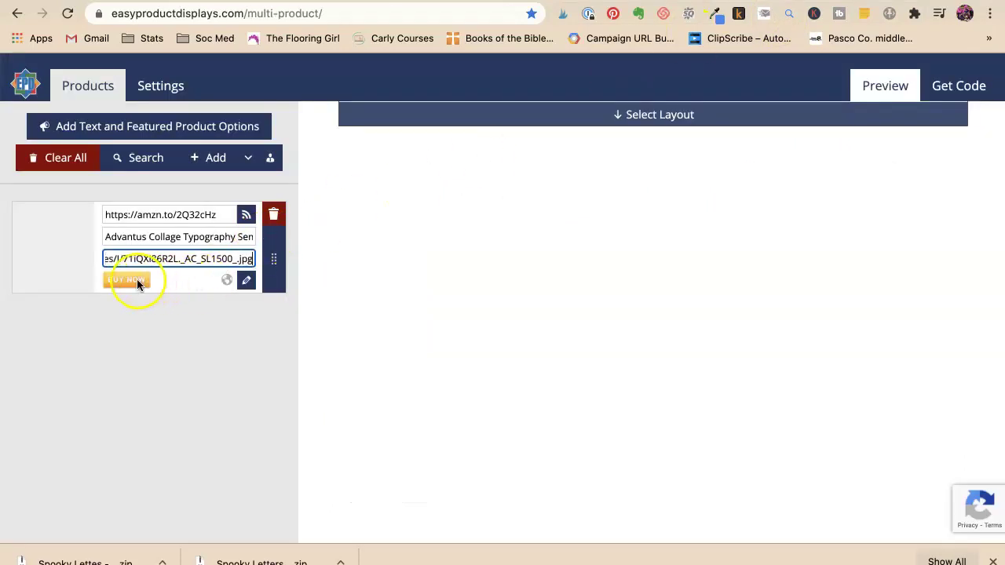
{"action": "left_click", "coordinate": [437, 263]}
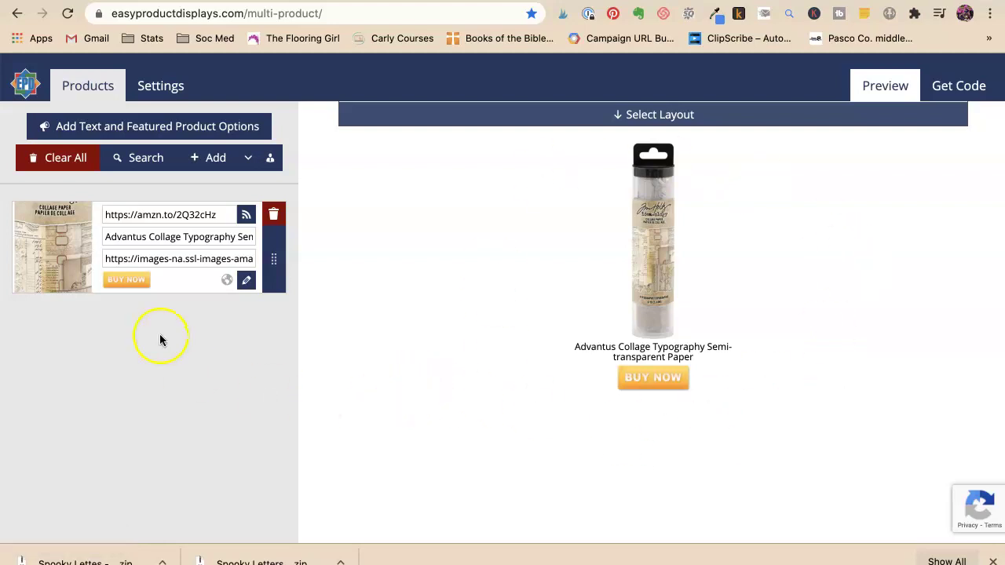
Add an empty second product entry to the display and search Amazon for "bulk tissue paper for gift wrapping"
{"action": "left_click", "coordinate": [202, 170]}
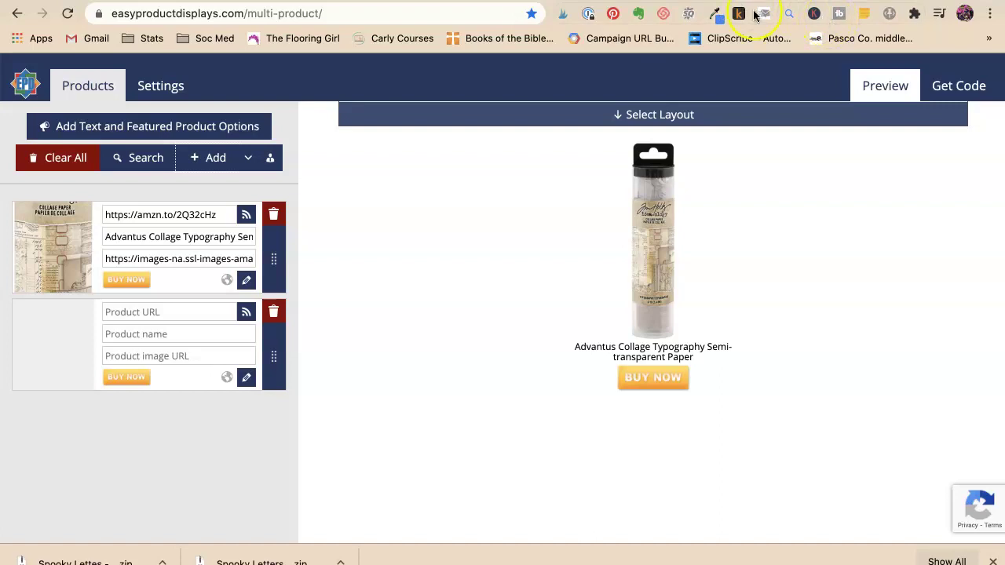
{"action": "key", "text": "ctrl+Tab"}
{"action": "left_click", "coordinate": [599, 89]}
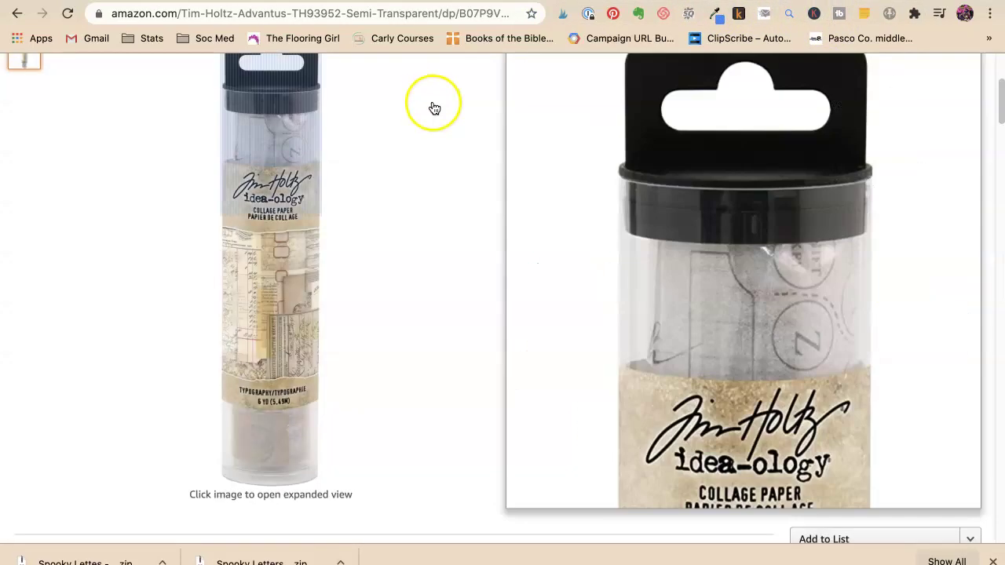
{"action": "scroll", "coordinate": [410, 118], "scroll_direction": "up", "scroll_amount": 5}
{"action": "triple_click", "coordinate": [399, 109]}
{"action": "type", "text": "b"}
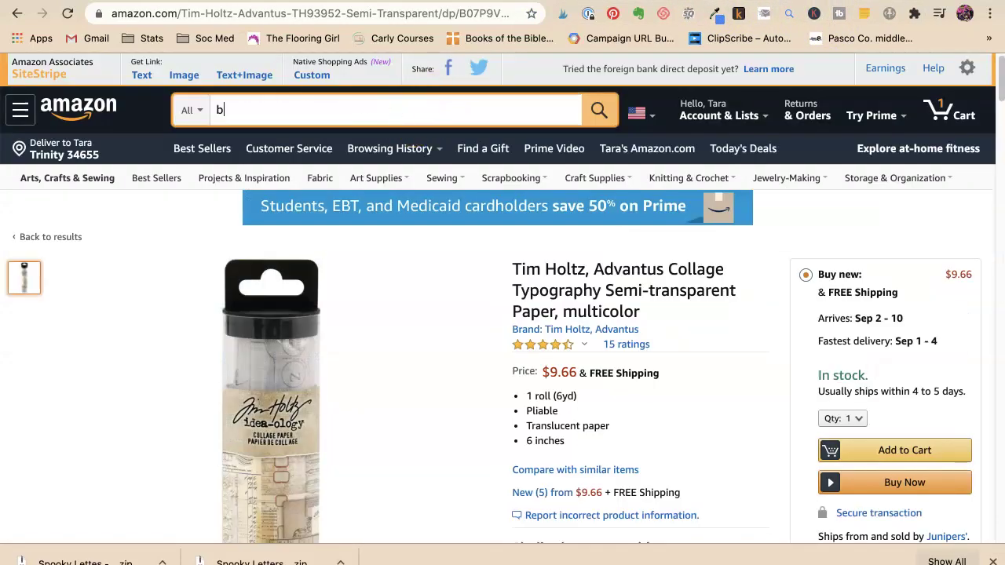
{"action": "type", "text": "ulk t"}
{"action": "key", "text": "BackSpace"}
{"action": "type", "text": "k t"}
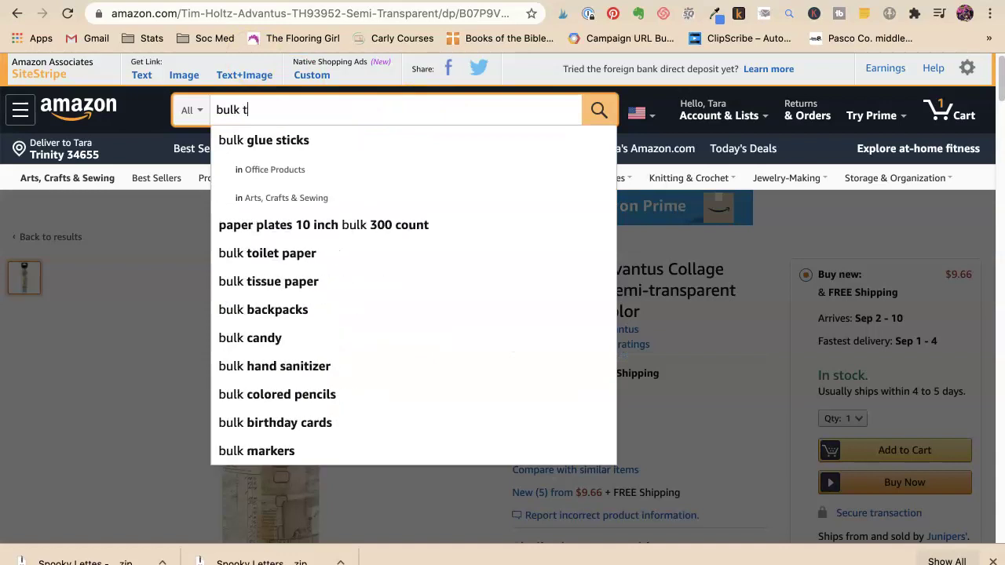
{"action": "type", "text": "issue paper"}
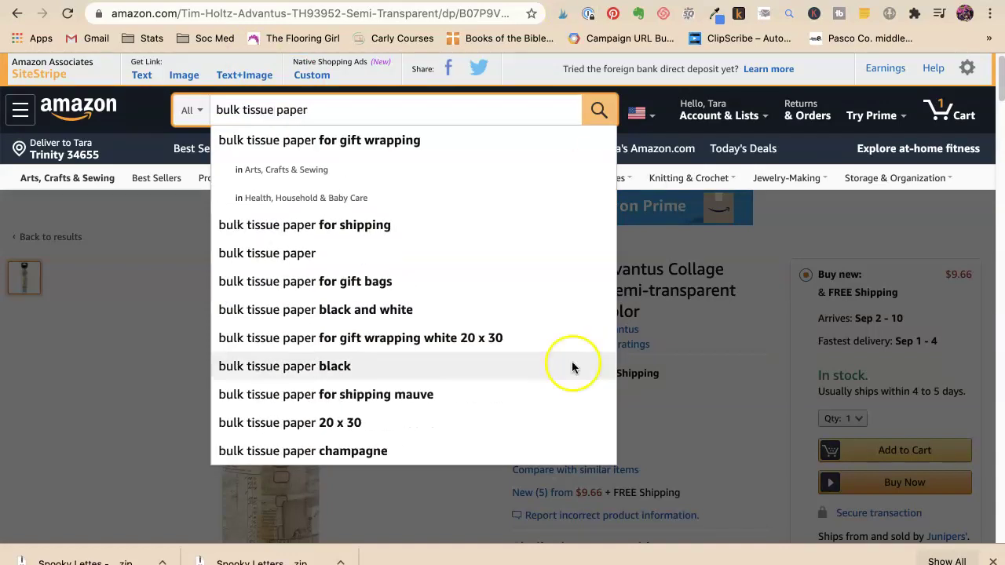
{"action": "left_click", "coordinate": [279, 143]}
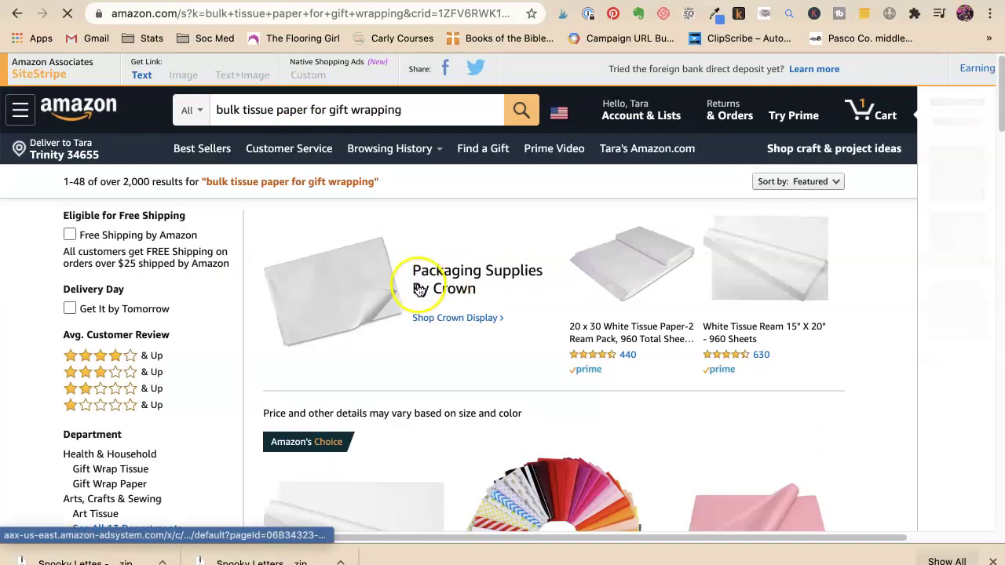
{"action": "scroll", "coordinate": [422, 346], "scroll_direction": "down", "scroll_amount": 2}
{"action": "scroll", "coordinate": [422, 345], "scroll_direction": "down", "scroll_amount": 1}
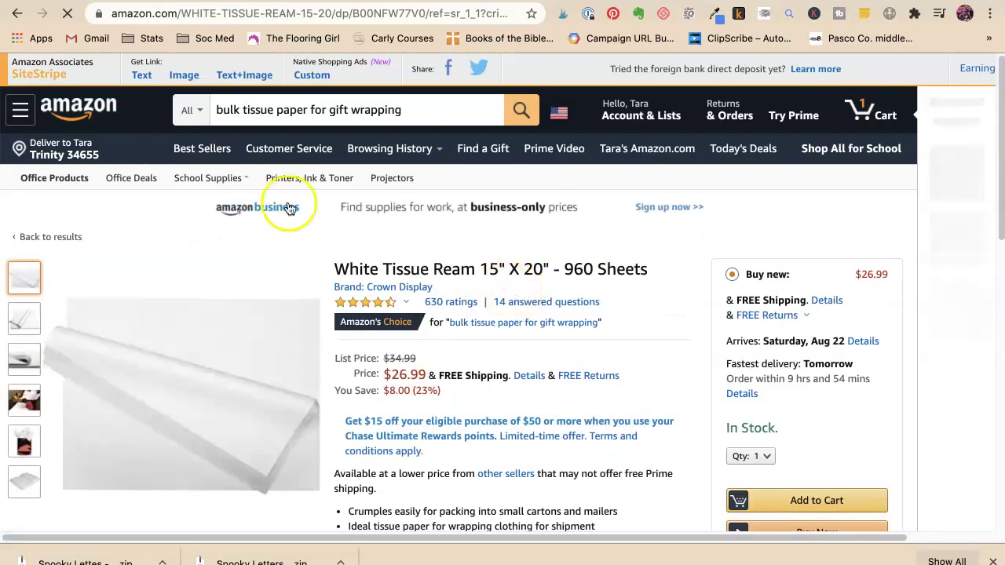
{"action": "left_click", "coordinate": [148, 76]}
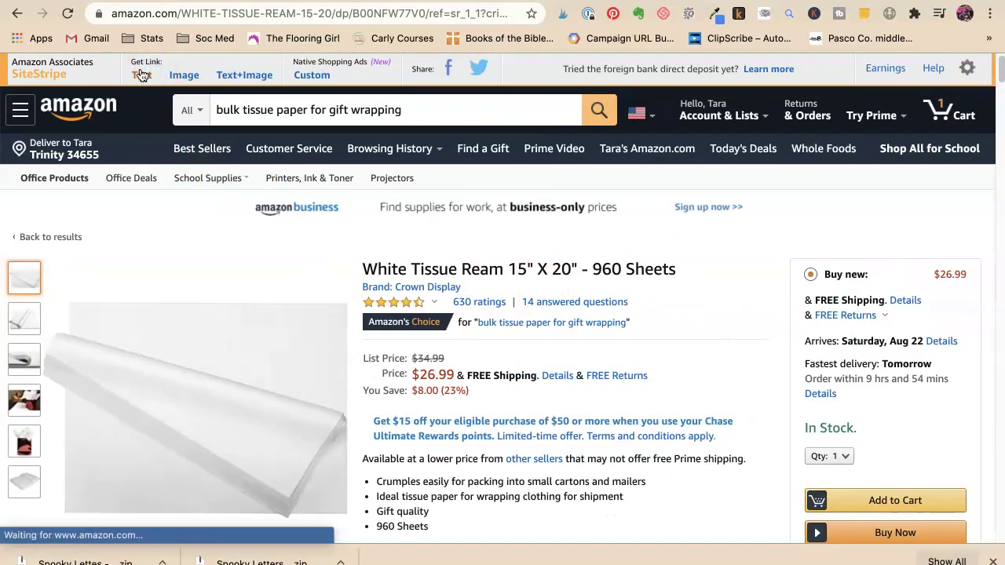
{"action": "left_click", "coordinate": [141, 73]}
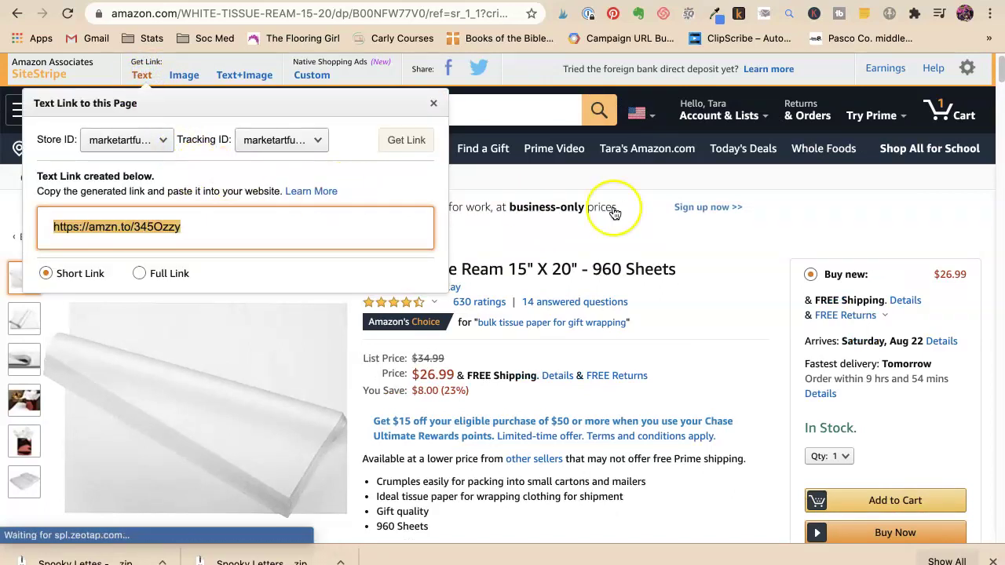
{"action": "key", "text": "ctrl+Tab"}
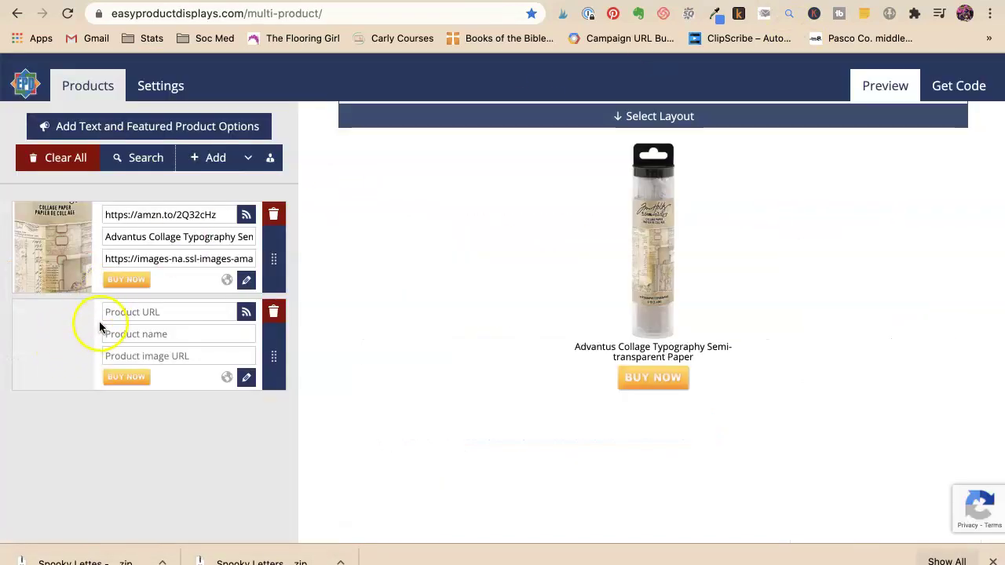
{"action": "left_click", "coordinate": [131, 313]}
{"action": "key", "text": "super+v"}
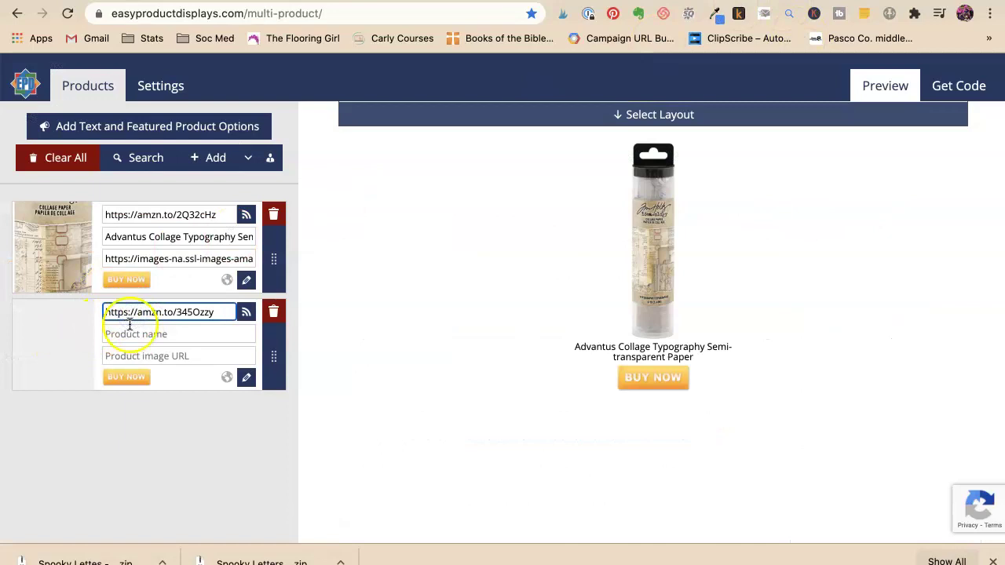
Copy the Amazon title "White Tissue Ream 15" X 20" - 960 Sheets" into the second entry's product name
{"action": "left_click", "coordinate": [130, 332]}
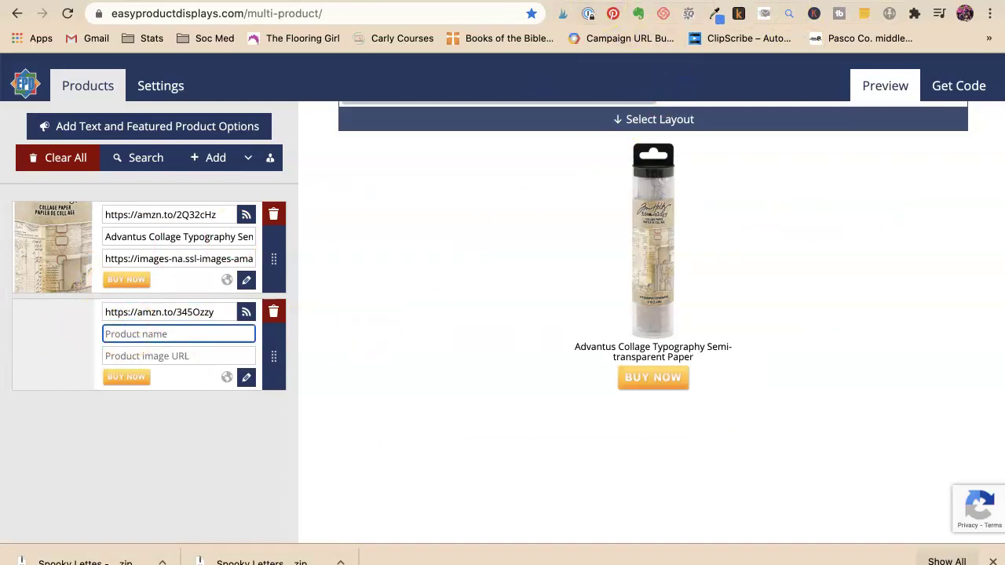
{"action": "key", "text": "ctrl+shift+Tab"}
{"action": "triple_click", "coordinate": [550, 273]}
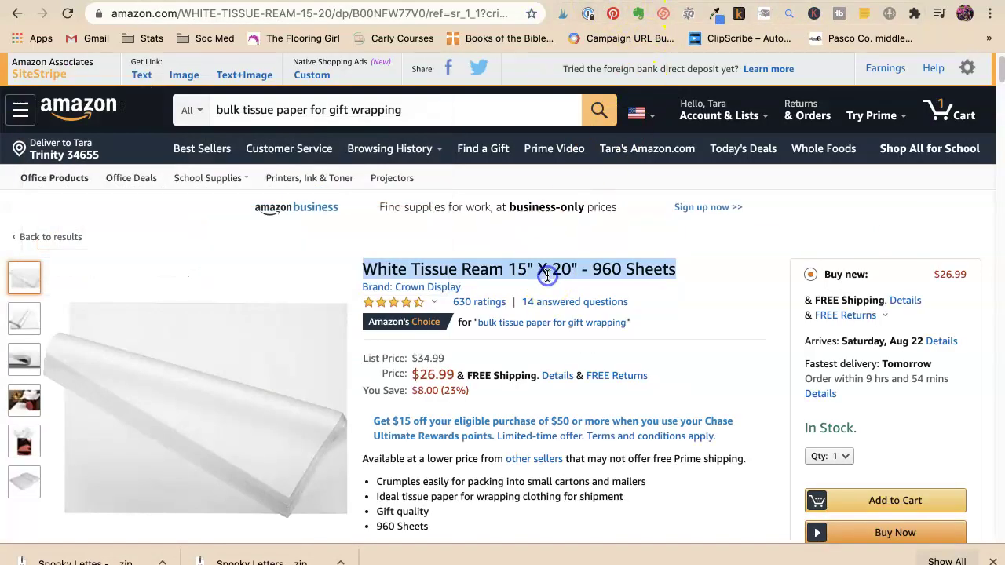
{"action": "key", "text": "ctrl+Tab"}
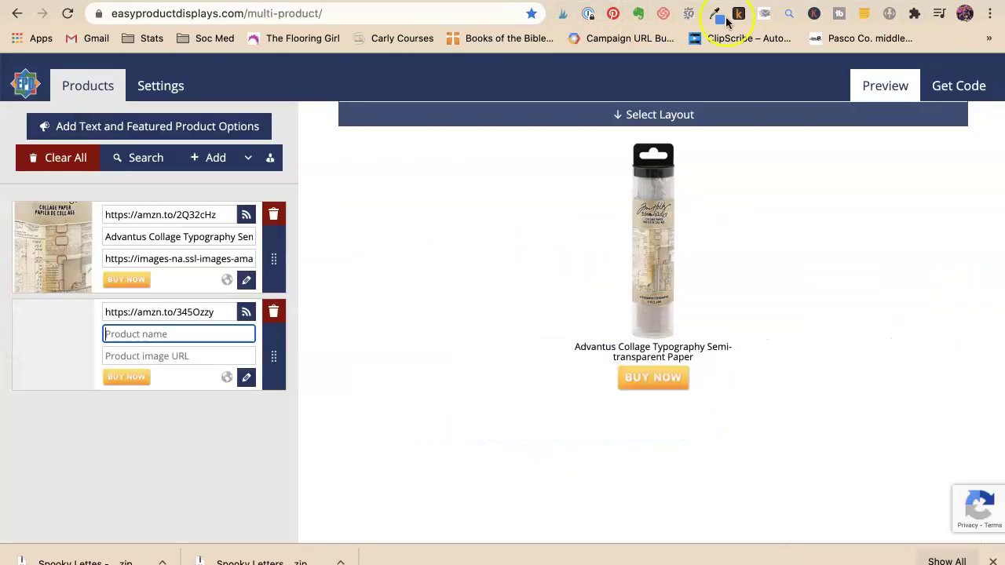
{"action": "key", "text": "super+v"}
{"action": "key", "text": "Tab"}
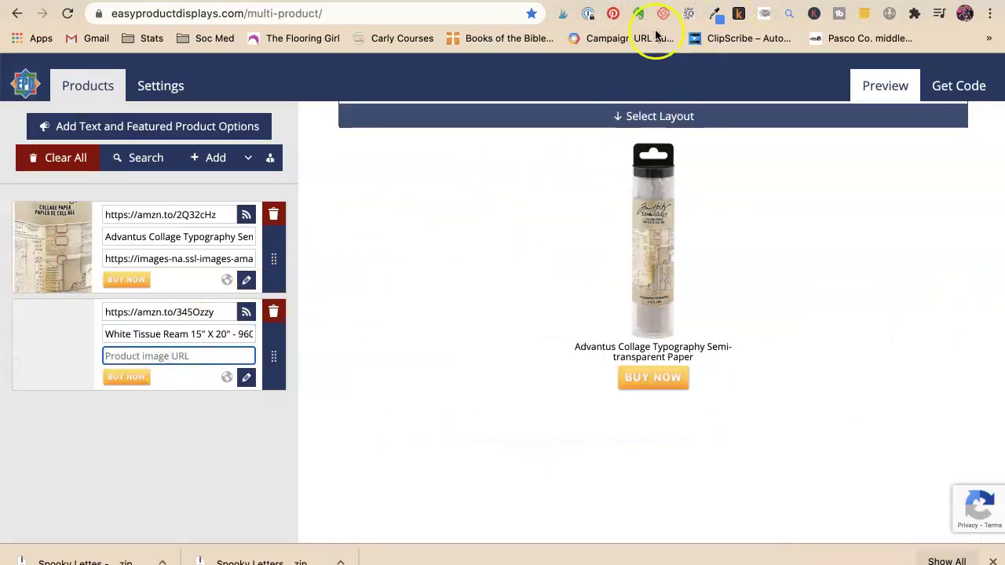
Copy the address of the enlarged folded tissue stack photo on Amazon and enter it as the second entry's product image URL
{"action": "key", "text": "ctrl+shift+Tab"}
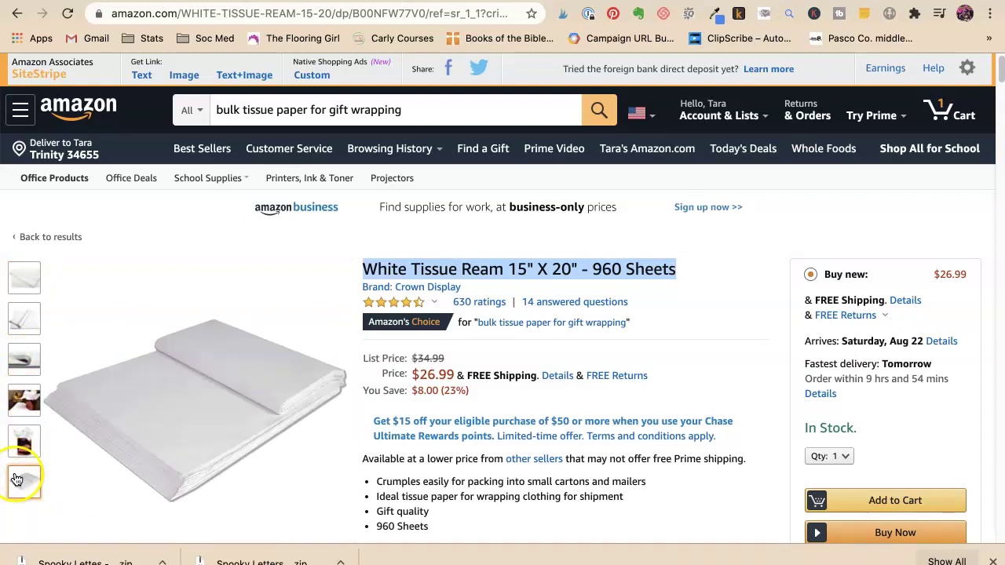
{"action": "right_click", "coordinate": [215, 358]}
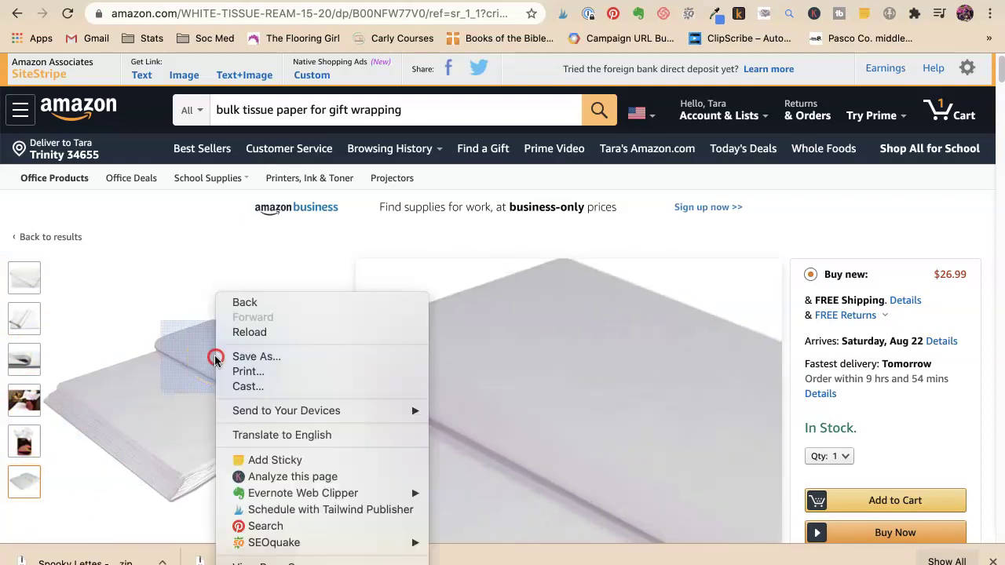
{"action": "left_click", "coordinate": [161, 380]}
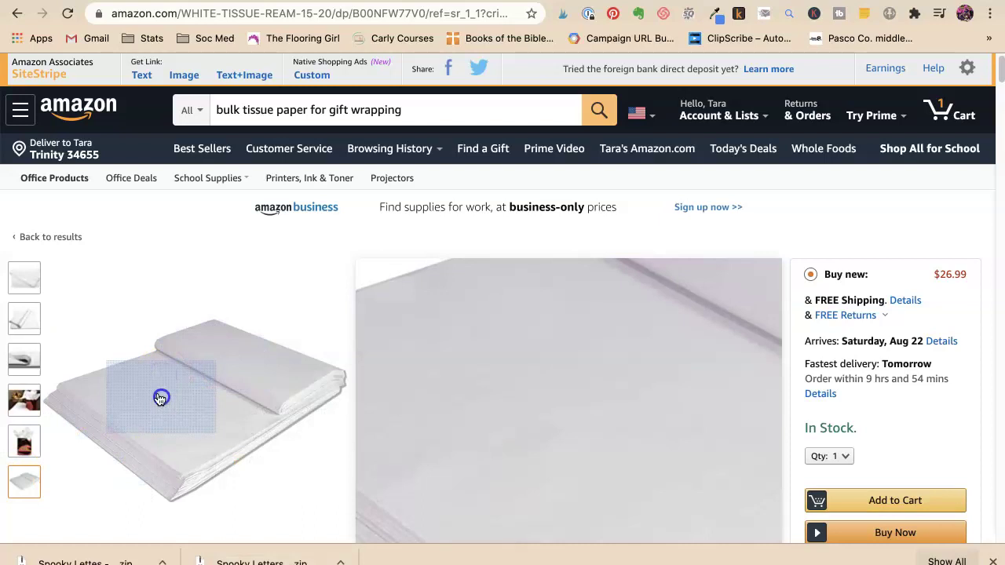
{"action": "left_click", "coordinate": [160, 397]}
{"action": "right_click", "coordinate": [359, 232]}
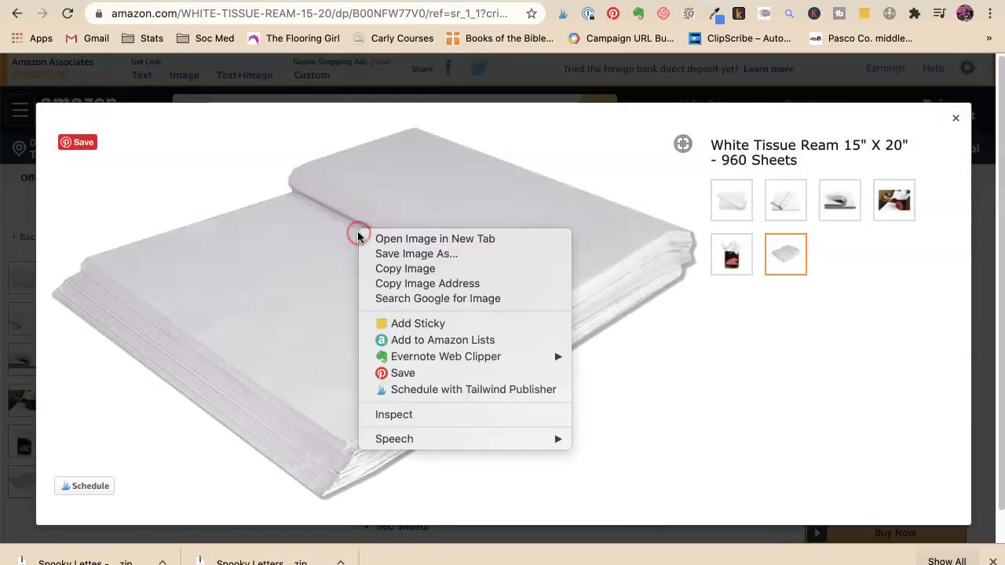
{"action": "left_click", "coordinate": [407, 288]}
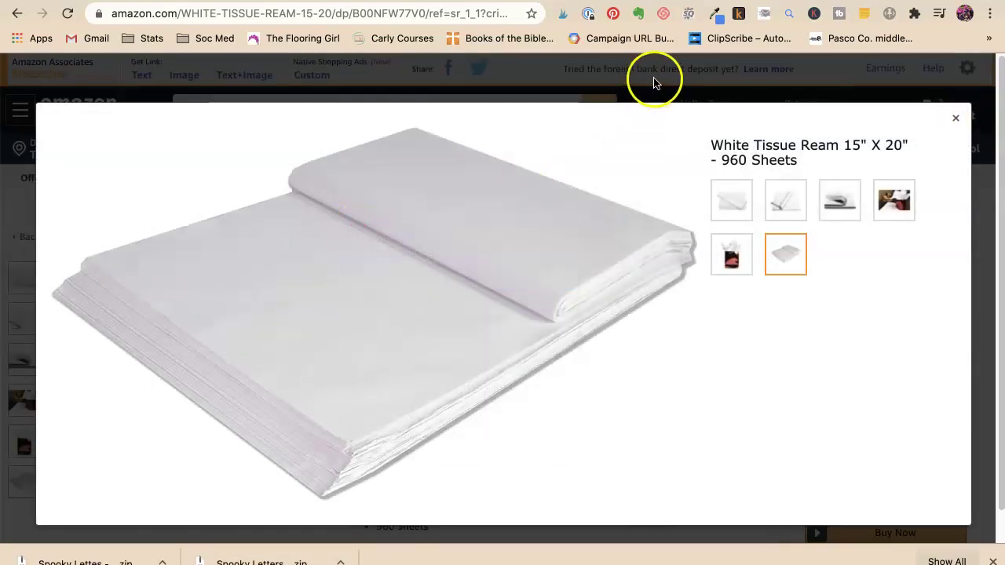
{"action": "key", "text": "ctrl+Tab"}
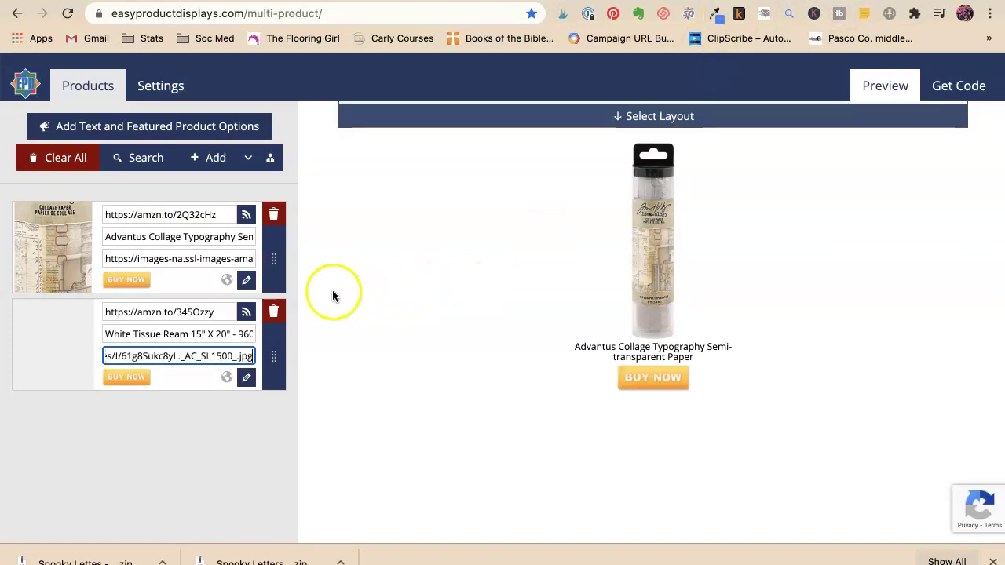
{"action": "left_click", "coordinate": [494, 330]}
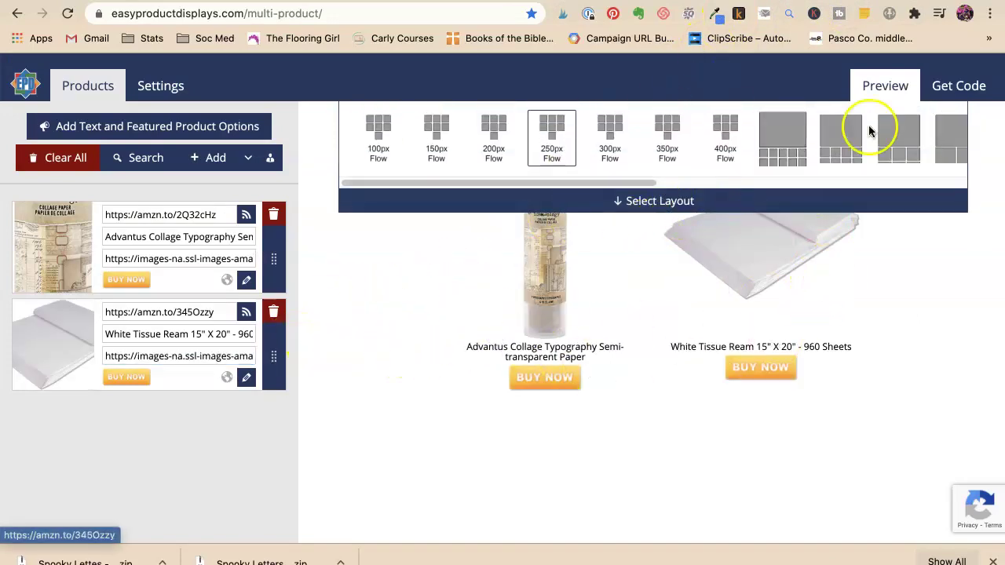
Copy the two-product display code, paste it into a new Custom HTML block below the Amazon ad in the WordPress post, and preview the block
{"action": "left_click", "coordinate": [959, 84]}
{"action": "left_click", "coordinate": [579, 249]}
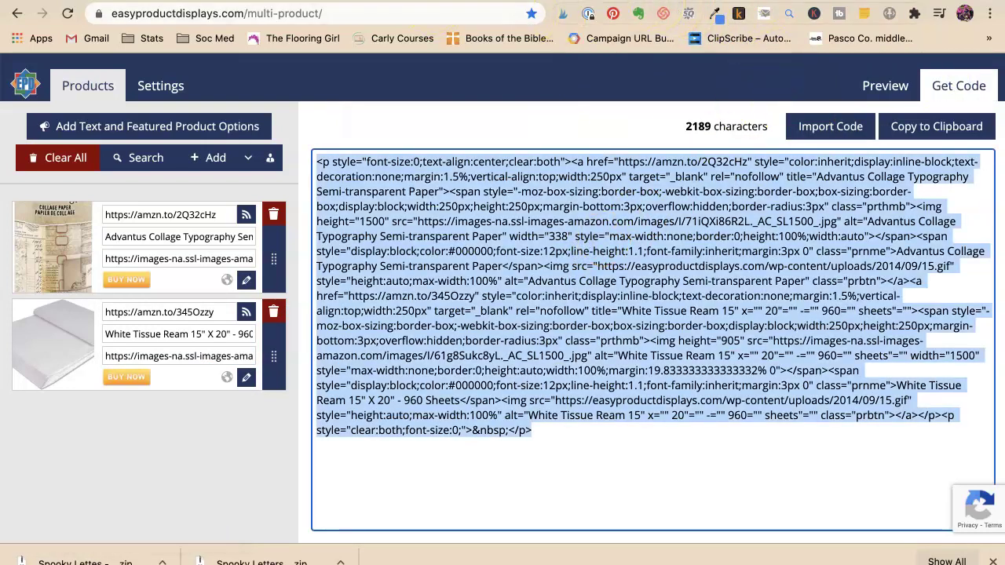
{"action": "key", "text": "ctrl+Tab"}
{"action": "left_click", "coordinate": [325, 274]}
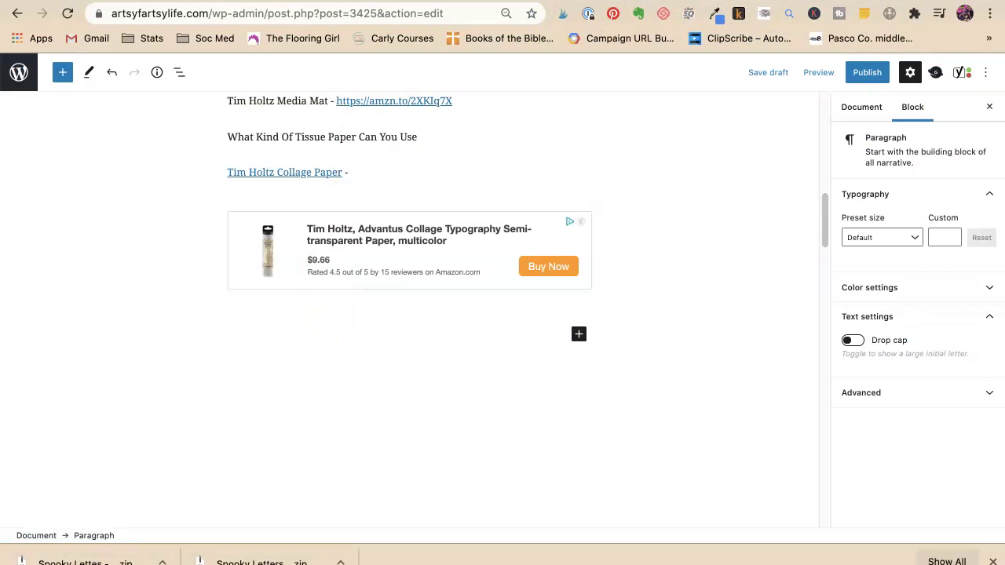
{"action": "type", "text": "/cu"}
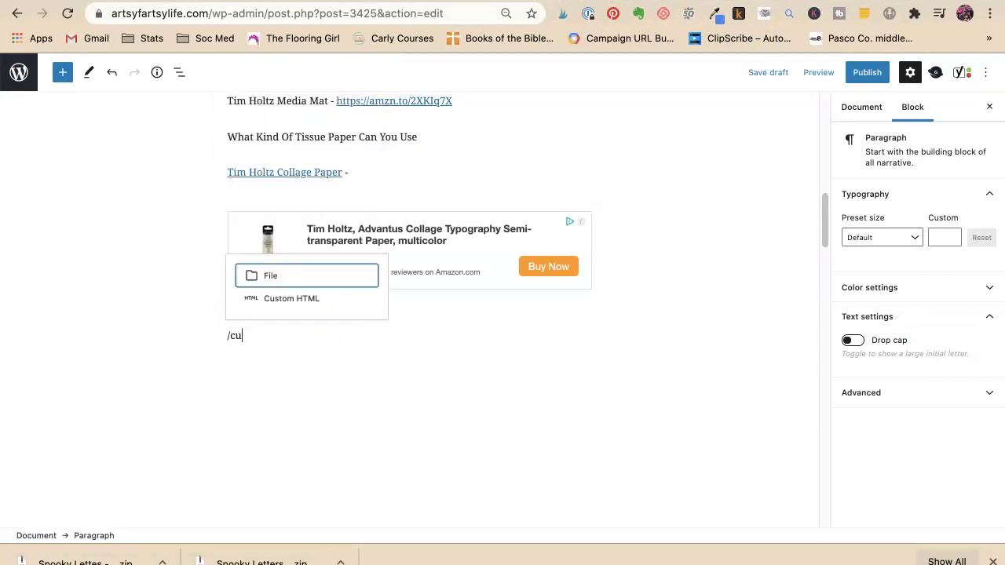
{"action": "left_click", "coordinate": [291, 299]}
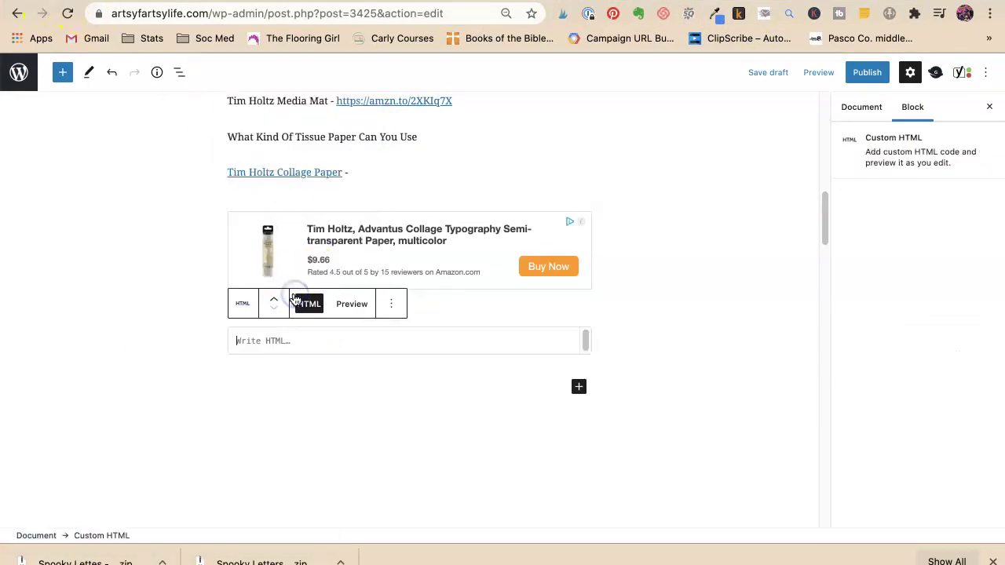
{"action": "key", "text": "super+v"}
{"action": "left_click", "coordinate": [336, 304]}
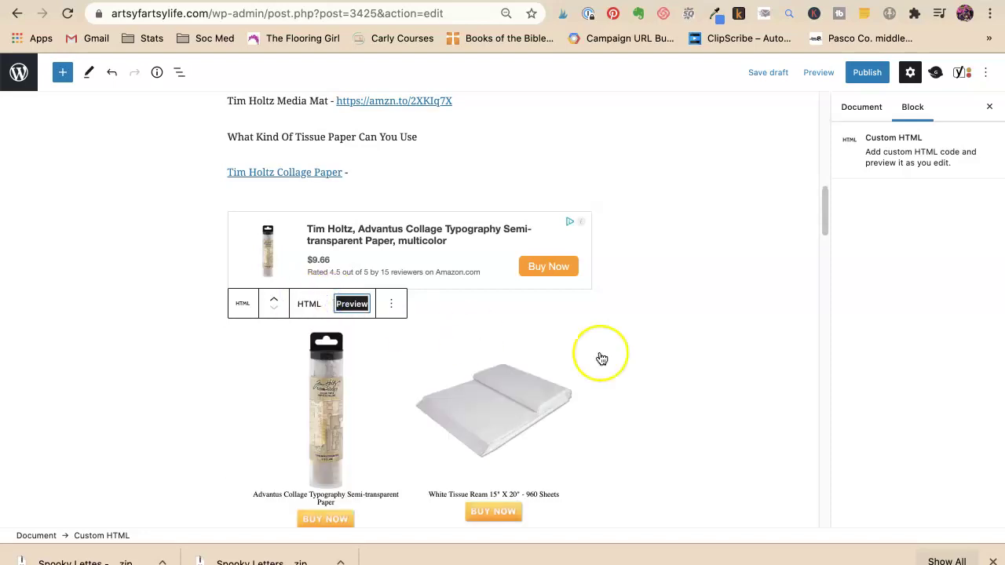
{"action": "left_click", "coordinate": [707, 353]}
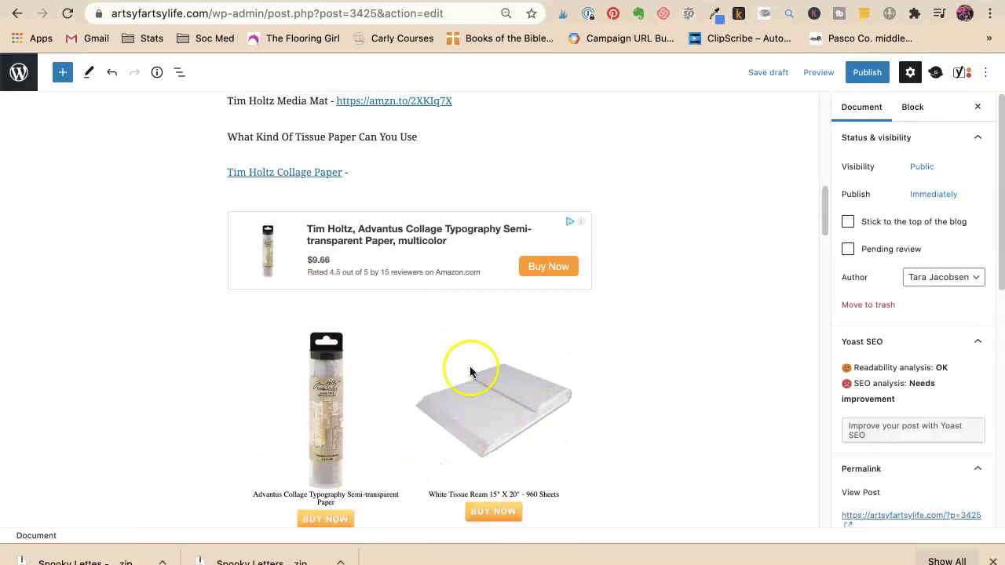
Review the draft post from the product displays up through the affiliate links and video to the empty image block
{"action": "scroll", "coordinate": [514, 410], "scroll_direction": "up", "scroll_amount": 5}
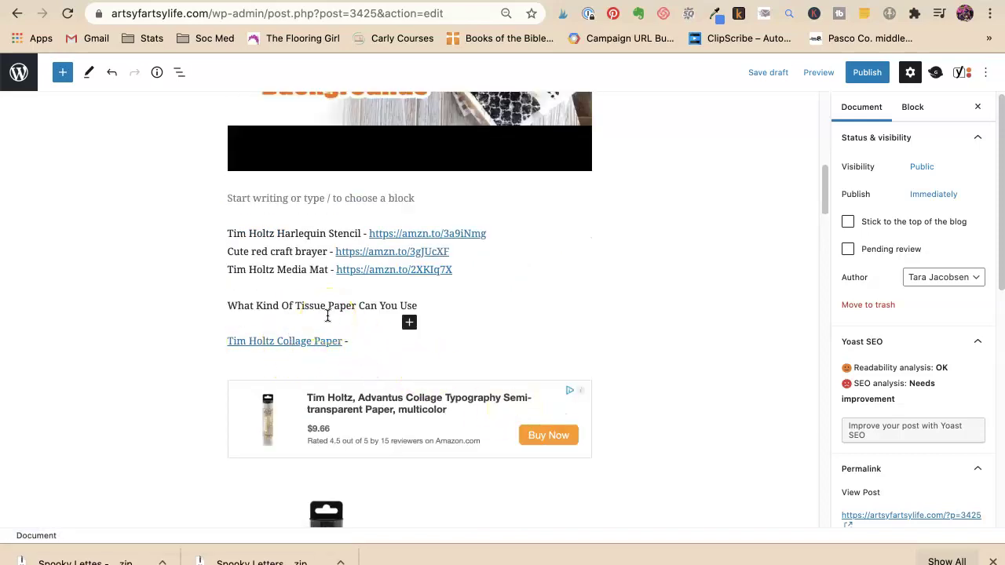
{"action": "scroll", "coordinate": [540, 347], "scroll_direction": "up", "scroll_amount": 2}
{"action": "scroll", "coordinate": [540, 347], "scroll_direction": "down", "scroll_amount": 3}
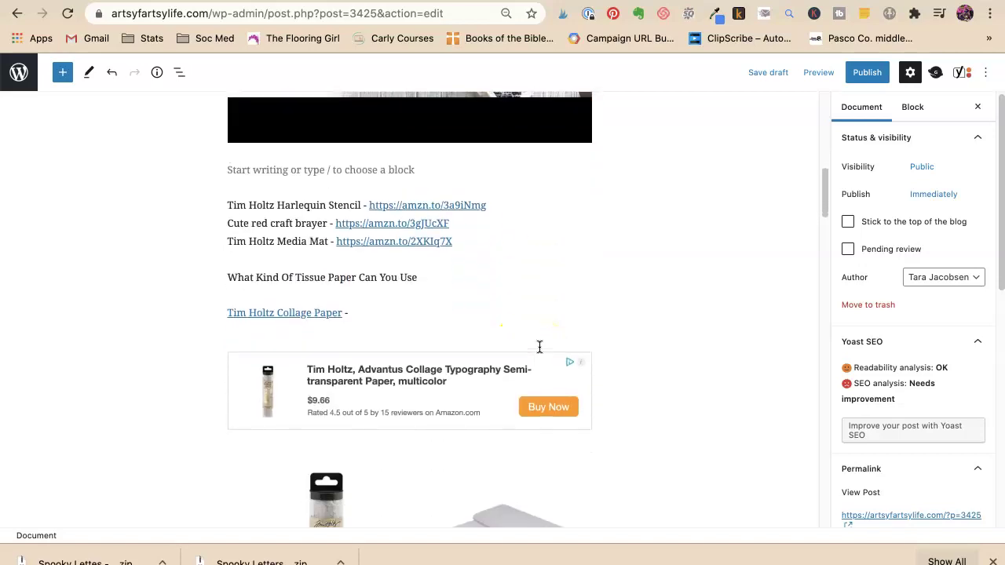
{"action": "scroll", "coordinate": [540, 347], "scroll_direction": "up", "scroll_amount": 7}
{"action": "scroll", "coordinate": [539, 350], "scroll_direction": "up", "scroll_amount": 5}
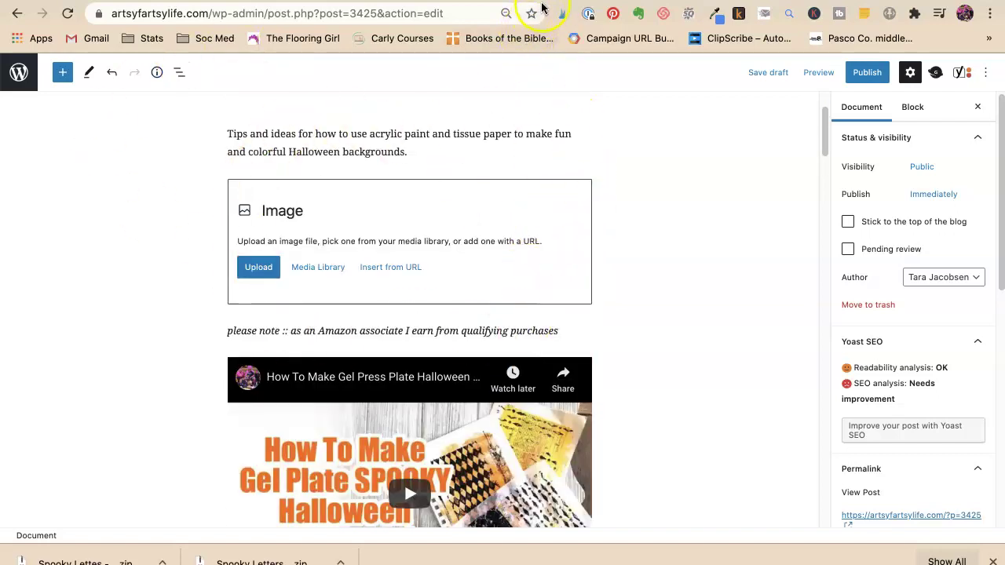
Switch to Facebook and start a new News Feed post
{"action": "key", "text": "ctrl+Tab"}
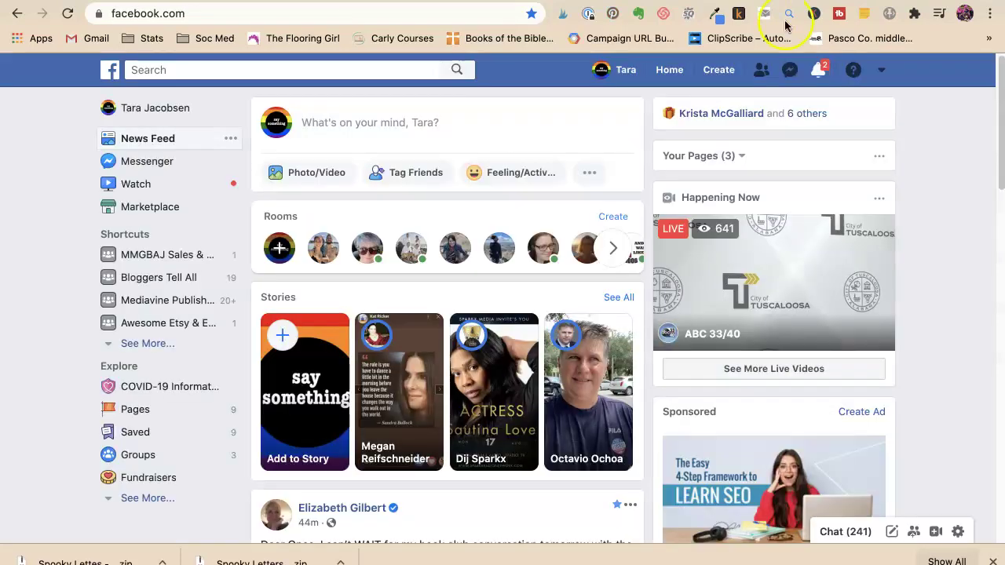
{"action": "left_click", "coordinate": [491, 122]}
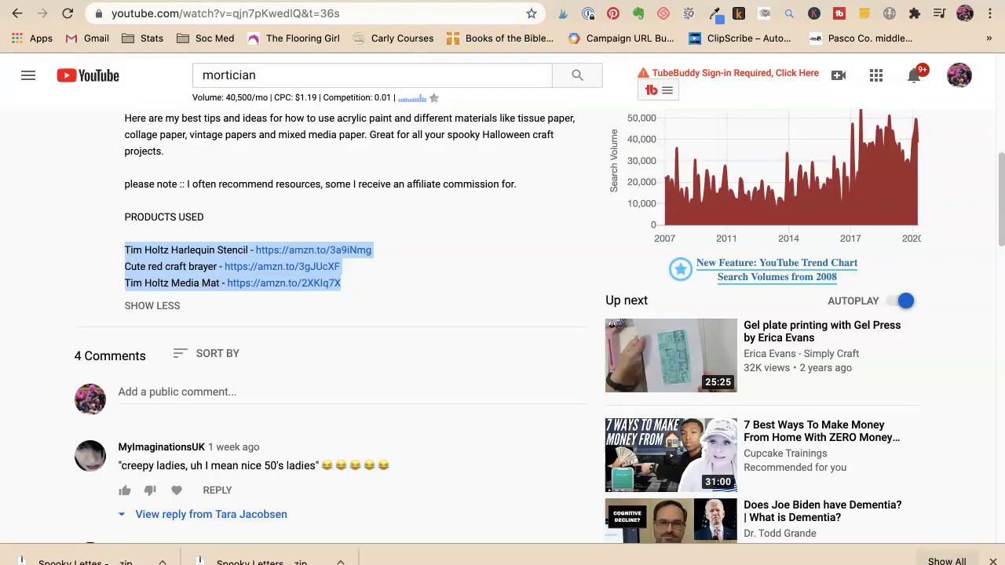
{"action": "key", "text": "ctrl+Tab"}
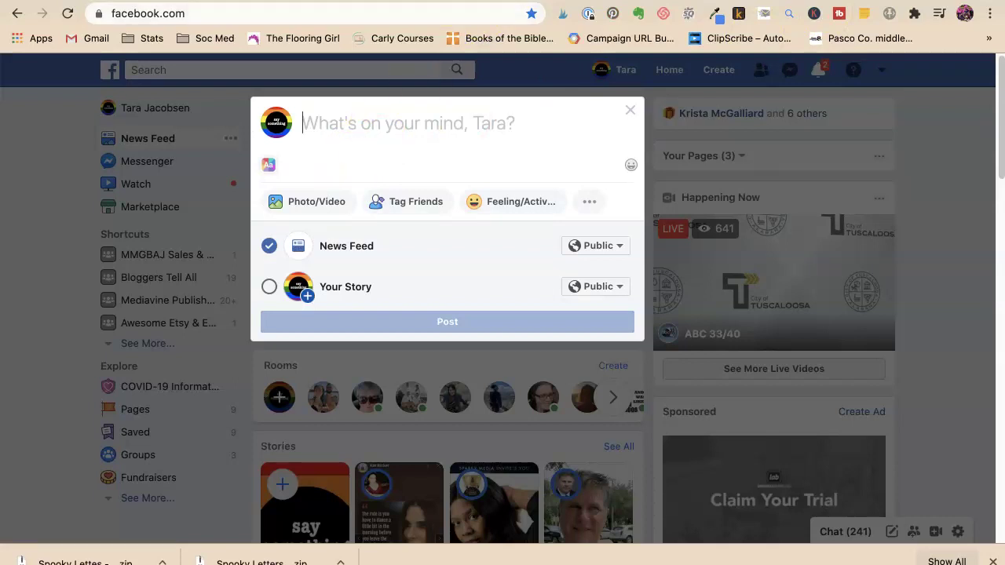
Open artsyfartsylife.com in a new tab and open the craft apron article from the Adult Crafts category
{"action": "key", "text": "ctrl+t"}
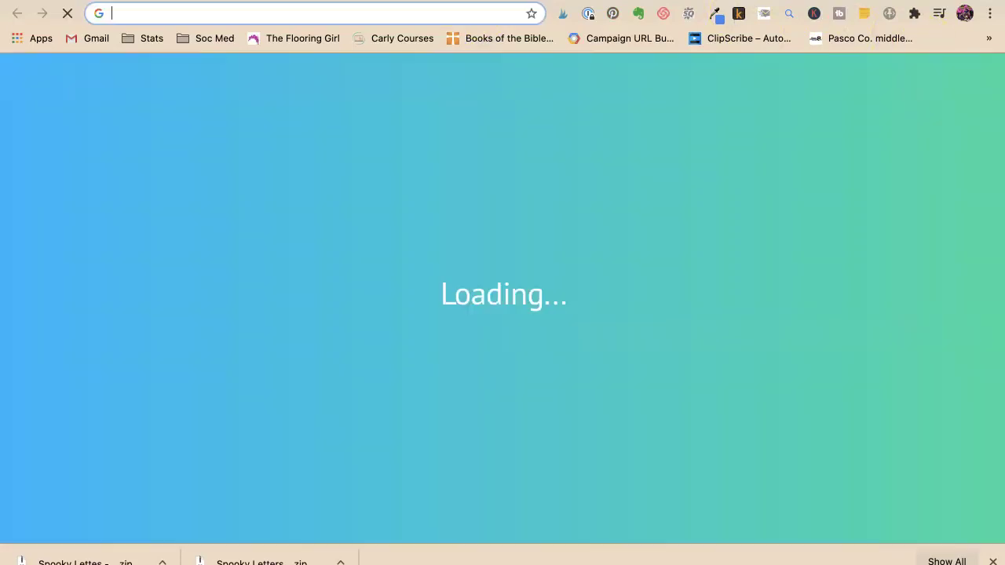
{"action": "type", "text": "ar"}
{"action": "key", "text": "Return"}
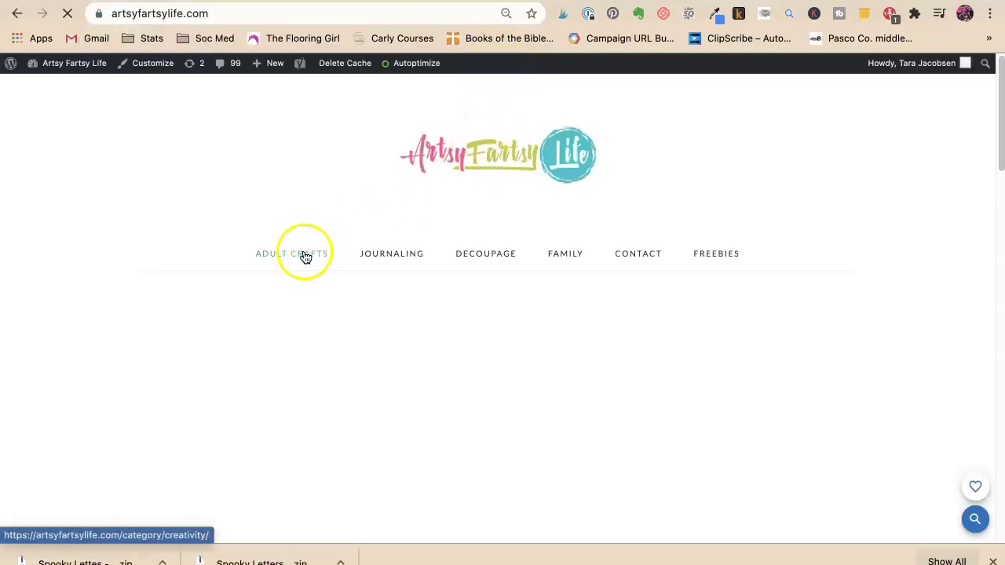
{"action": "left_click", "coordinate": [281, 254]}
{"action": "scroll", "coordinate": [208, 216], "scroll_direction": "down", "scroll_amount": 10}
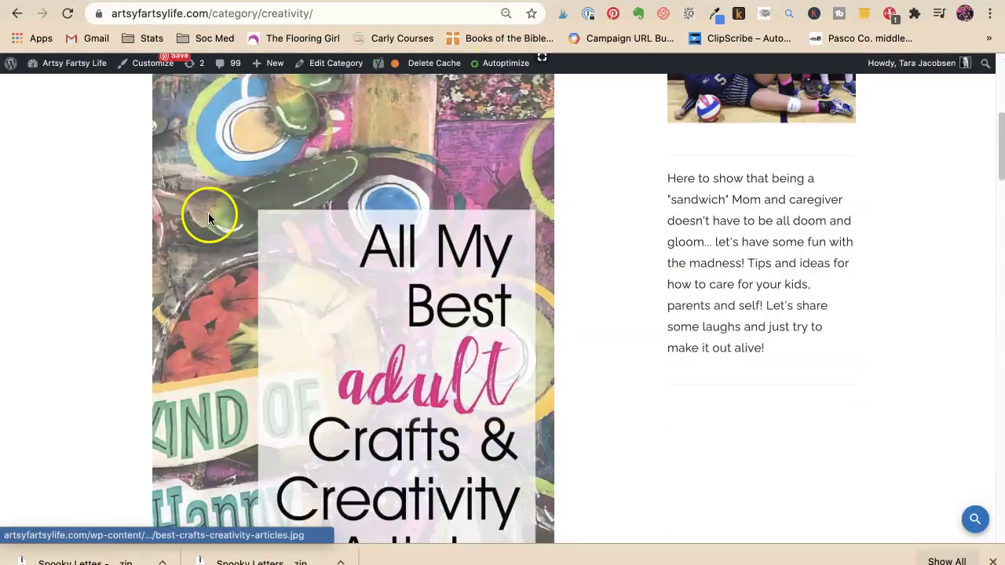
{"action": "scroll", "coordinate": [208, 212], "scroll_direction": "down", "scroll_amount": 3}
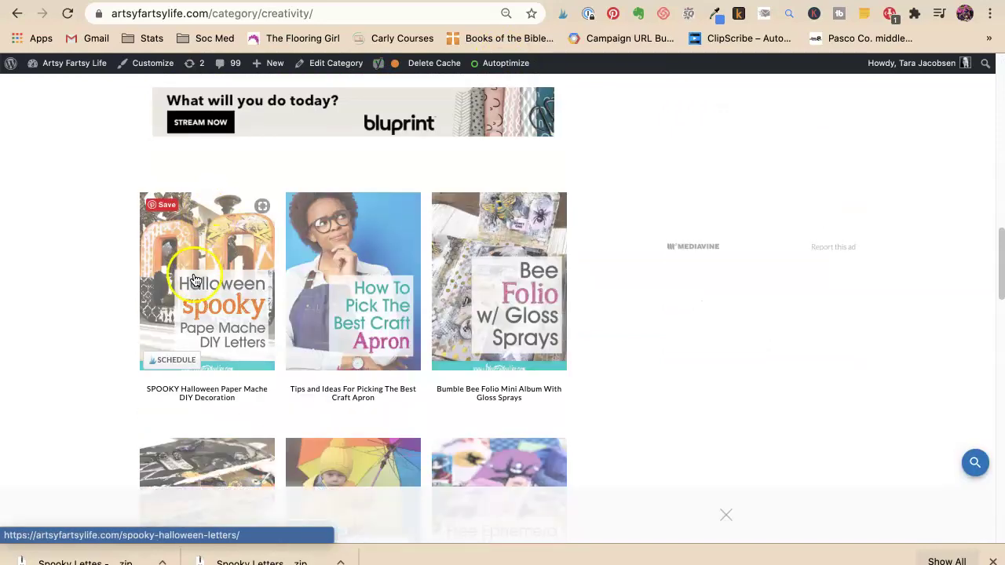
{"action": "left_click", "coordinate": [352, 284]}
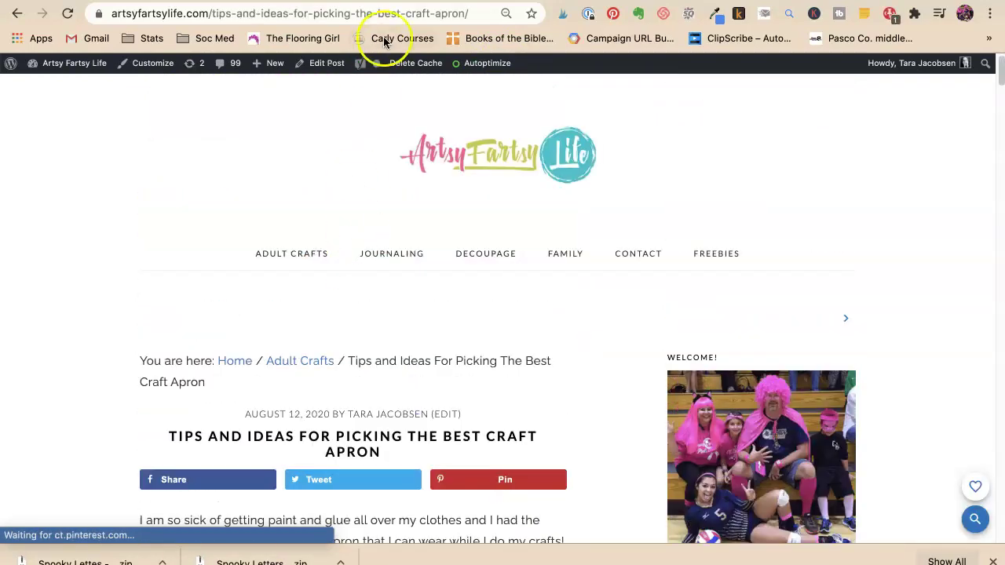
Examine the craft apron article's photos, product displays with buy links and text sections, and return to its beginning
{"action": "scroll", "coordinate": [209, 294], "scroll_direction": "down", "scroll_amount": 15}
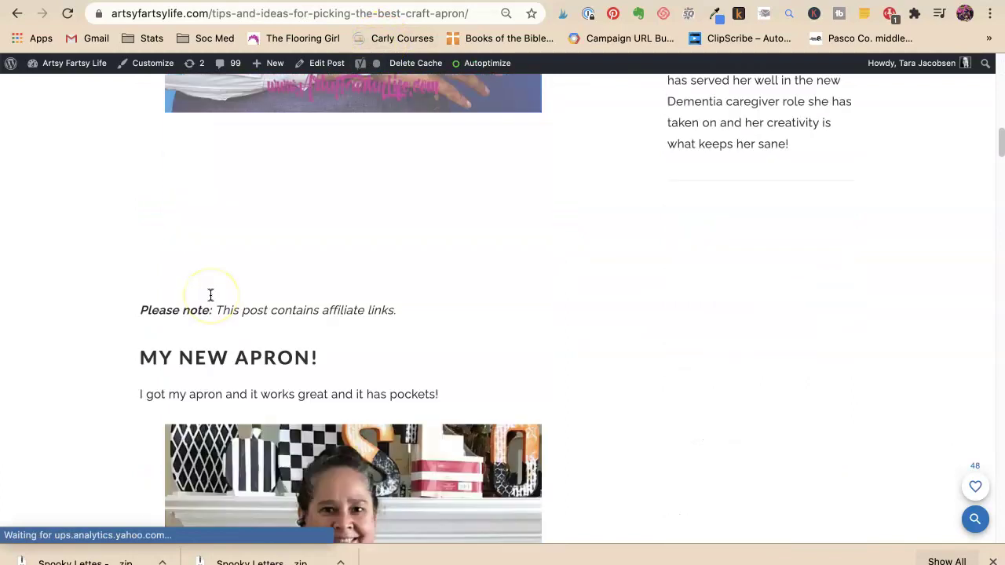
{"action": "scroll", "coordinate": [210, 294], "scroll_direction": "down", "scroll_amount": 12}
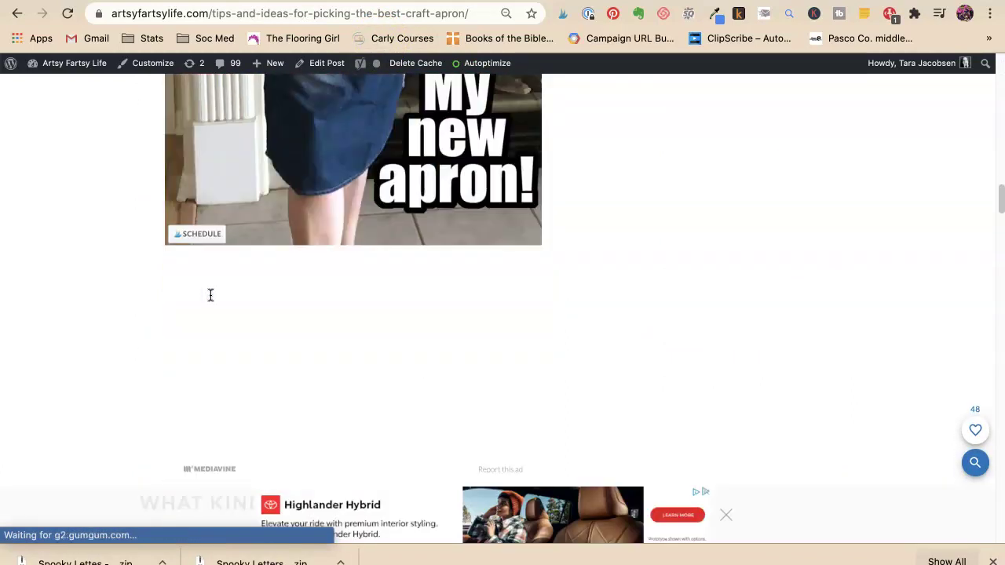
{"action": "scroll", "coordinate": [211, 297], "scroll_direction": "down", "scroll_amount": 8}
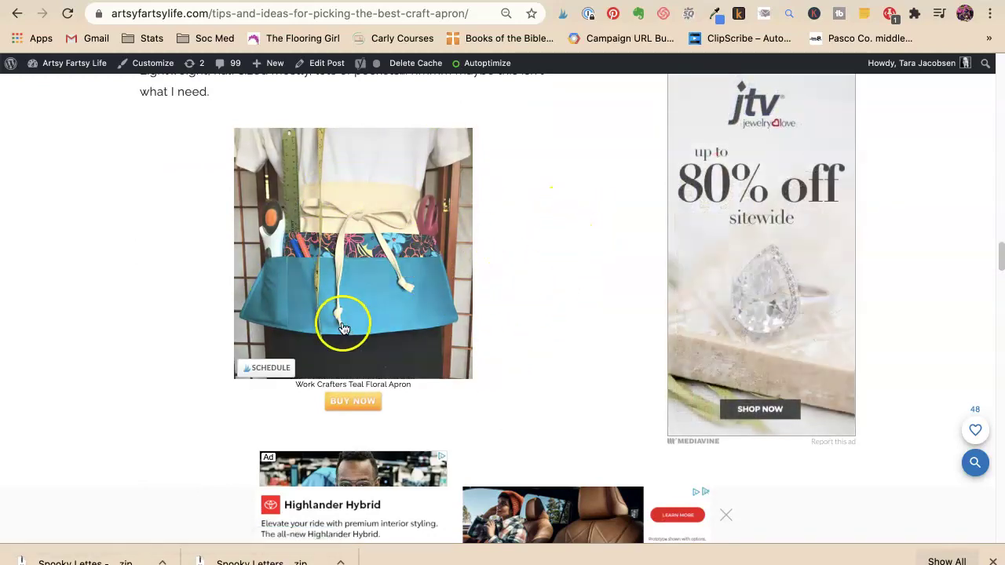
{"action": "scroll", "coordinate": [330, 292], "scroll_direction": "down", "scroll_amount": 12}
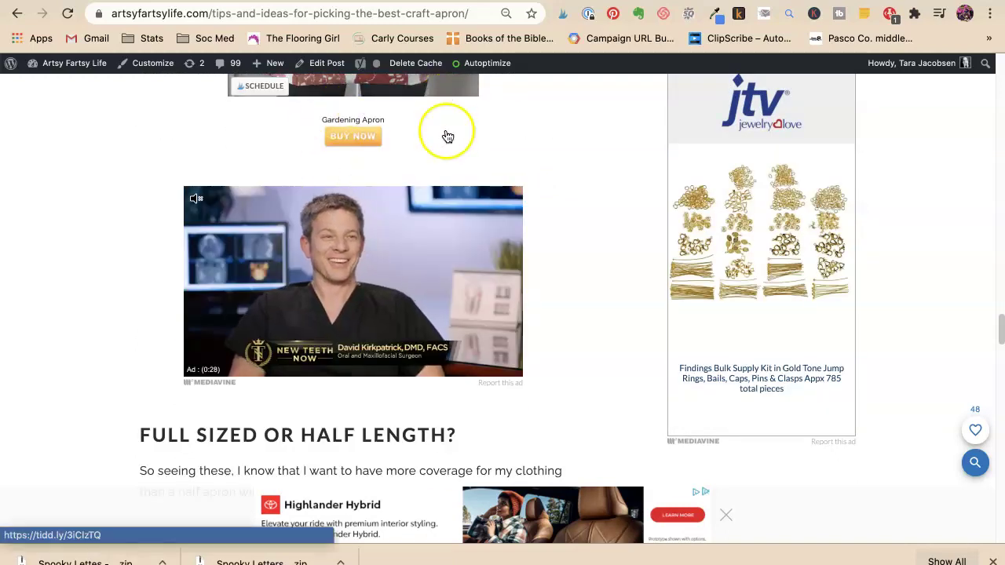
{"action": "scroll", "coordinate": [324, 437], "scroll_direction": "down", "scroll_amount": 12}
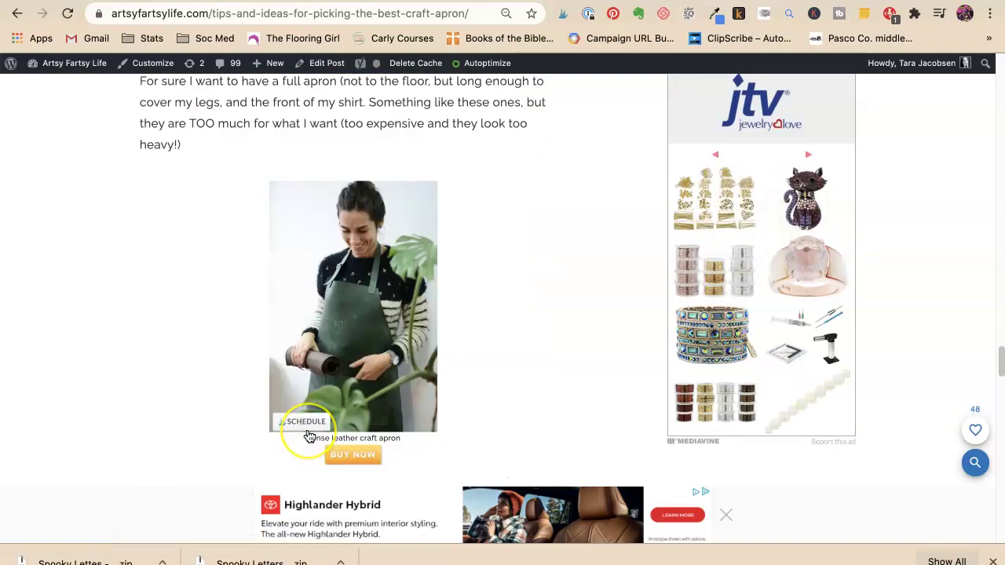
{"action": "scroll", "coordinate": [303, 426], "scroll_direction": "down", "scroll_amount": 1}
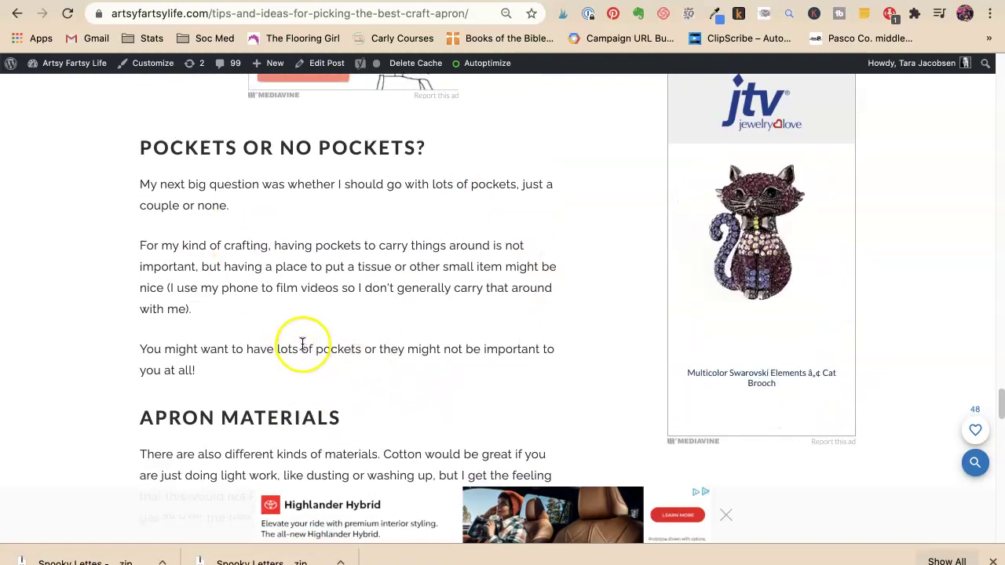
{"action": "scroll", "coordinate": [314, 359], "scroll_direction": "up", "scroll_amount": 6}
{"action": "scroll", "coordinate": [327, 366], "scroll_direction": "up", "scroll_amount": 15}
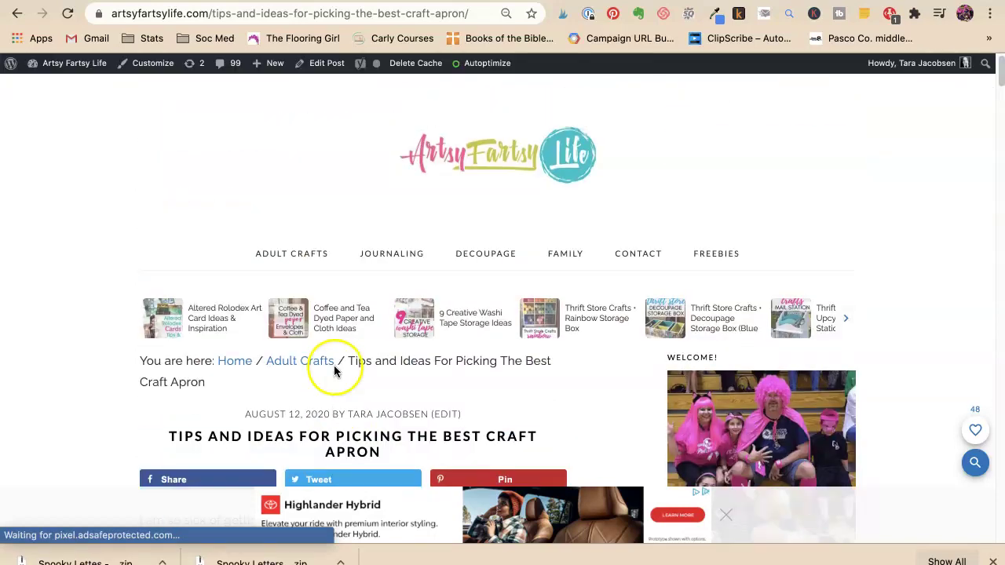
Copy the article address and write on Facebook "Have you thought about an apron to keep your clothes clean? ALL my clothes are play clothes because of paint!"
{"action": "left_click", "coordinate": [328, 9]}
{"action": "key", "text": "super+c"}
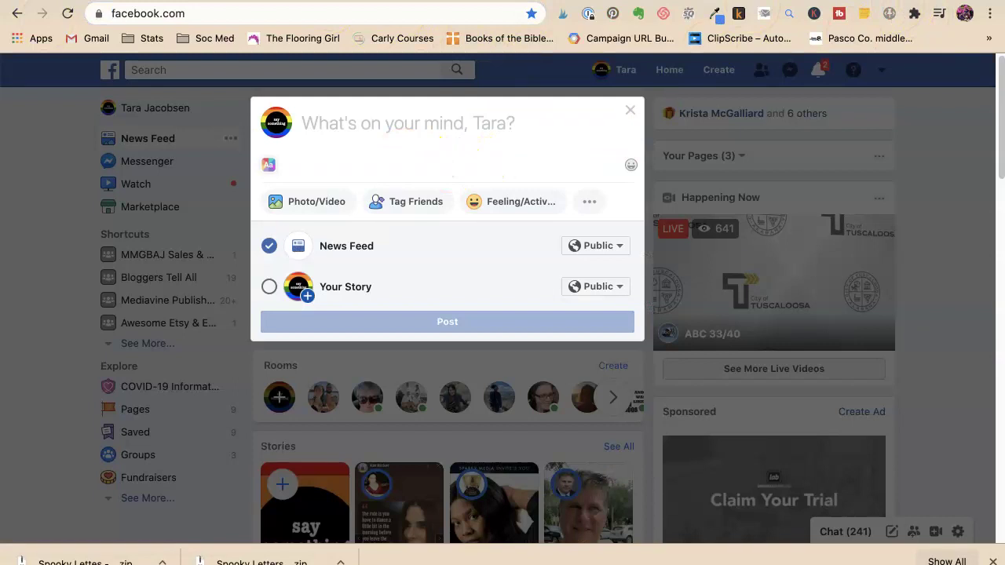
{"action": "type", "text": "Have you thought about an"}
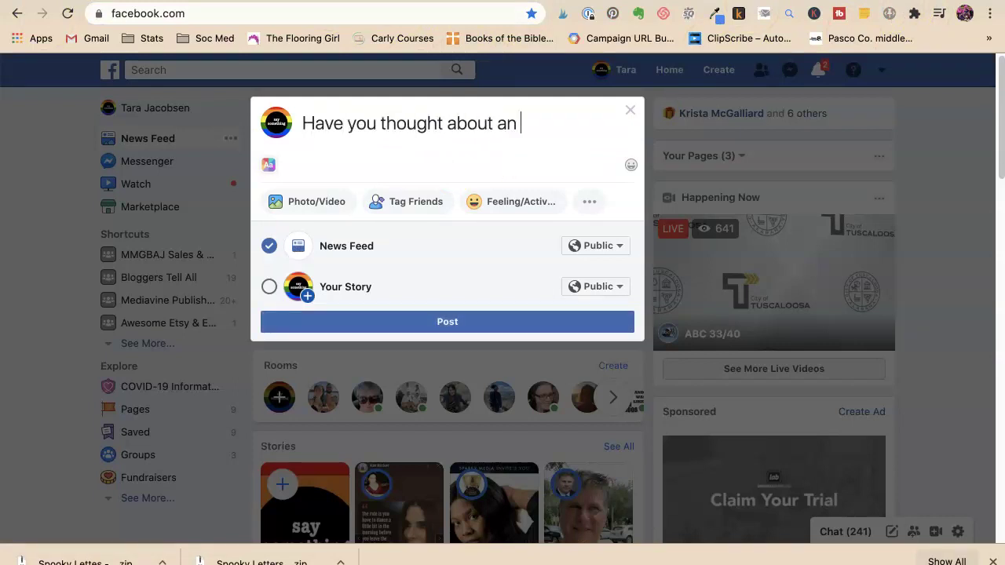
{"action": "type", "text": "keep your clothes clean? ALL my clot"}
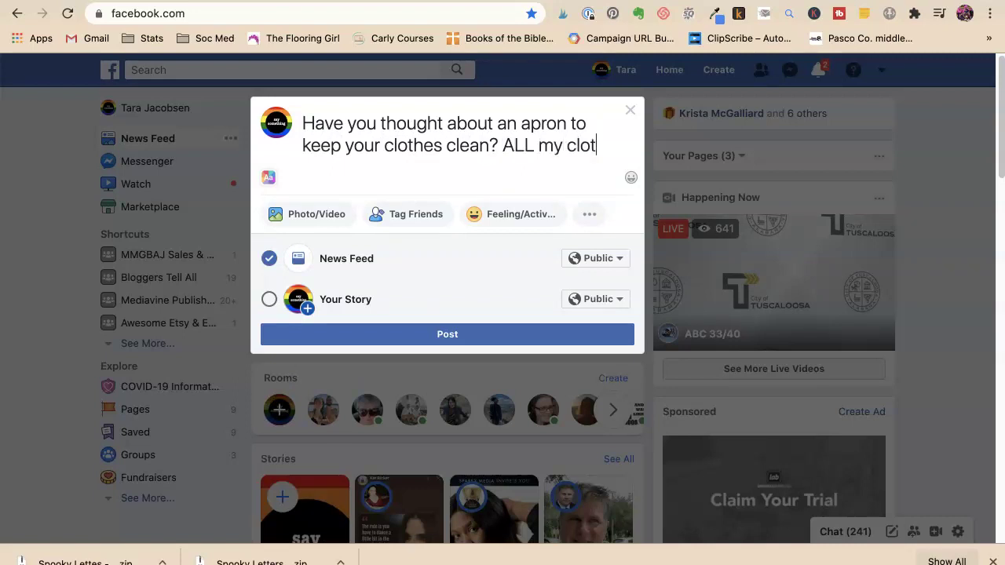
{"action": "type", "text": "hes are play clothes because of paint"}
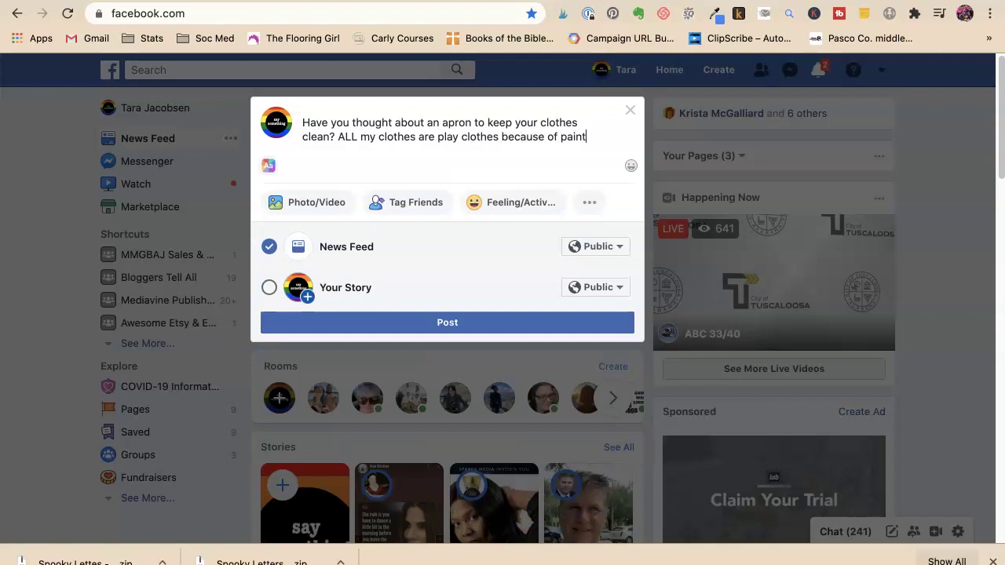
Paste the craft apron article's link after a blank line below the post text and publish the post to the News Feed
{"action": "key", "text": "Return"}
{"action": "key", "text": "Return"}
{"action": "key", "text": "super+v"}
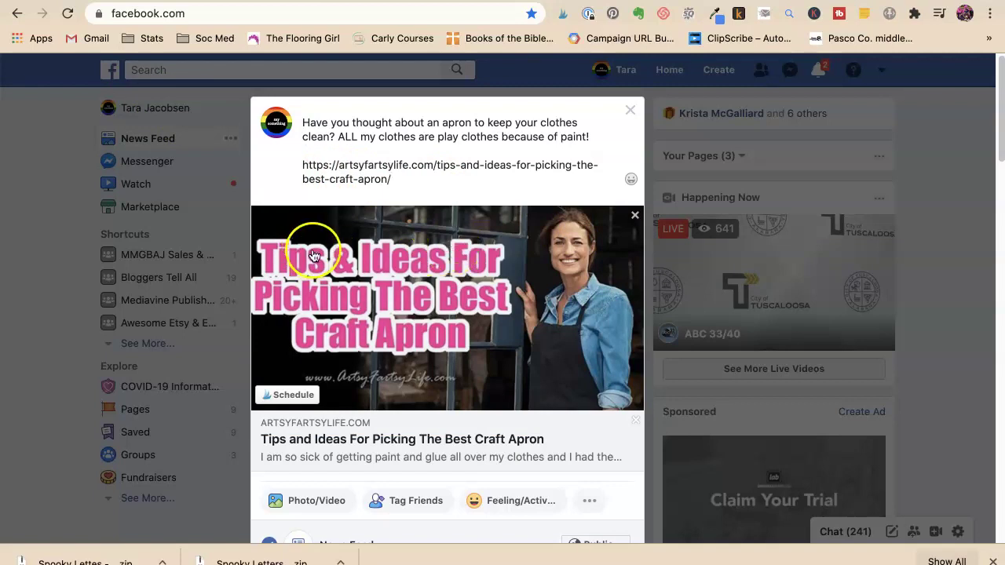
{"action": "scroll", "coordinate": [369, 303], "scroll_direction": "down", "scroll_amount": 3}
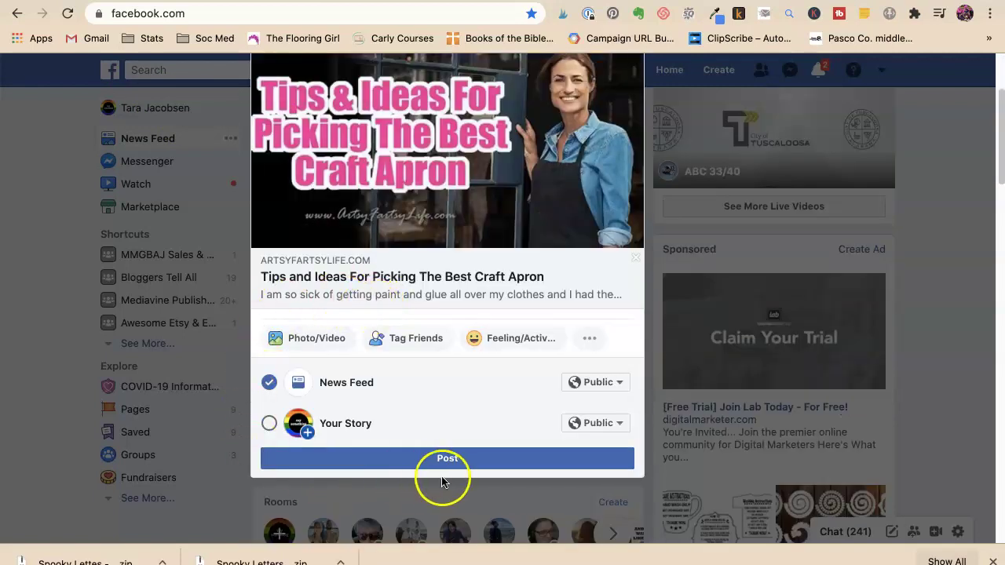
{"action": "left_click", "coordinate": [368, 463]}
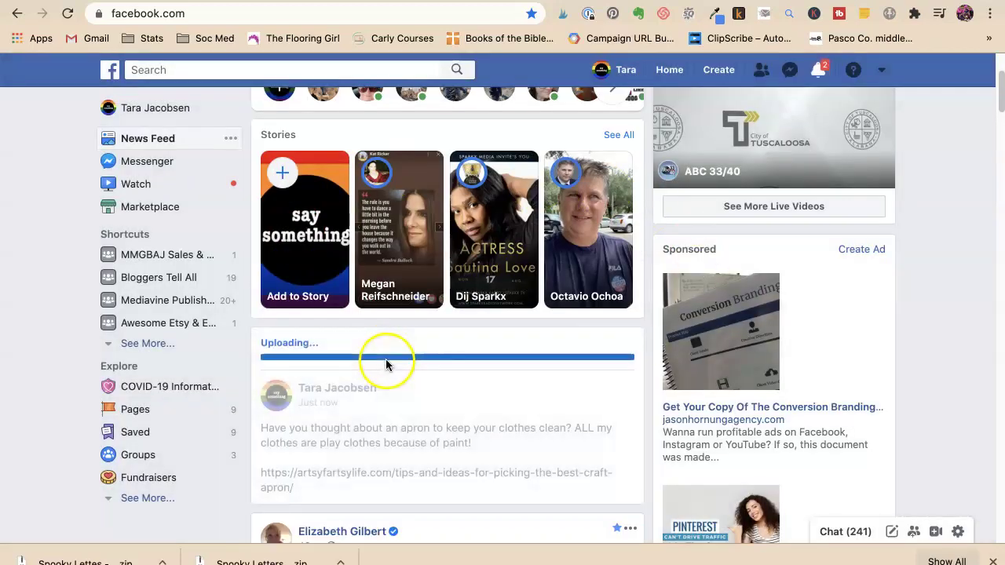
{"action": "scroll", "coordinate": [386, 363], "scroll_direction": "up", "scroll_amount": 3}
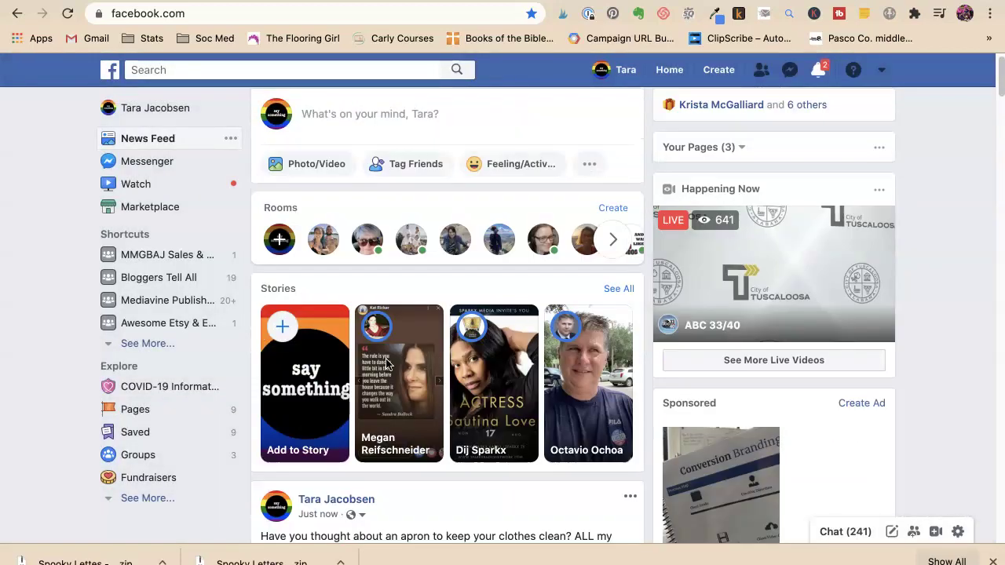
{"action": "scroll", "coordinate": [386, 363], "scroll_direction": "up", "scroll_amount": 1}
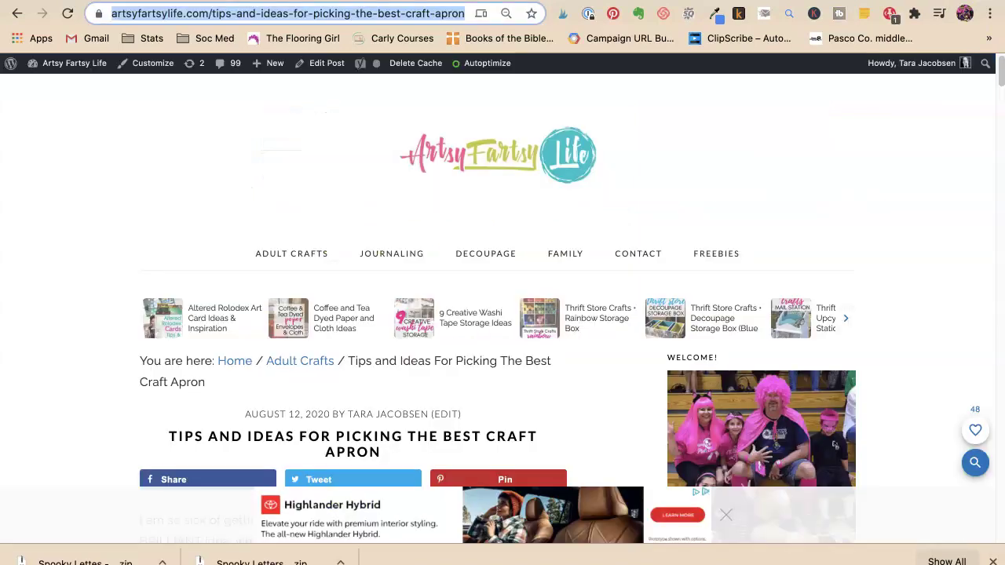
Open Pinterest in a new tab, start a new Pin and upload the denim apron photo from the Desktop folder
{"action": "key", "text": "ctrl+t"}
{"action": "type", "text": "p"}
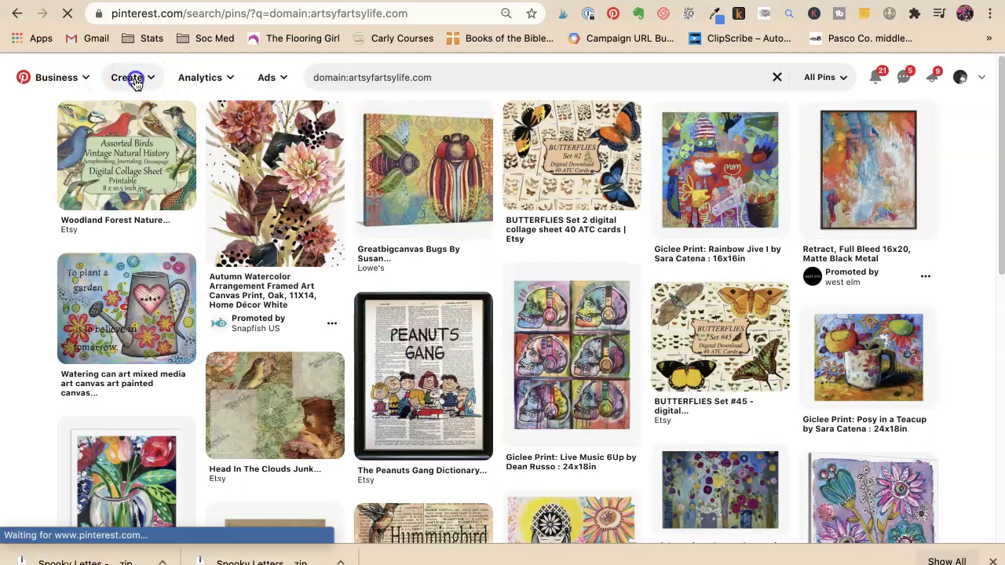
{"action": "left_click", "coordinate": [134, 82]}
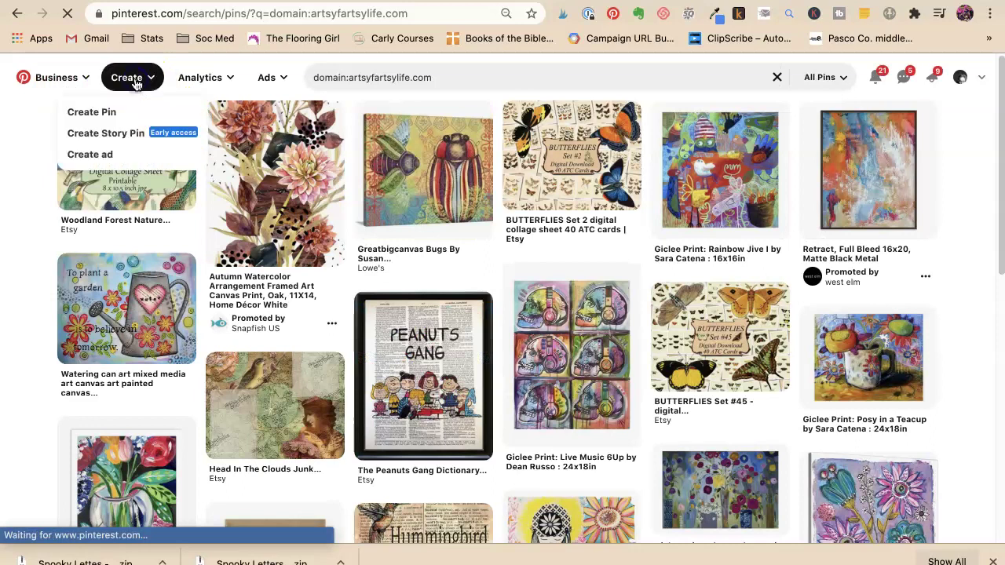
{"action": "left_click", "coordinate": [110, 112]}
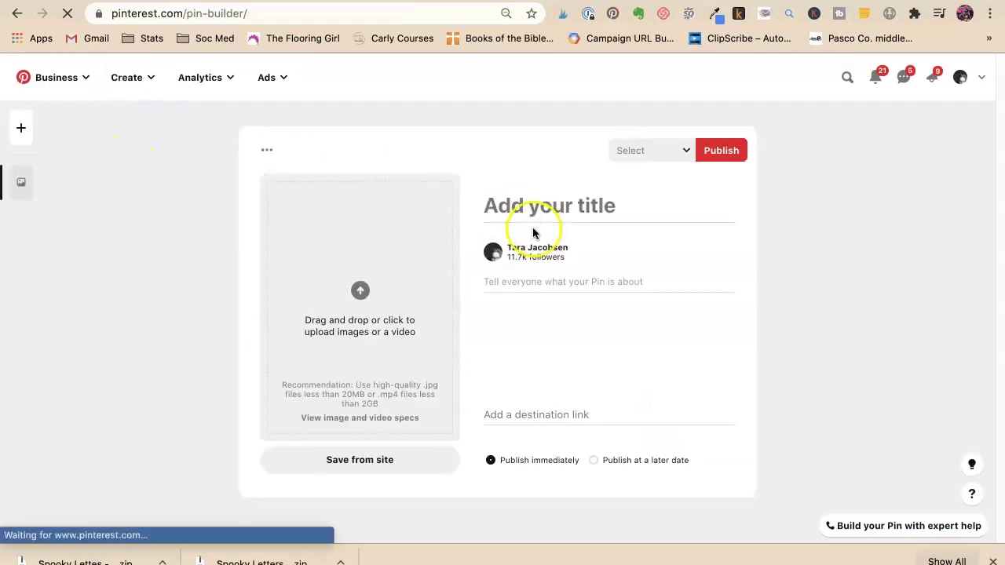
{"action": "left_click", "coordinate": [358, 289]}
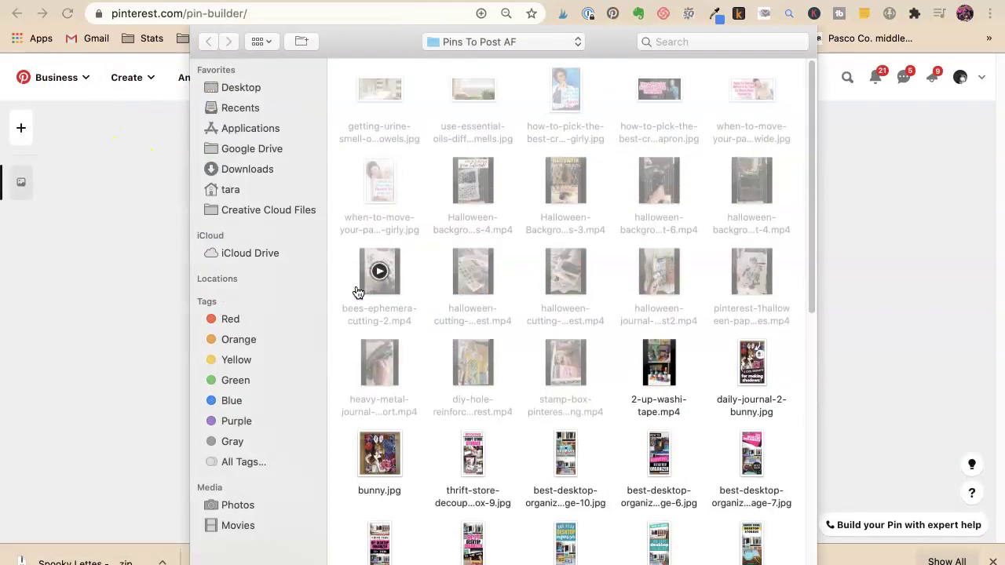
{"action": "left_click", "coordinate": [232, 88]}
{"action": "left_click", "coordinate": [760, 92]}
{"action": "double_click", "coordinate": [760, 92]}
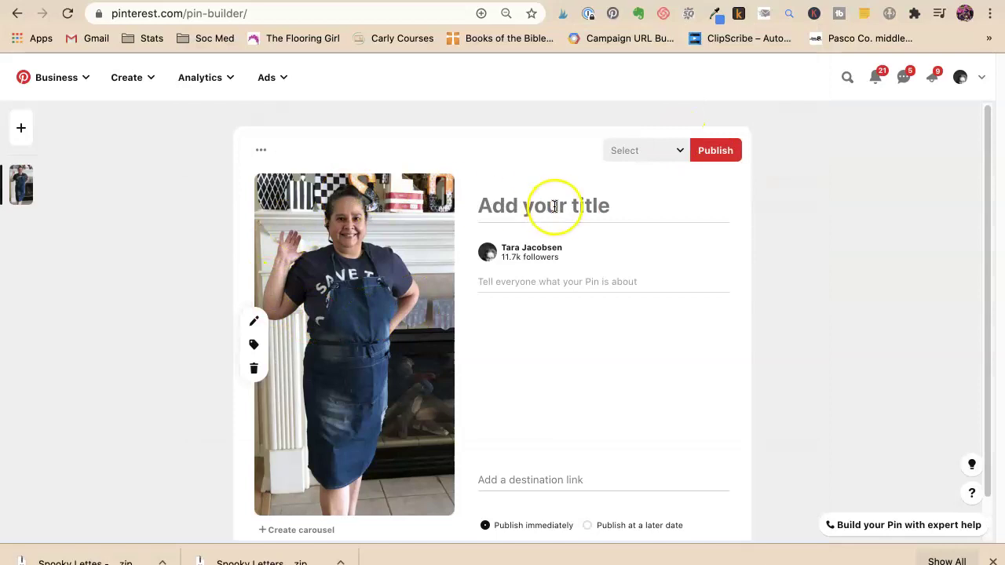
Title the Pin "Just got this denim apron - so darn handy for my crafts!" and paste the craft apron article's address as its destination link
{"action": "left_click", "coordinate": [554, 206]}
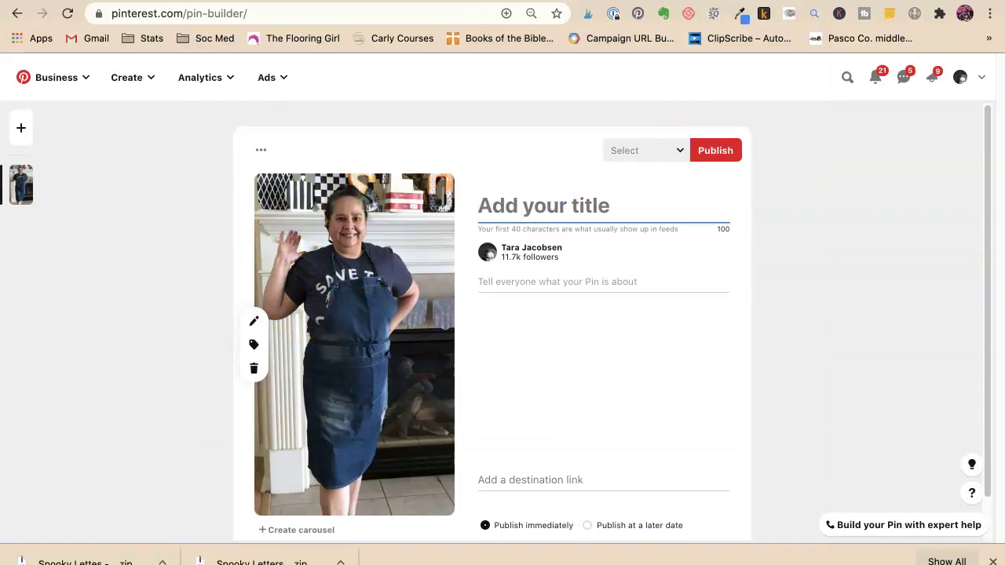
{"action": "type", "text": "Just got this denim apr"}
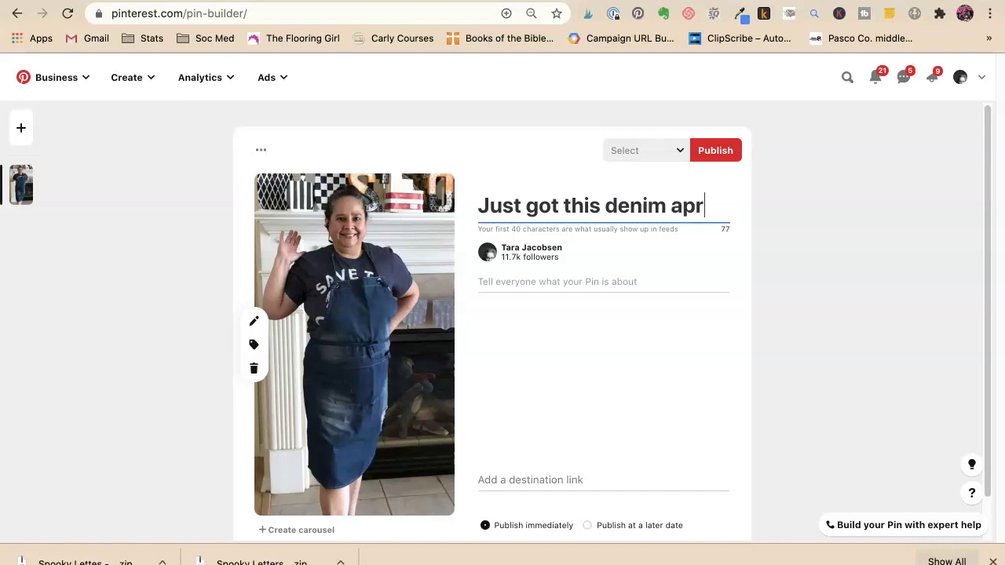
{"action": "type", "text": "- so darn han"}
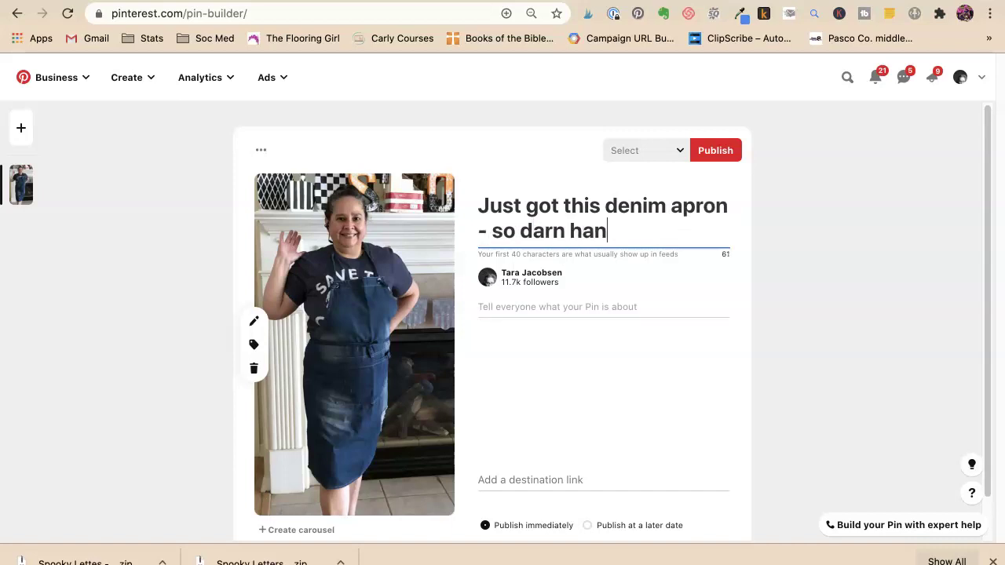
{"action": "type", "text": "dy for m"}
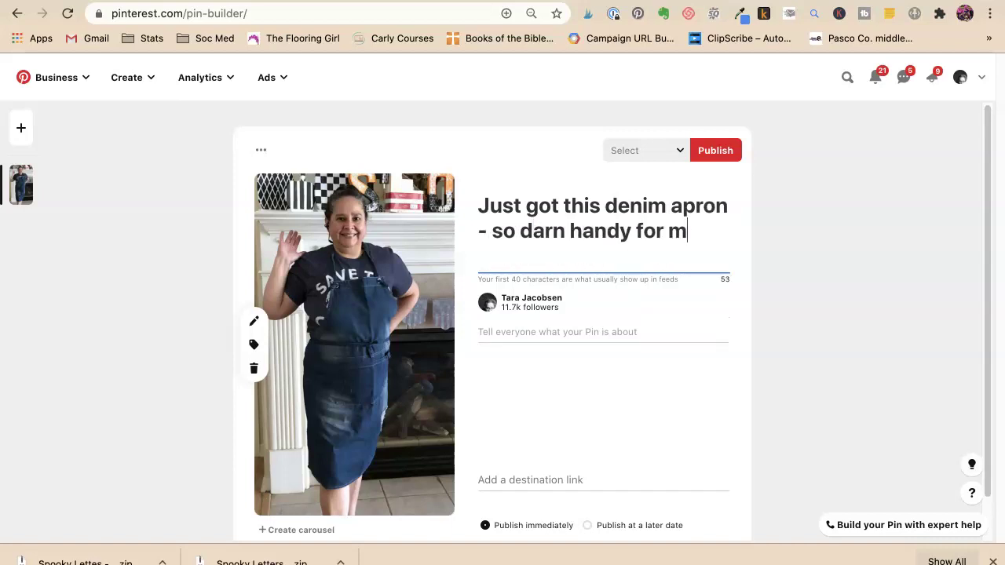
{"action": "type", "text": "y crafts!"}
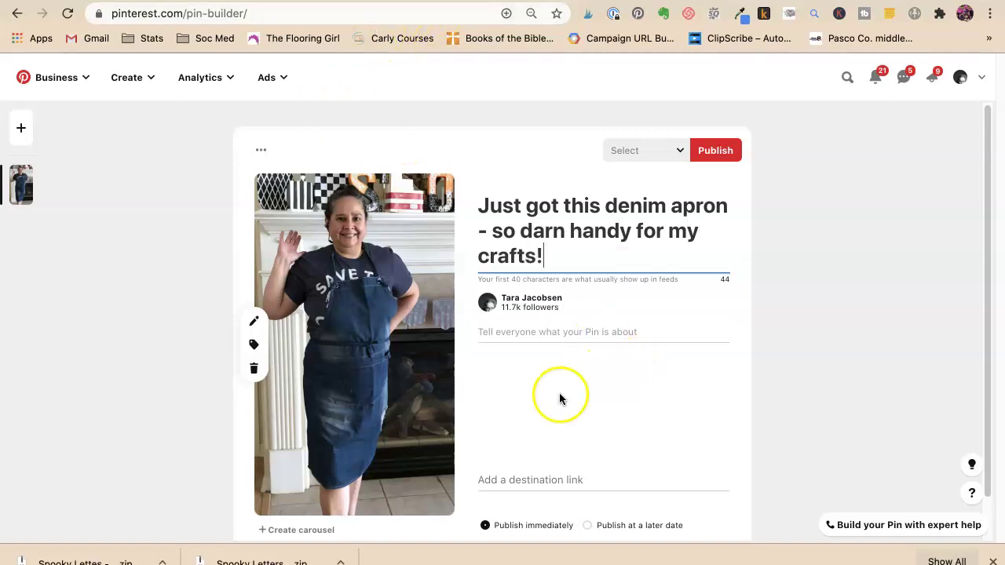
{"action": "left_click", "coordinate": [506, 474]}
{"action": "key", "text": "super+v"}
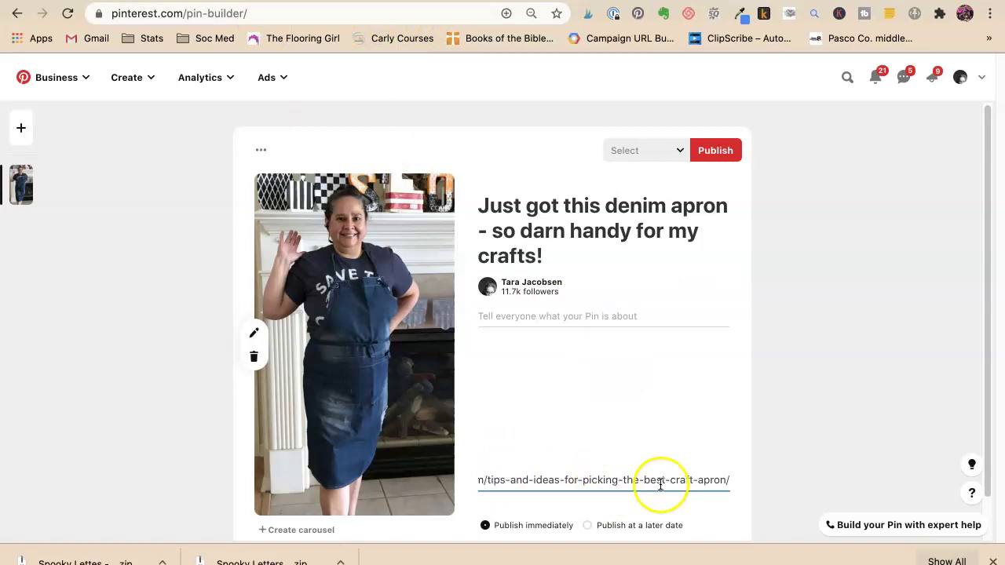
Copy the craft apron article's opening paragraph and paste it as the Pin's description
{"action": "left_click", "coordinate": [511, 317]}
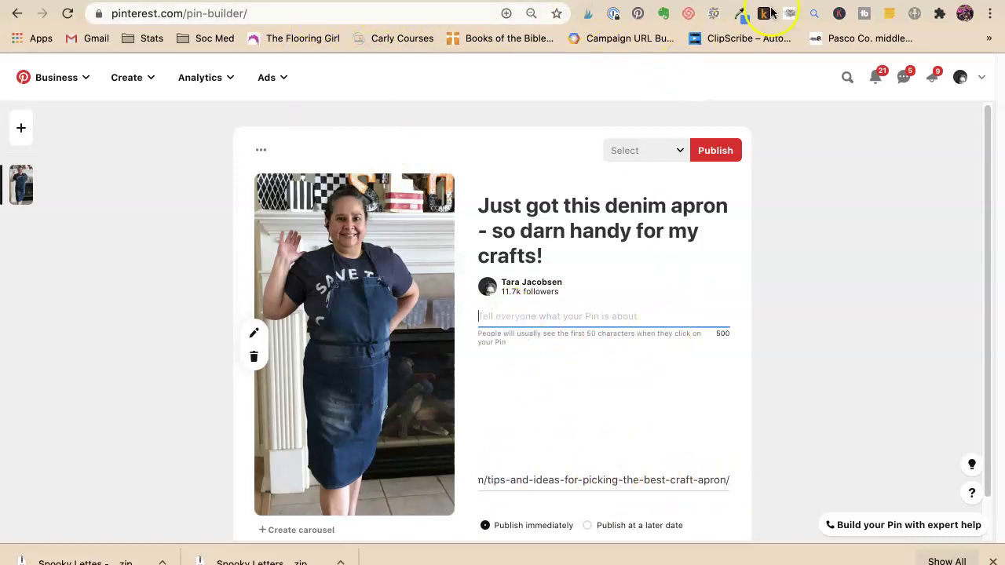
{"action": "key", "text": "ctrl+Tab"}
{"action": "scroll", "coordinate": [376, 357], "scroll_direction": "down", "scroll_amount": 4}
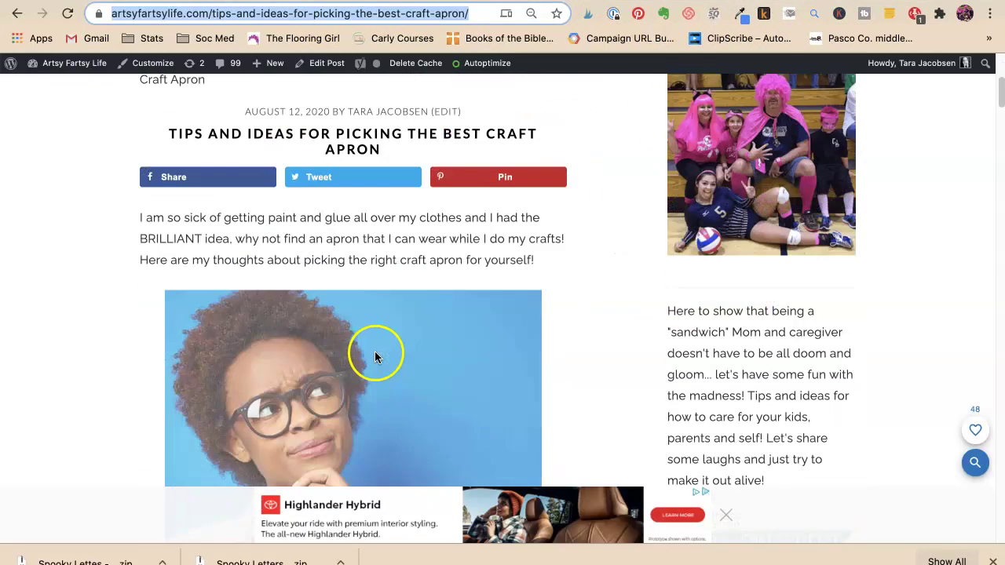
{"action": "triple_click", "coordinate": [337, 244]}
{"action": "key", "text": "ctrl+c"}
{"action": "key", "text": "ctrl+shift+Tab"}
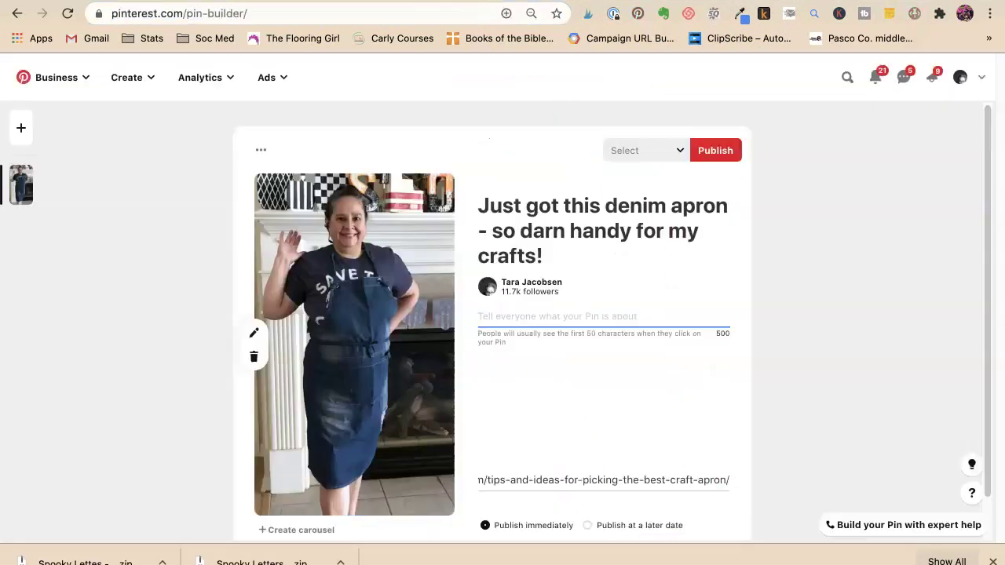
{"action": "key", "text": "ctrl+v"}
Assign the Pin to the Adult Crafts board, publish it immediately and dismiss the Pin promotion offer
{"action": "left_click", "coordinate": [633, 154]}
{"action": "left_click", "coordinate": [637, 191]}
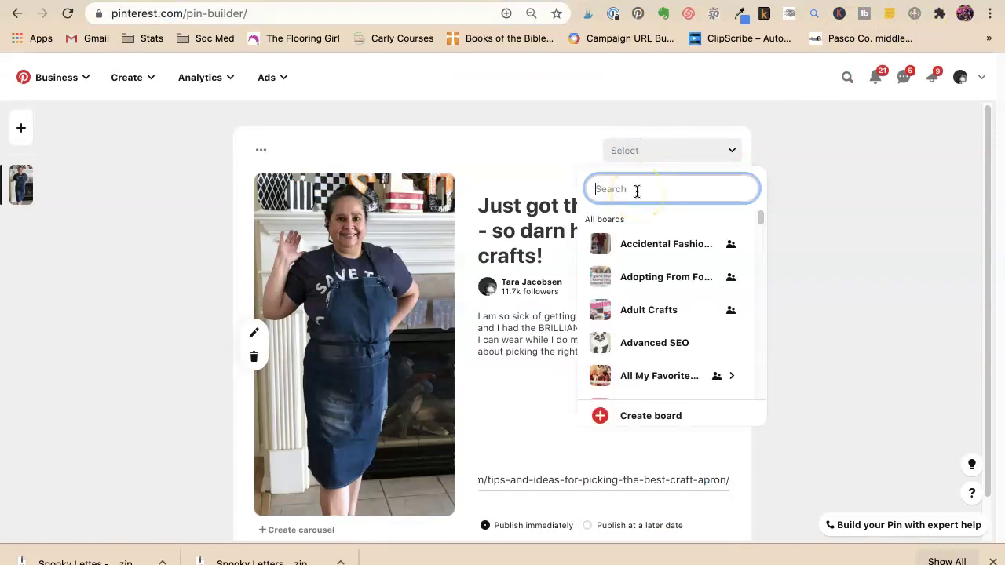
{"action": "type", "text": "ad"}
{"action": "left_click", "coordinate": [634, 258]}
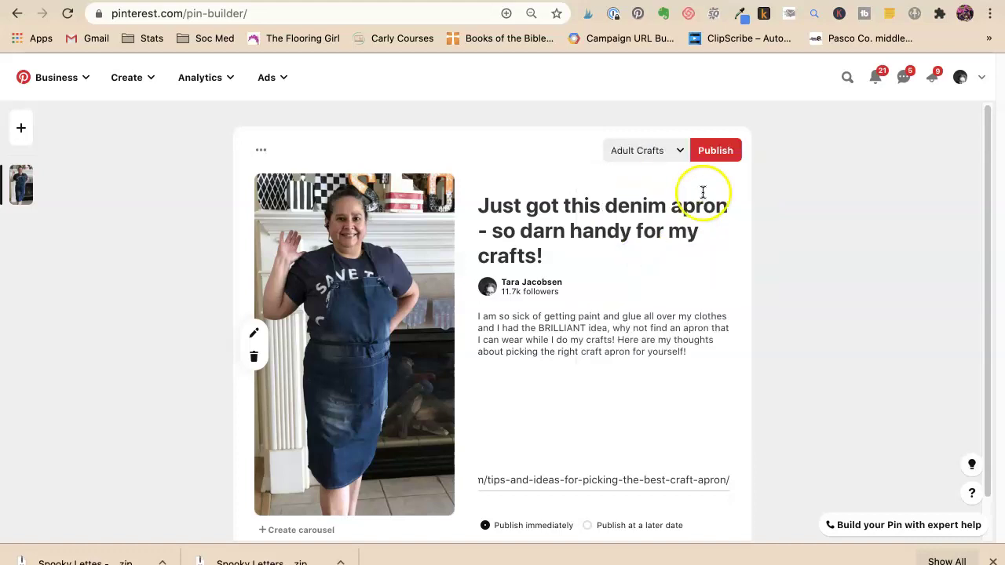
{"action": "left_click", "coordinate": [724, 146]}
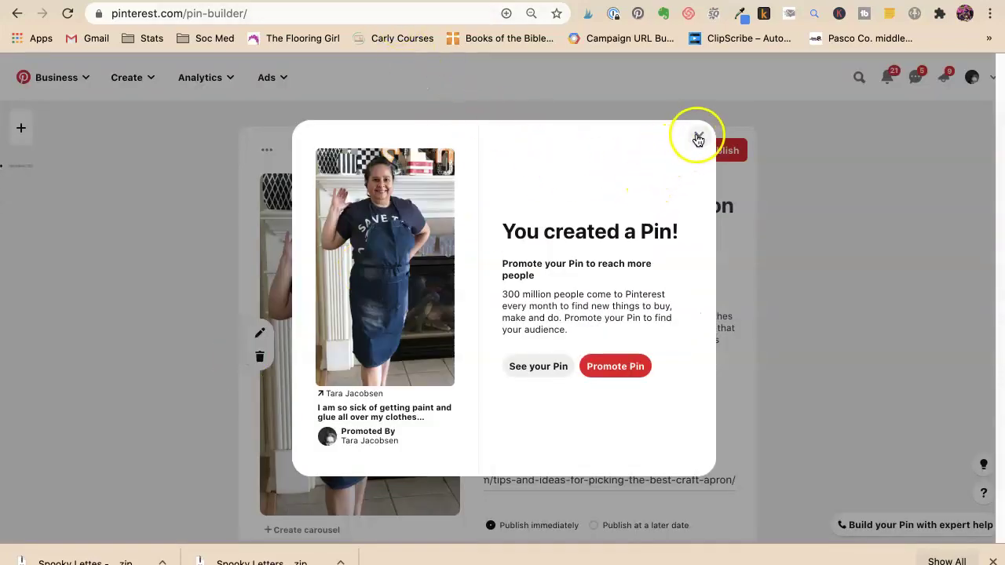
{"action": "left_click", "coordinate": [700, 139]}
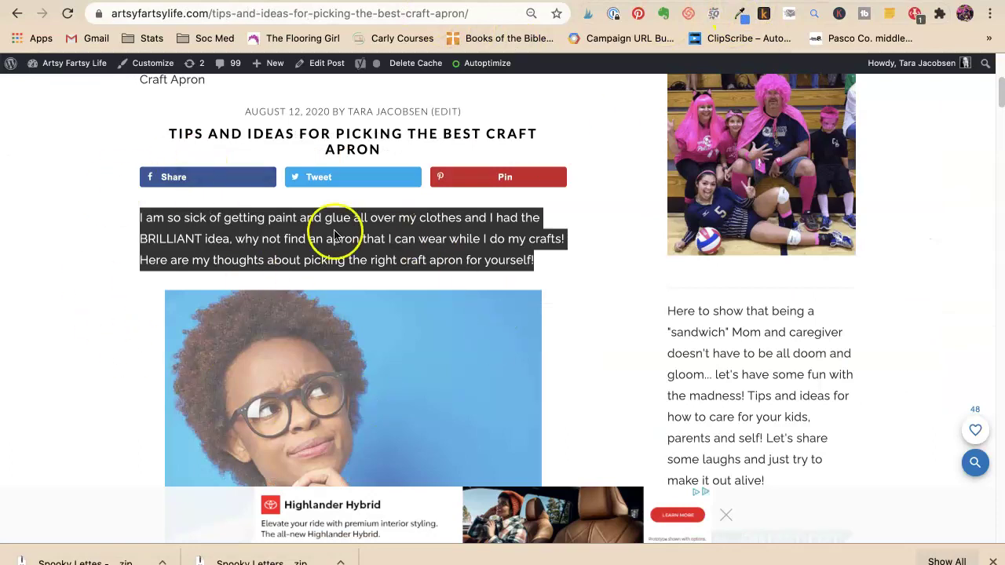
Look through the published craft apron article, examining its photo, apron type sections, product displays and affiliate links
{"action": "scroll", "coordinate": [337, 383], "scroll_direction": "down", "scroll_amount": 20}
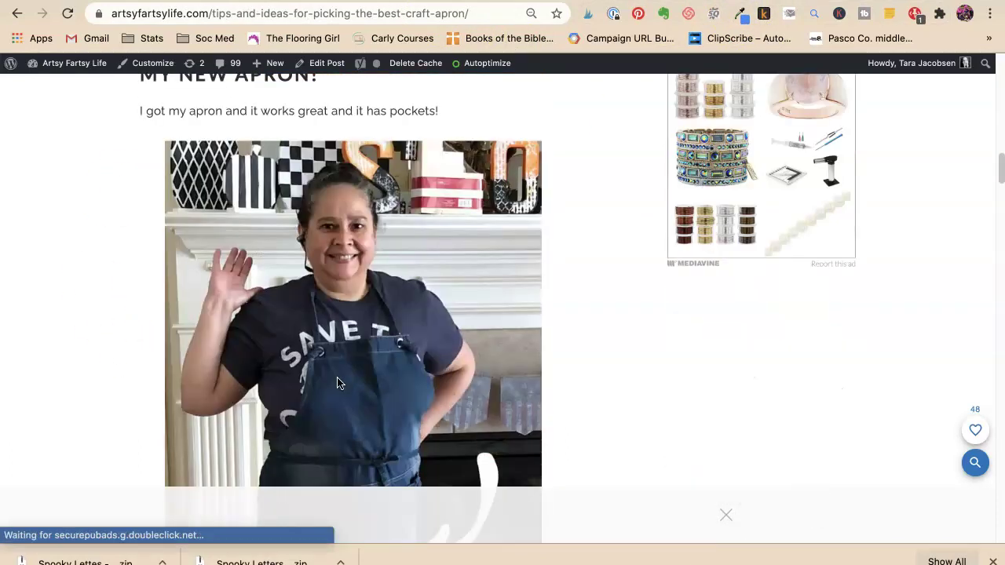
{"action": "scroll", "coordinate": [337, 383], "scroll_direction": "down", "scroll_amount": 20}
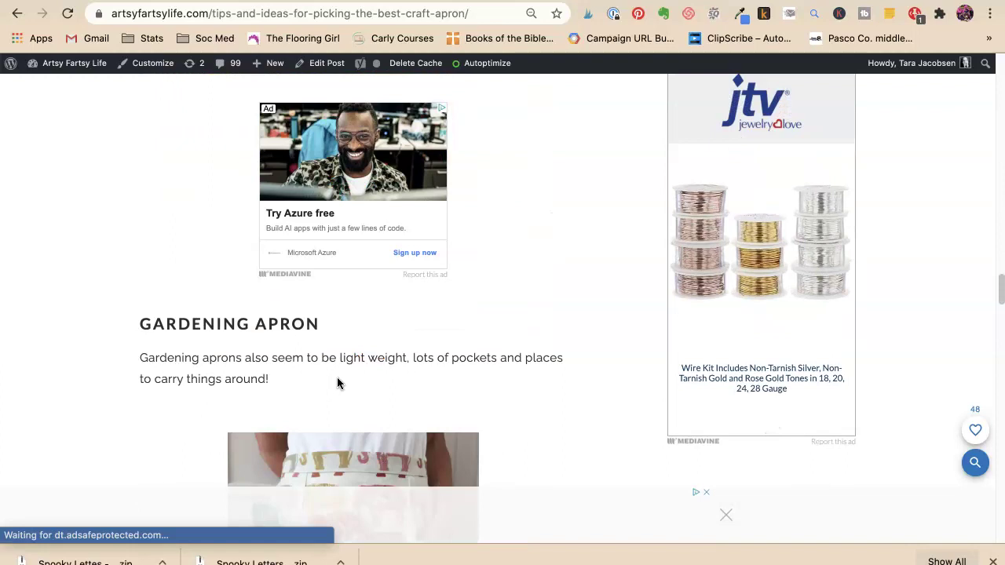
{"action": "scroll", "coordinate": [337, 383], "scroll_direction": "down", "scroll_amount": 15}
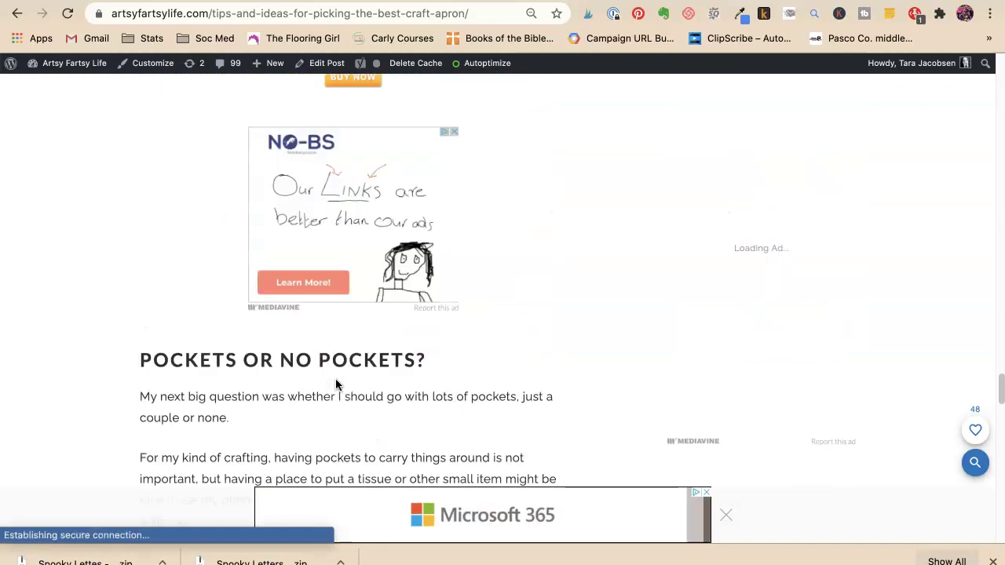
{"action": "scroll", "coordinate": [335, 381], "scroll_direction": "down", "scroll_amount": 10}
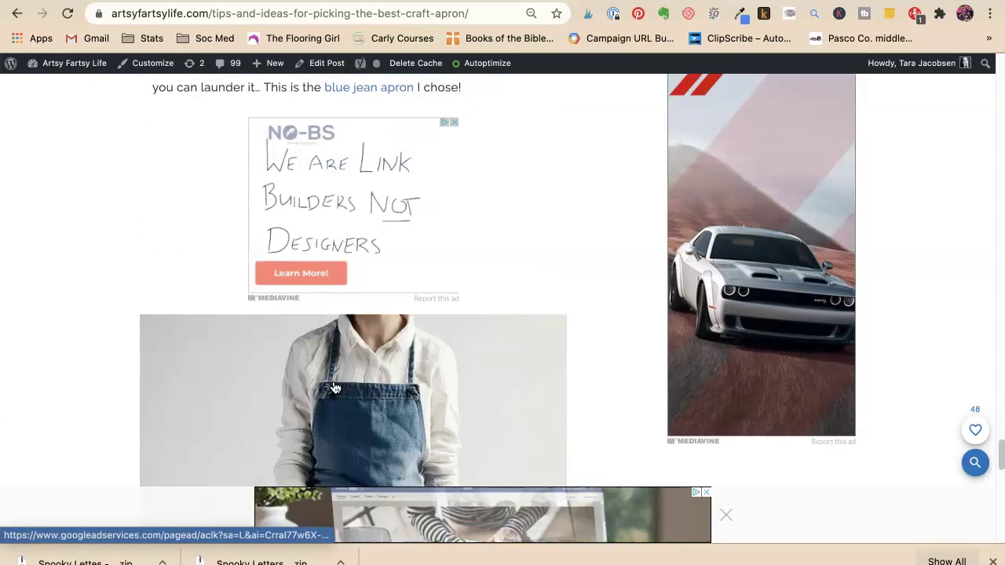
{"action": "scroll", "coordinate": [335, 388], "scroll_direction": "down", "scroll_amount": 3}
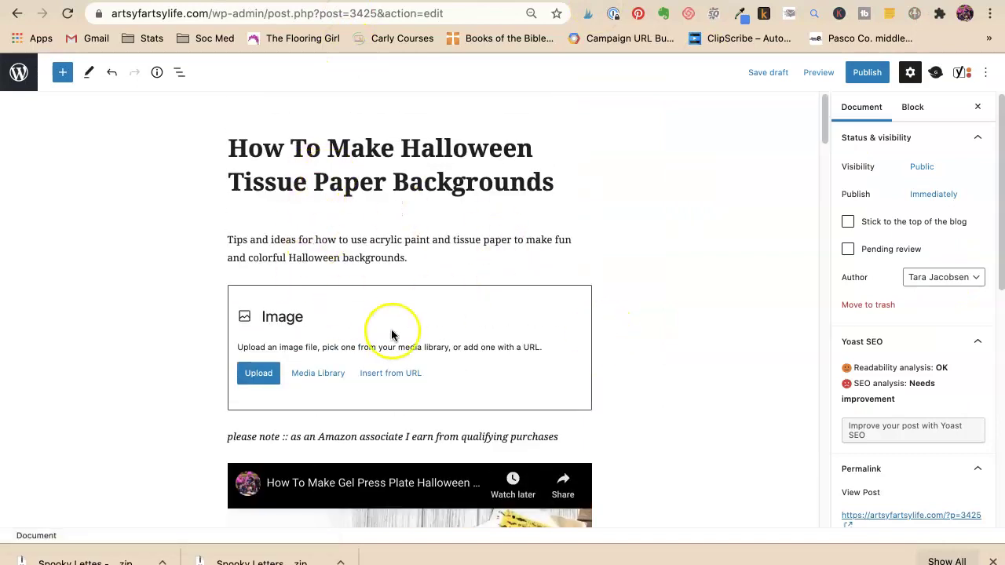
Review the Halloween Tissue Paper Backgrounds draft from its image block to the product displays, and return to the YouTube video's page
{"action": "scroll", "coordinate": [321, 314], "scroll_direction": "down", "scroll_amount": 4}
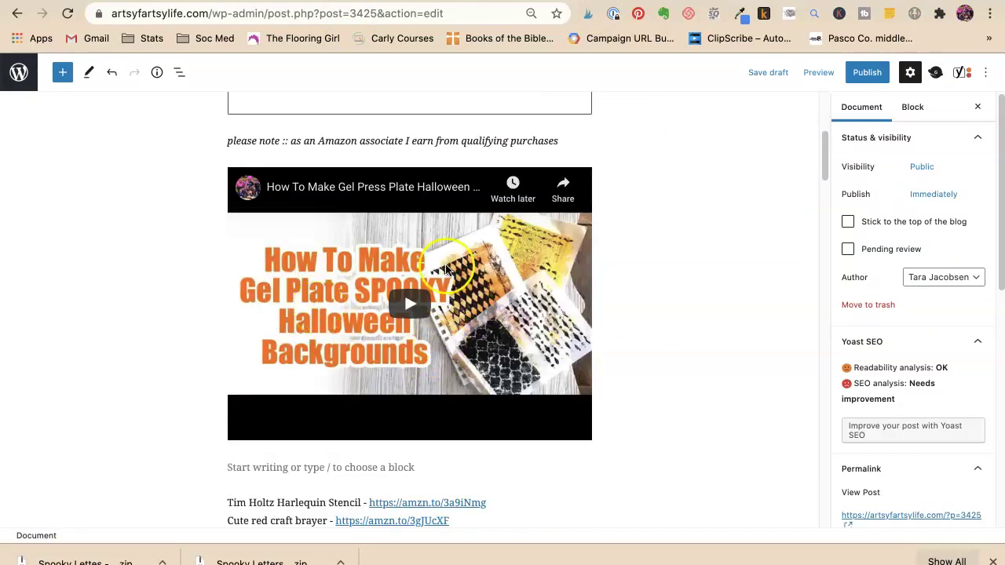
{"action": "scroll", "coordinate": [464, 349], "scroll_direction": "down", "scroll_amount": 4}
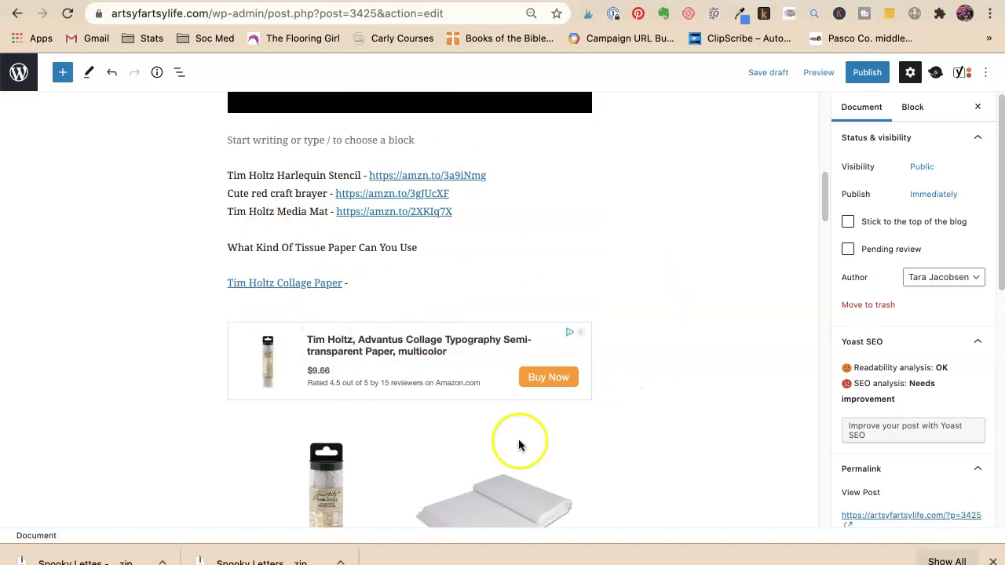
{"action": "scroll", "coordinate": [471, 427], "scroll_direction": "down", "scroll_amount": 5}
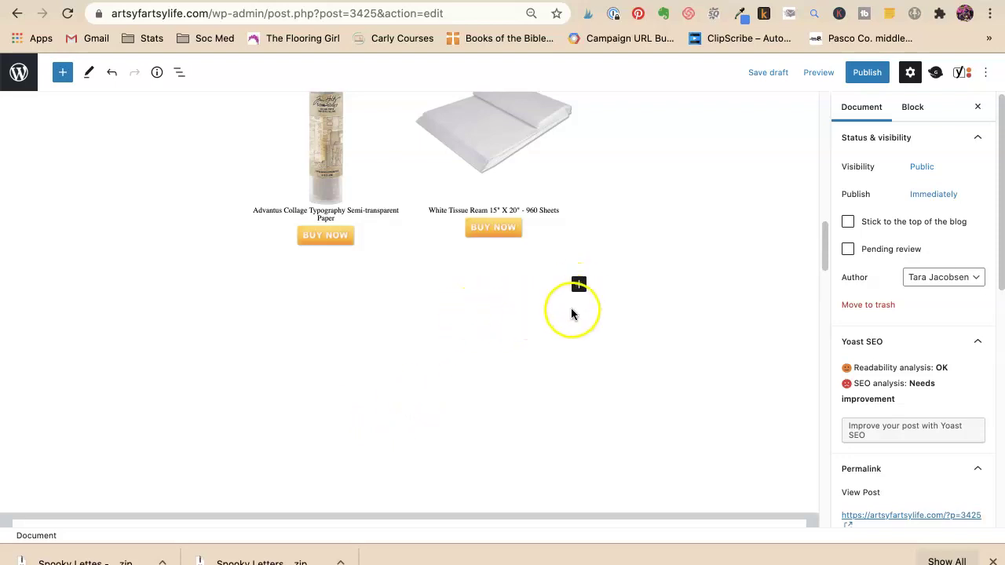
{"action": "scroll", "coordinate": [569, 373], "scroll_direction": "up", "scroll_amount": 10}
{"action": "scroll", "coordinate": [566, 366], "scroll_direction": "up", "scroll_amount": 3}
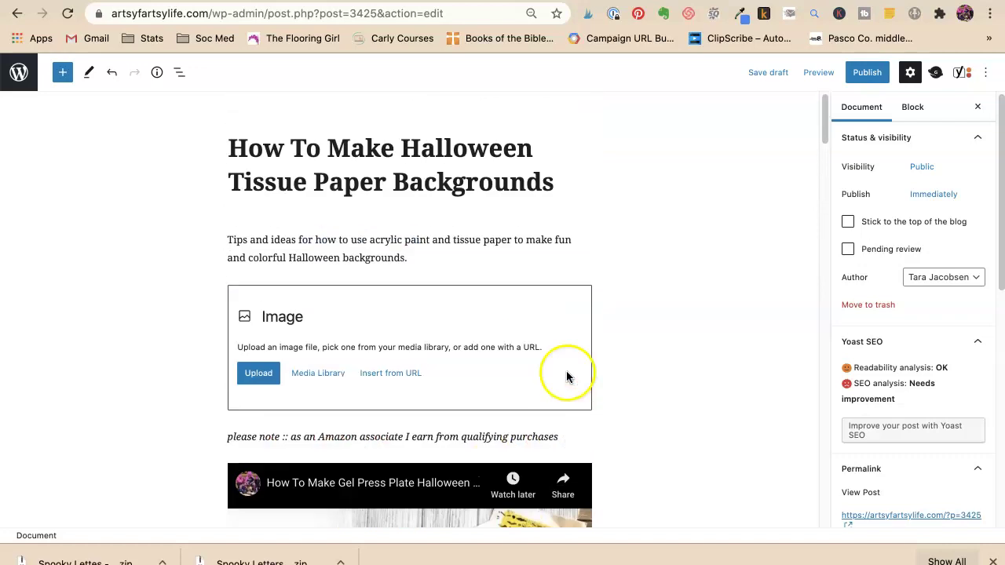
{"action": "left_click", "coordinate": [456, 7]}
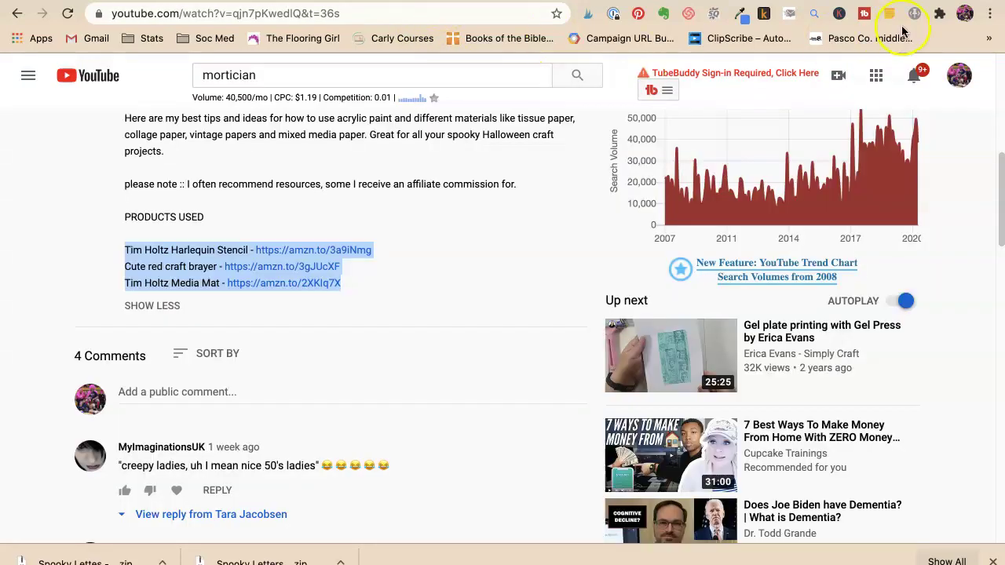